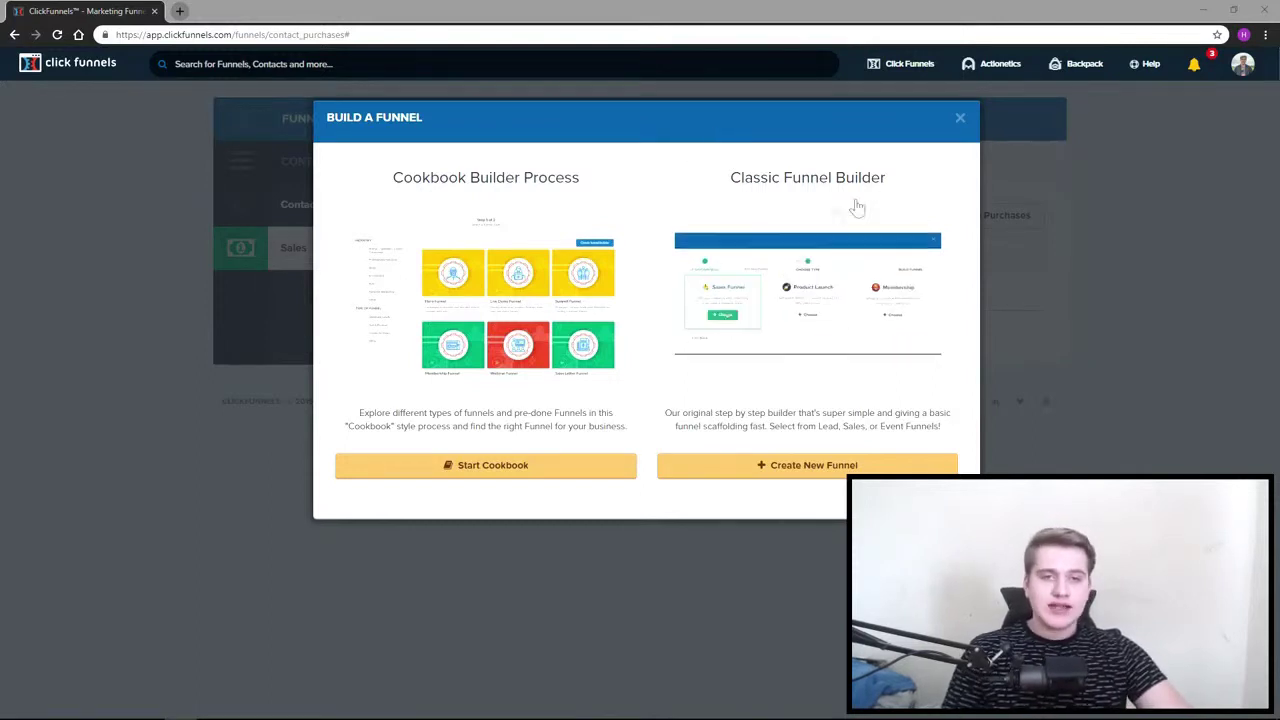
Start a Classic Funnel Builder email-collection funnel named 'test gym'.
click(818, 466)
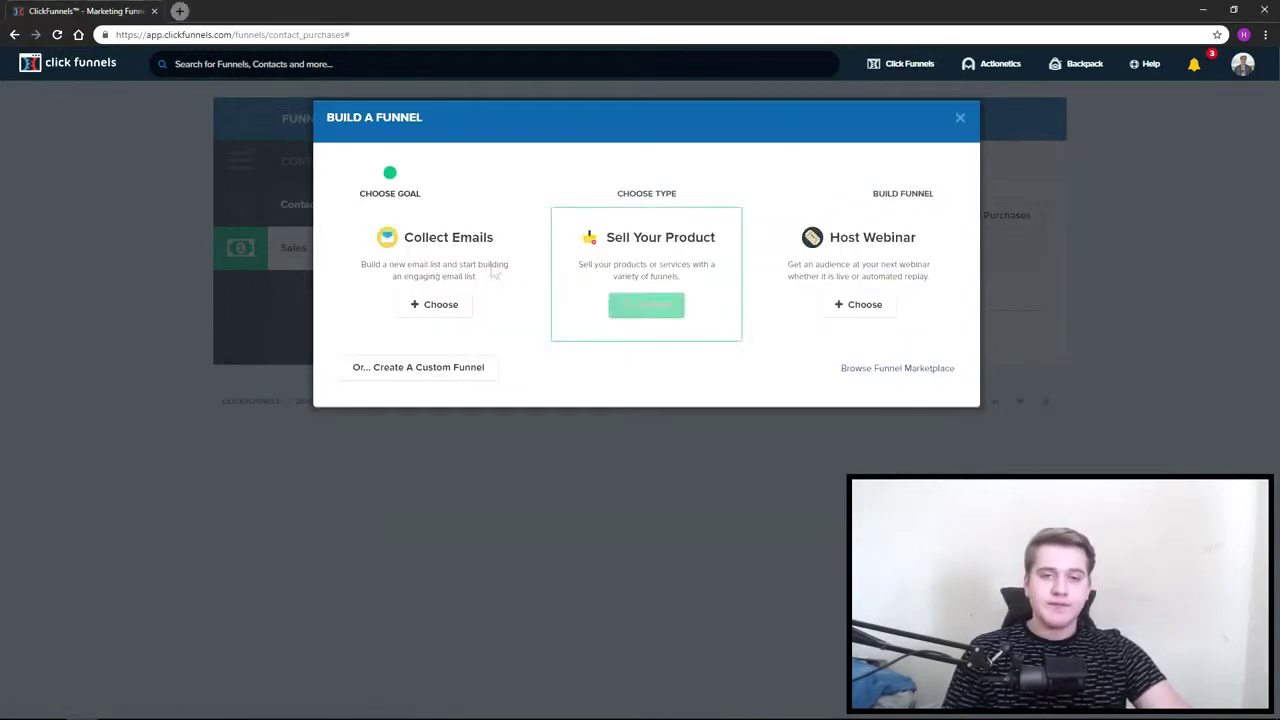
click(434, 305)
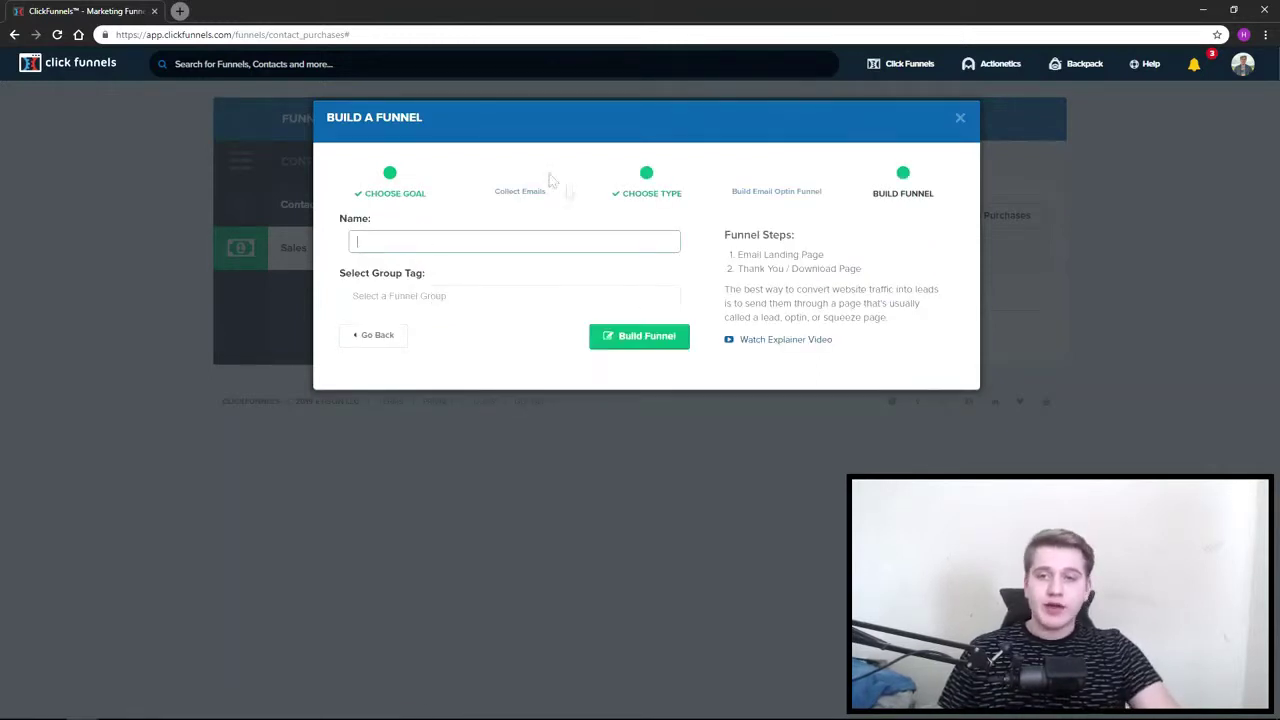
text(test gym)
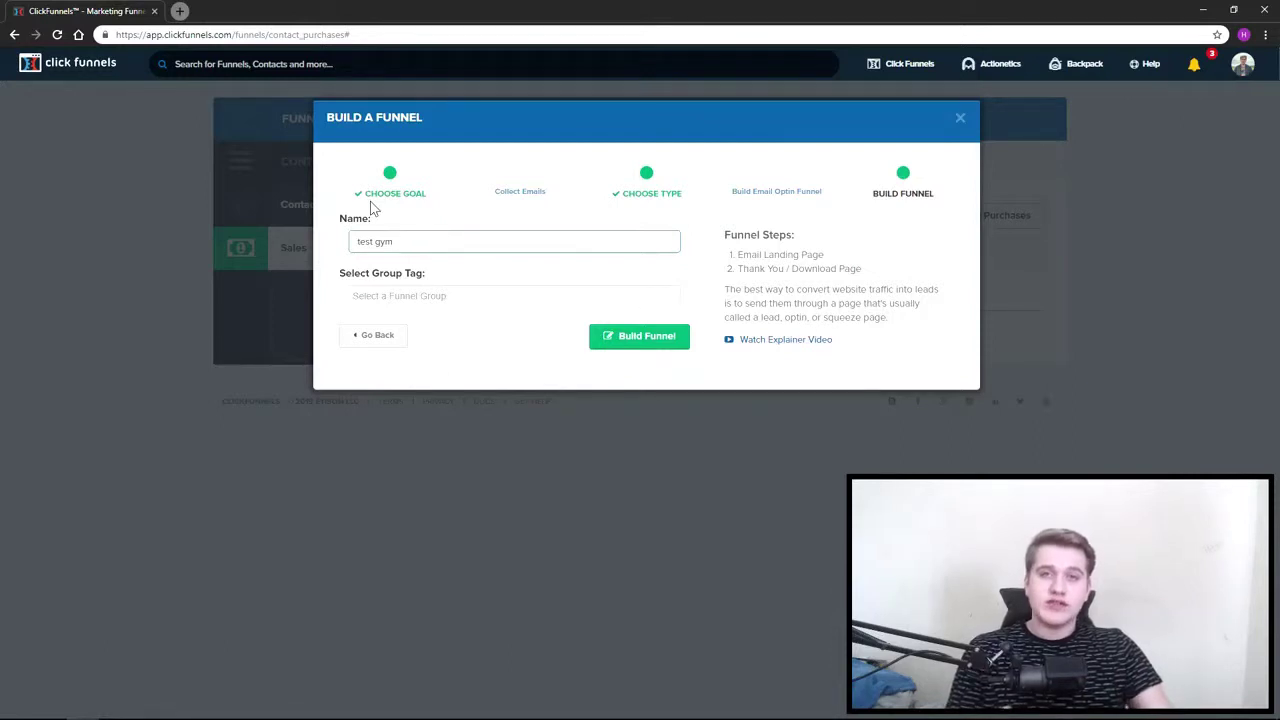
click(659, 334)
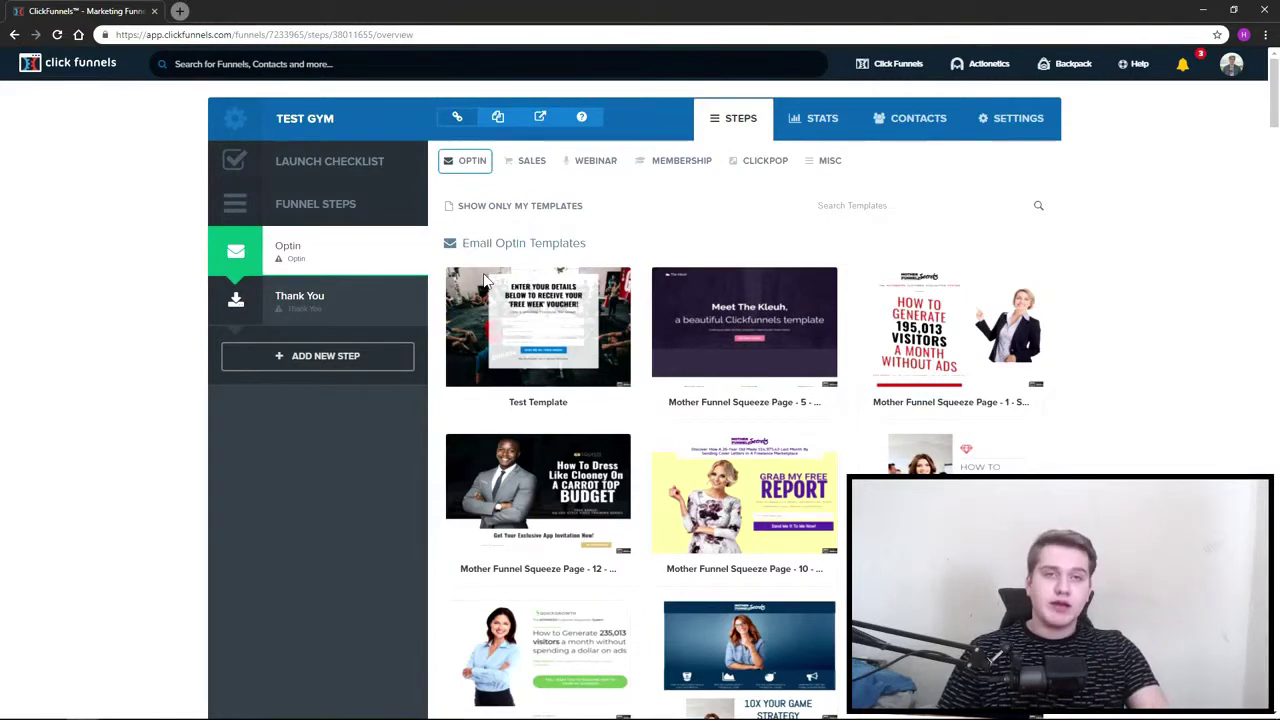
Choose the Mother Funnel Vintage Squeeze 4 template for the optin page.
mouse_move(575, 325)
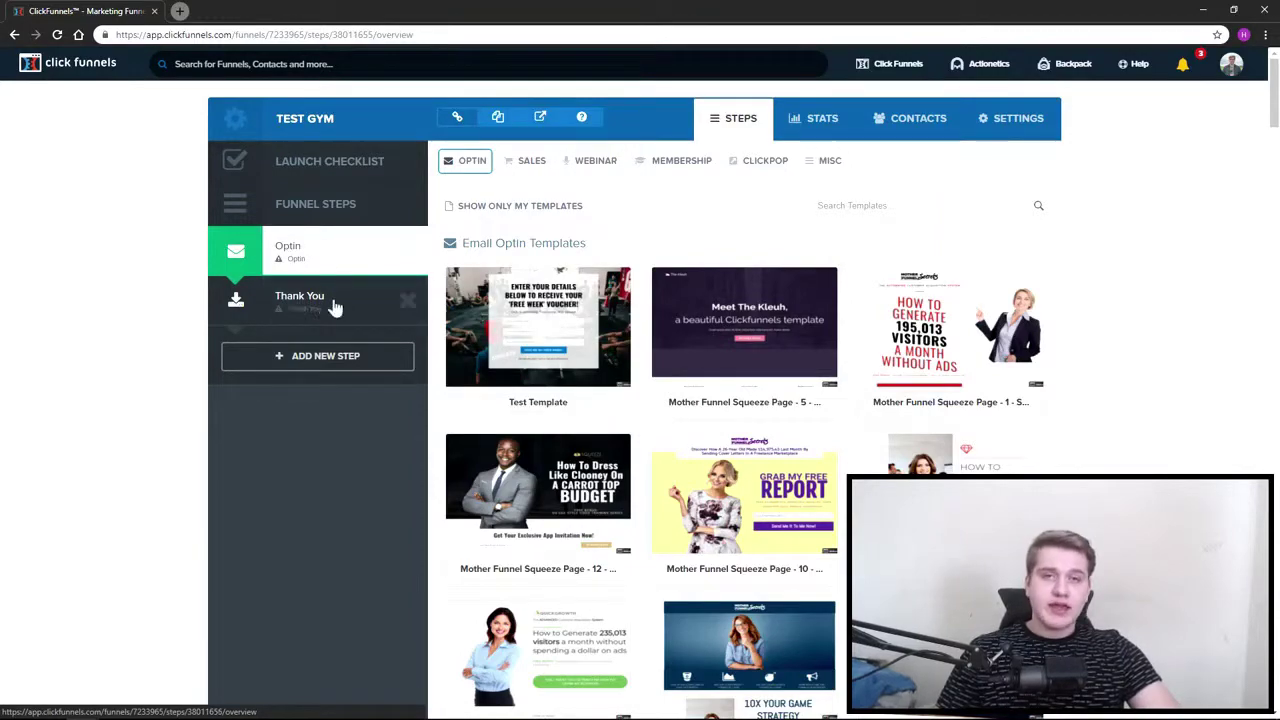
scroll(757, 578, down, 3)
scroll(757, 578, down, 3)
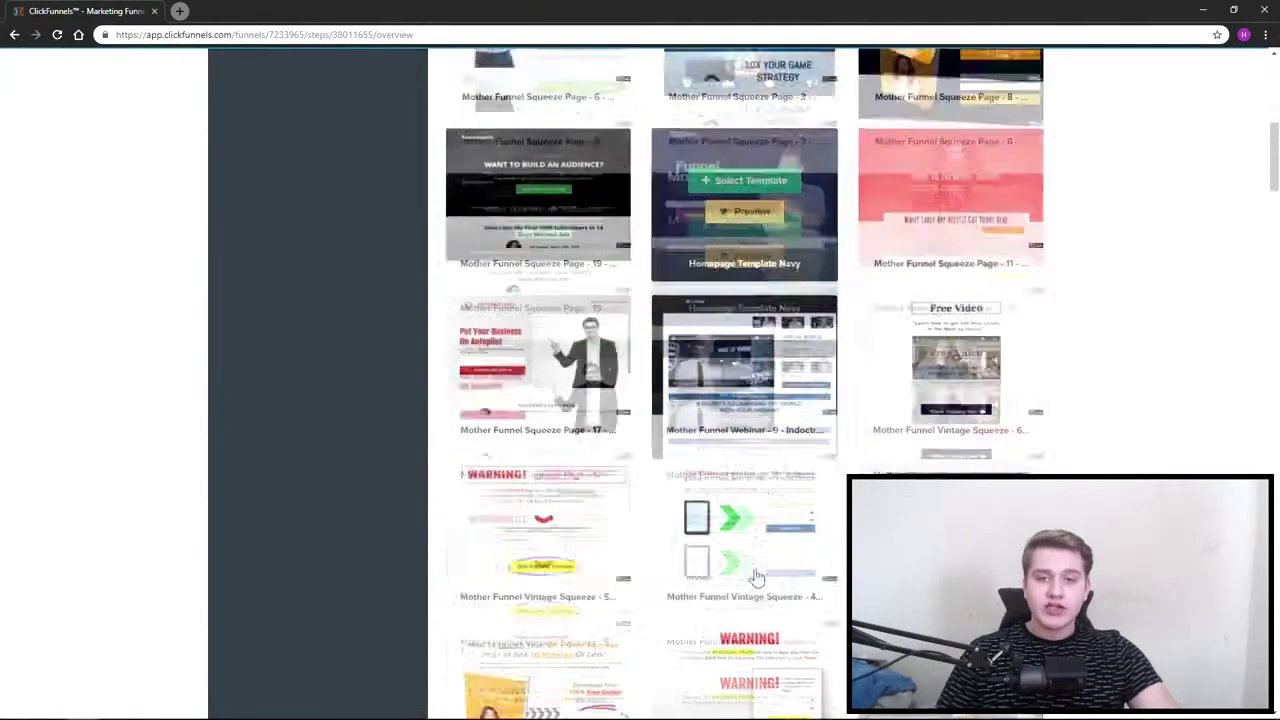
scroll(765, 651, up, 3)
scroll(750, 400, up, 3)
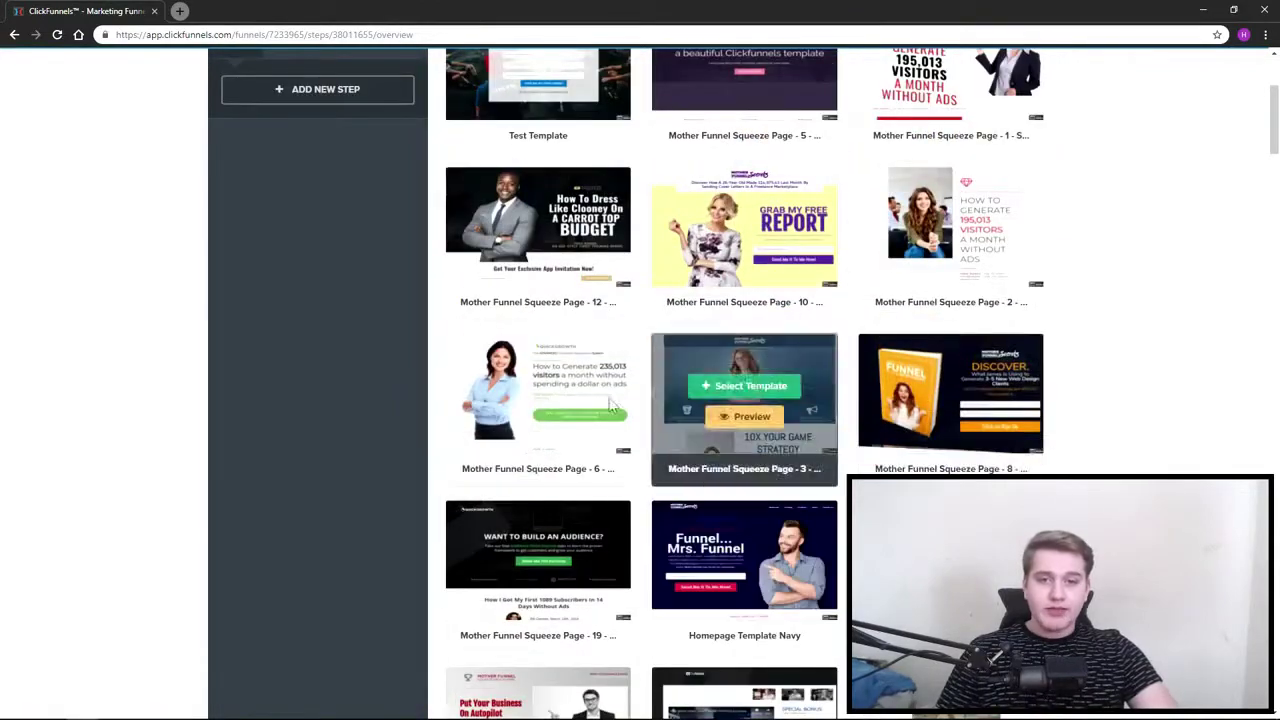
scroll(820, 523, down, 7)
scroll(820, 523, up, 2)
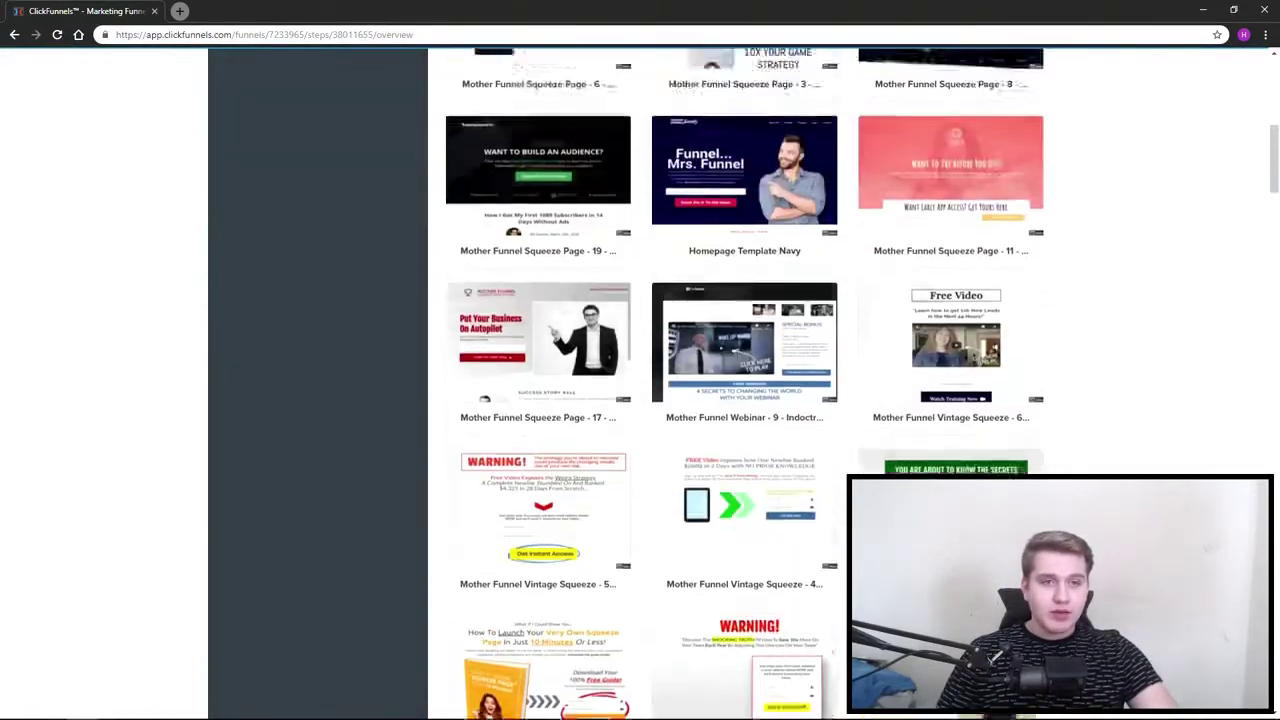
scroll(820, 523, down, 1)
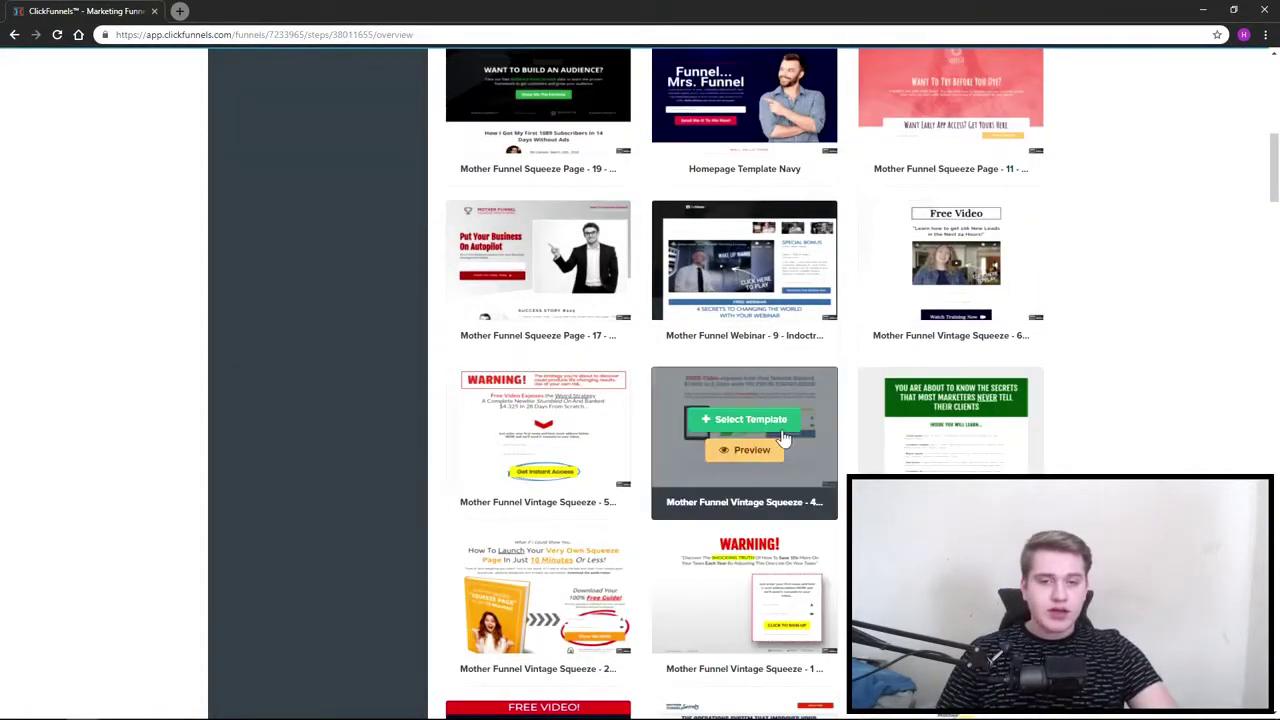
click(780, 428)
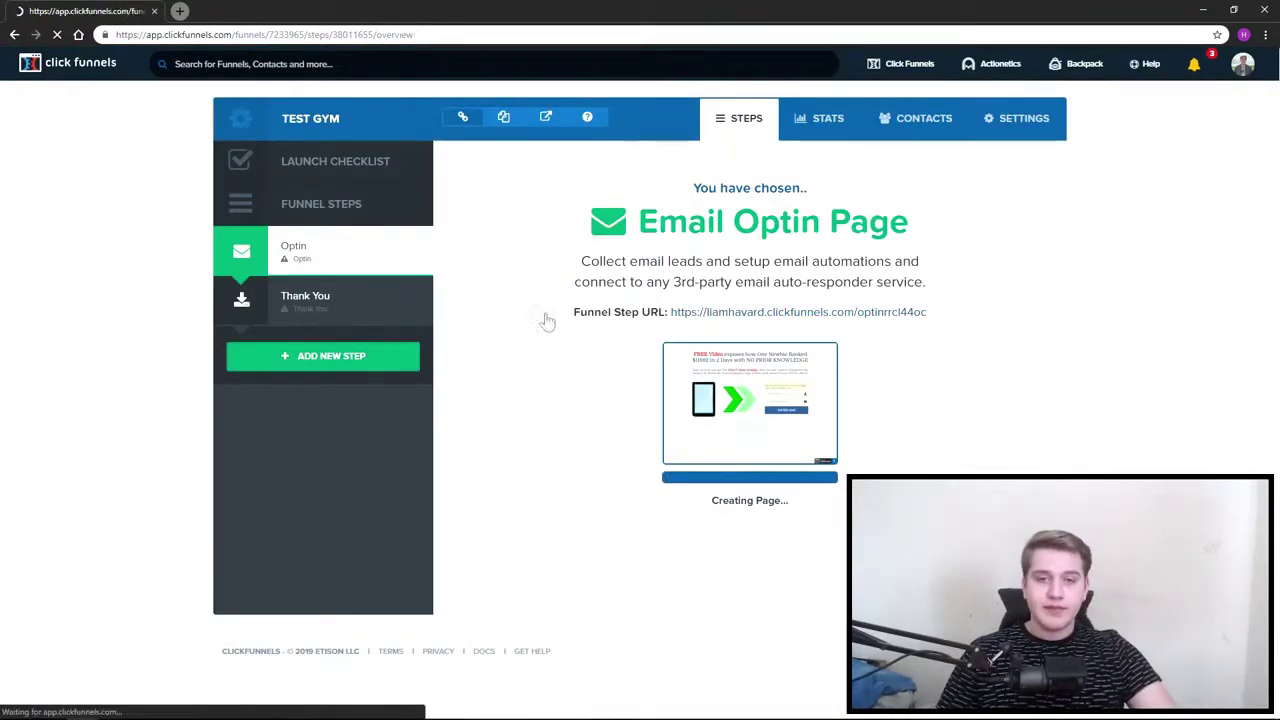
Give the Thank You step a template, then open the optin page in the editor.
click(308, 302)
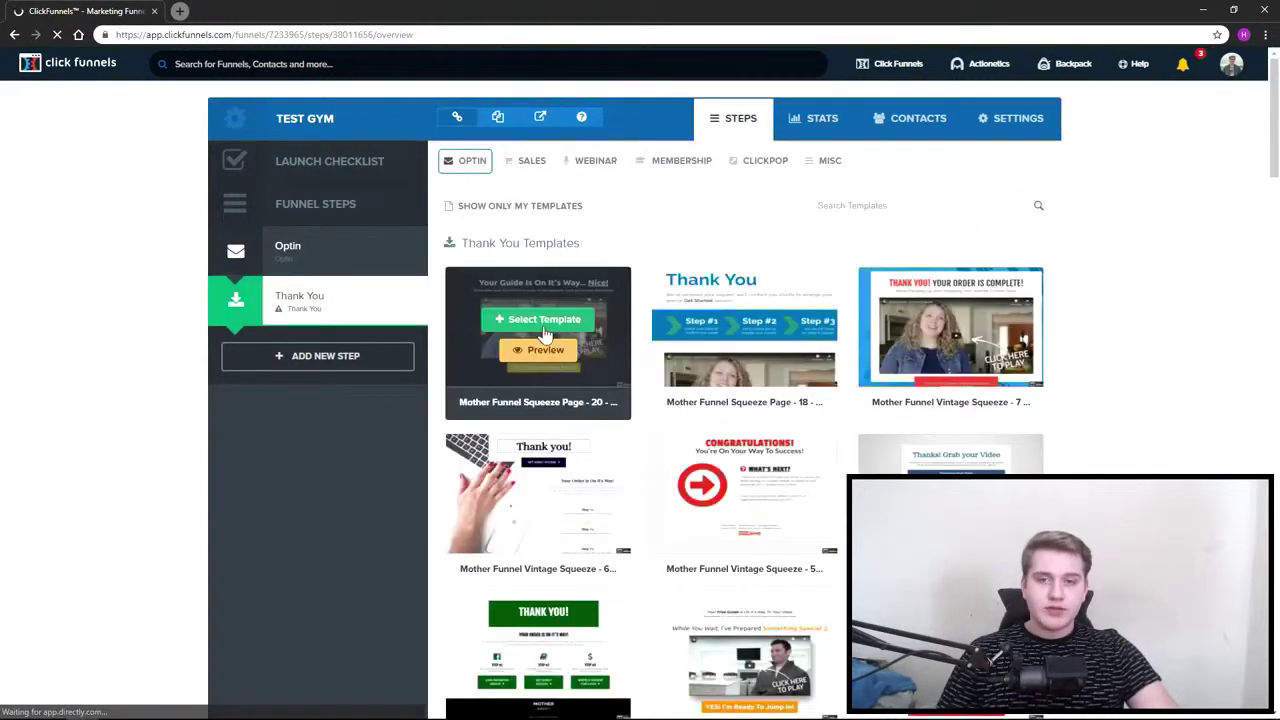
mouse_move(583, 418)
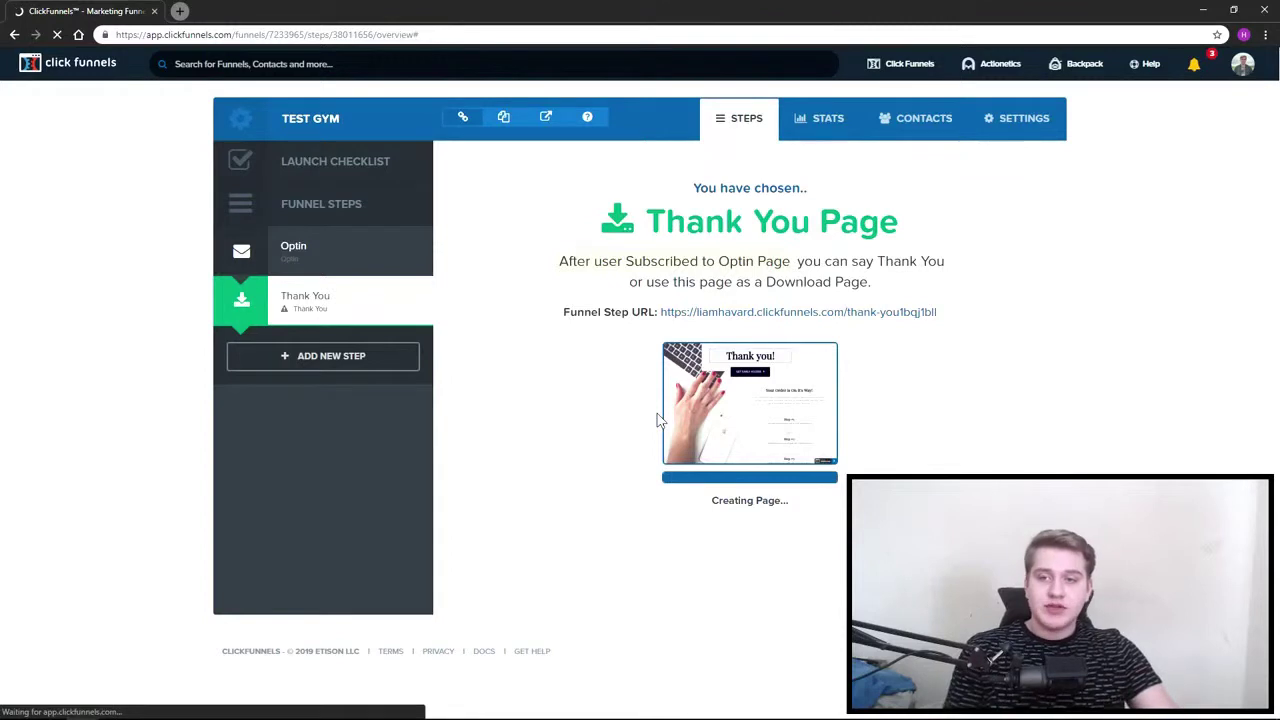
click(337, 265)
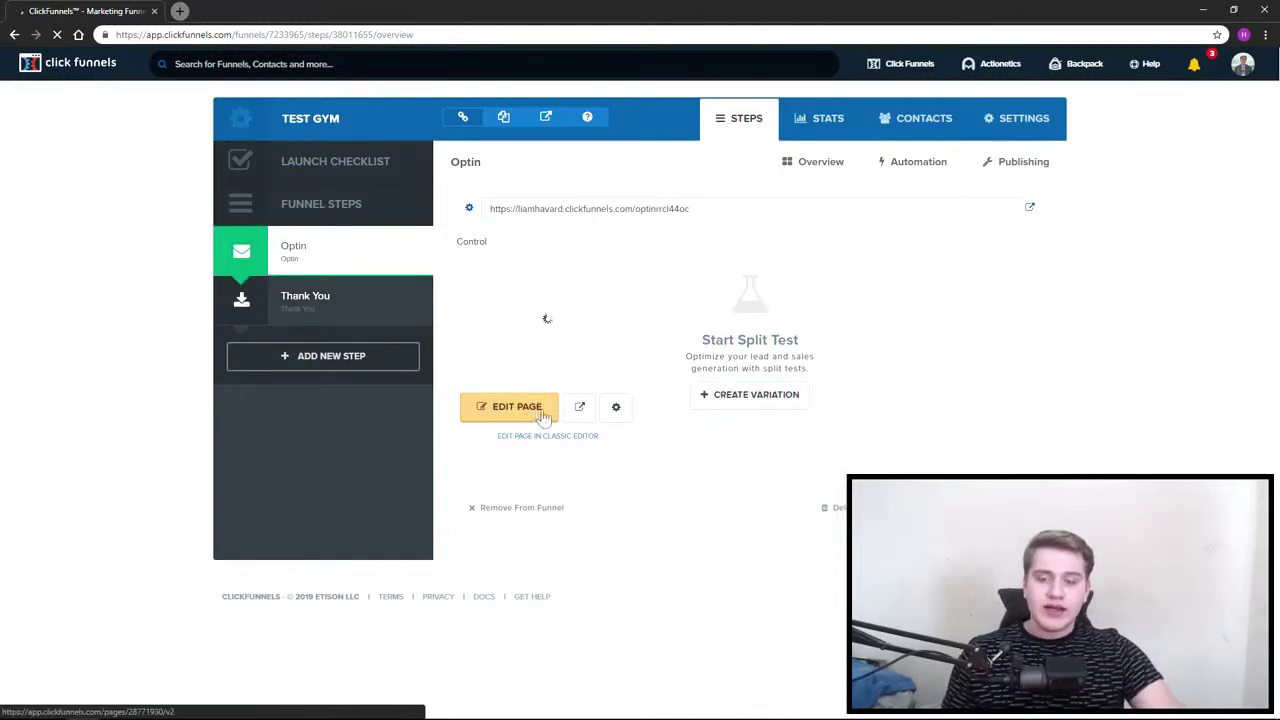
click(510, 405)
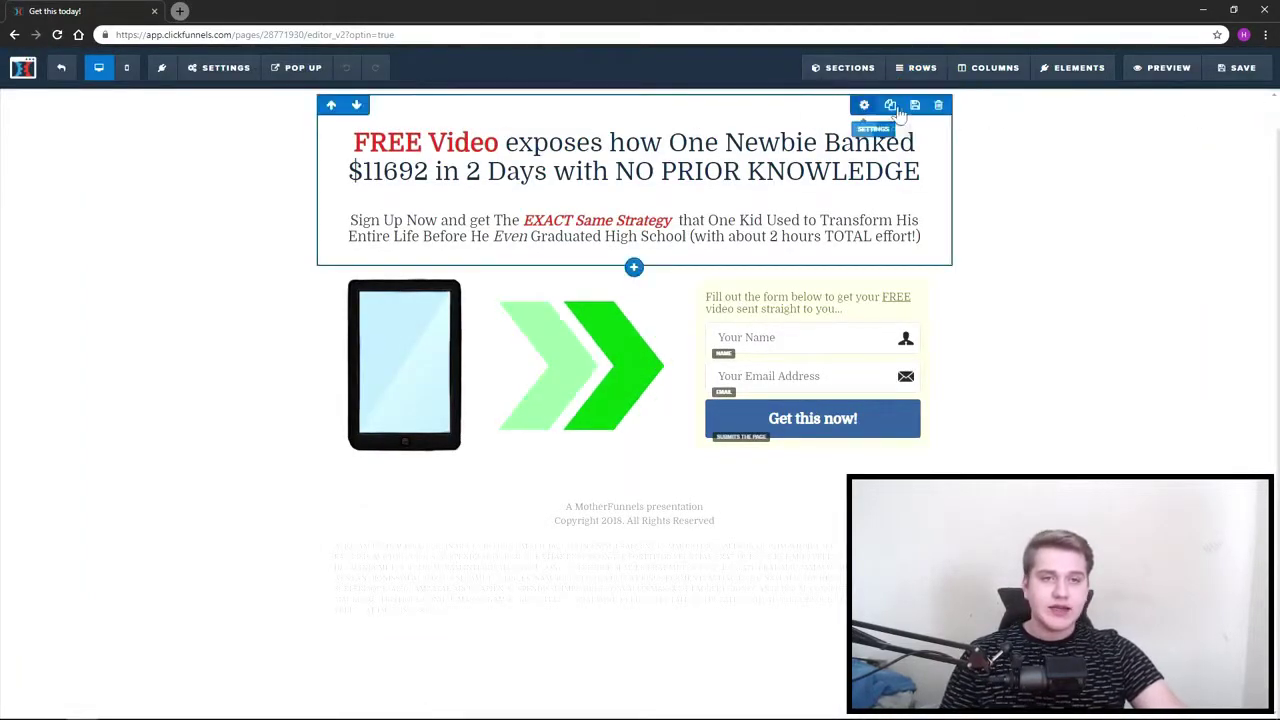
Delete the template section and add a medium section with a one-column row and headline.
click(940, 147)
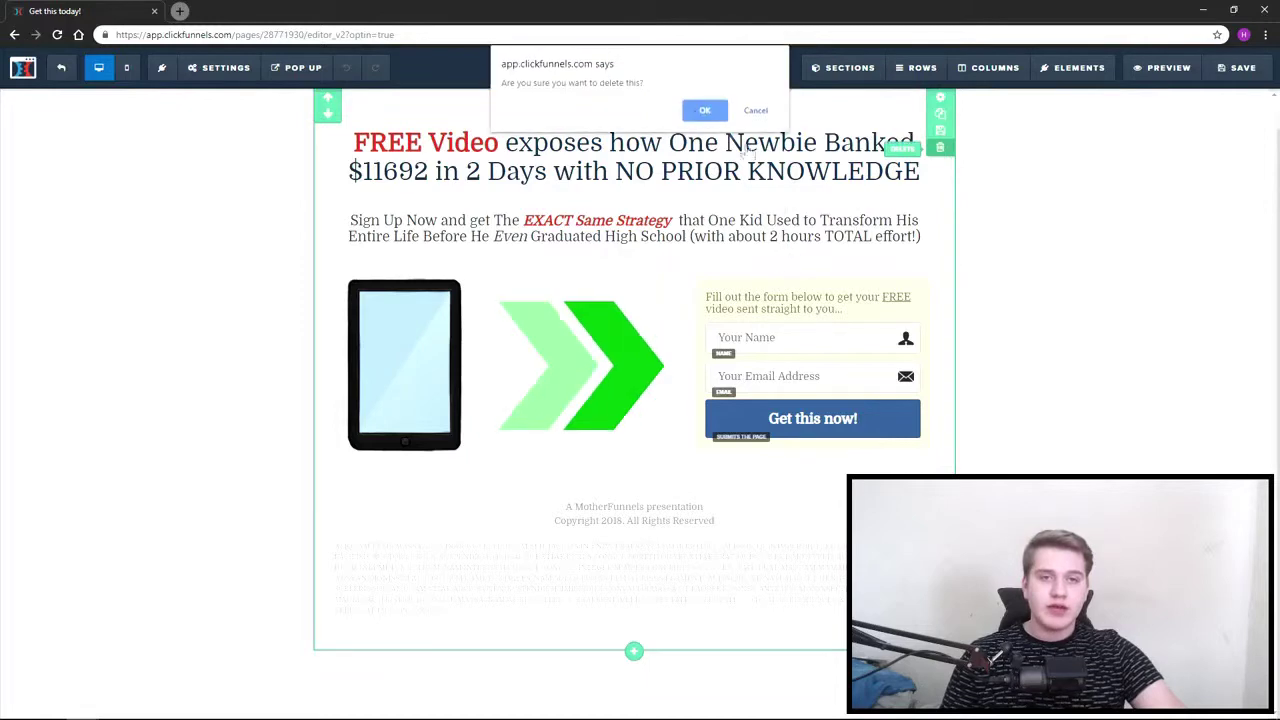
click(704, 110)
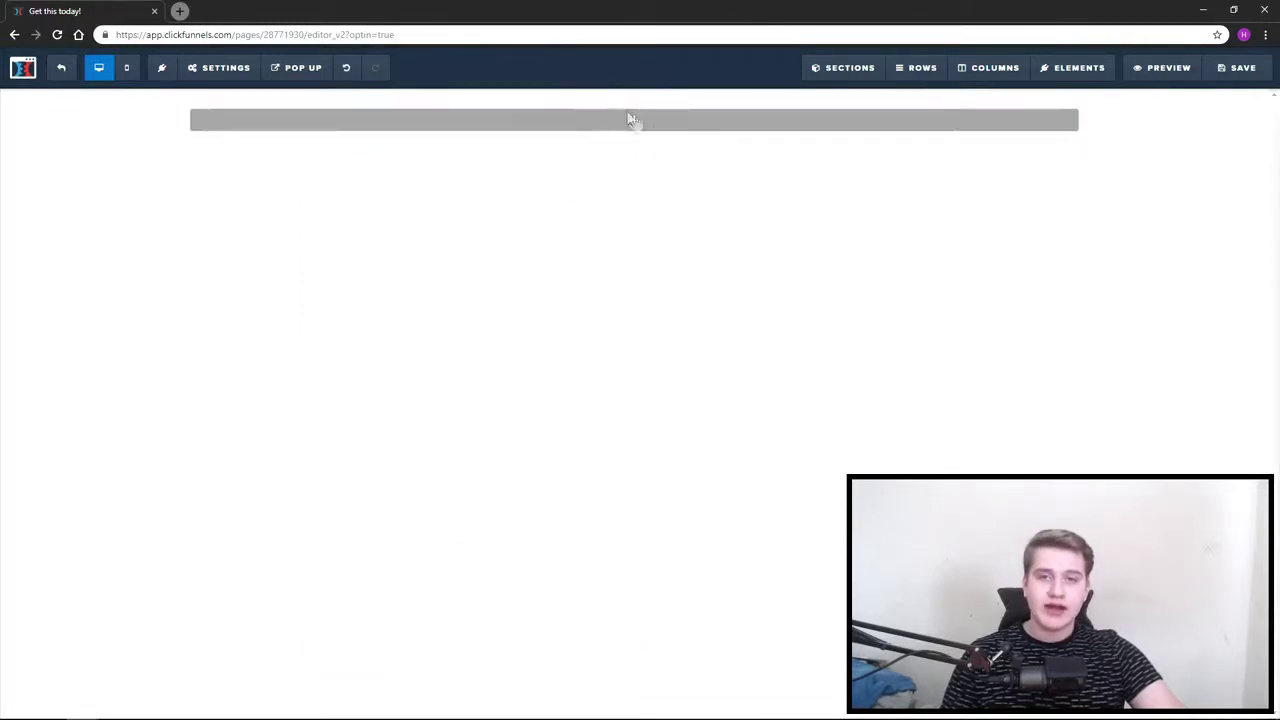
click(634, 120)
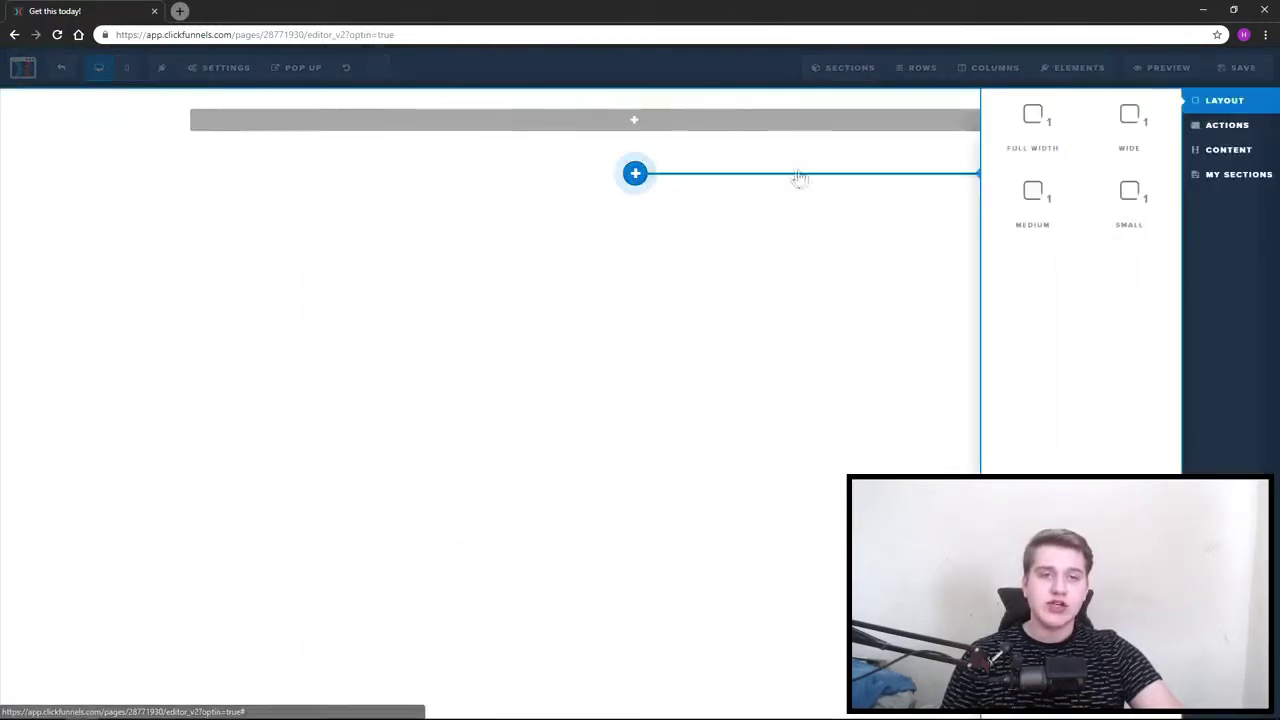
click(1052, 214)
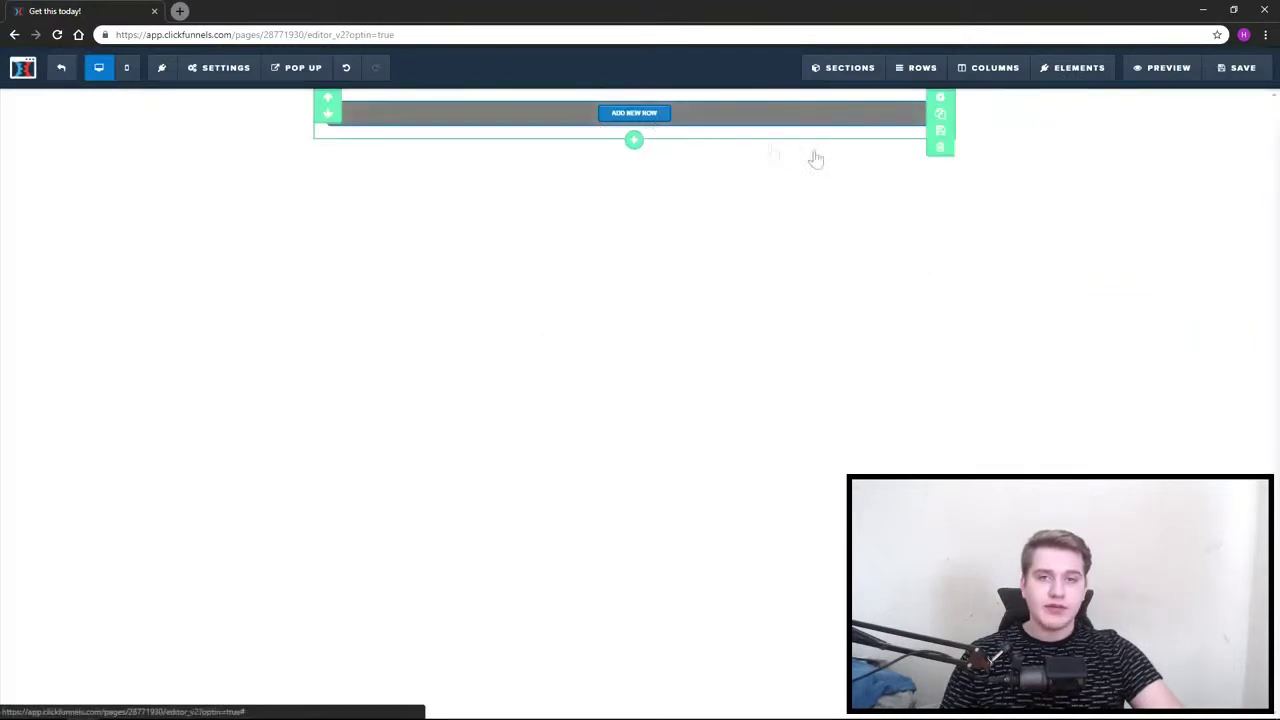
click(1040, 138)
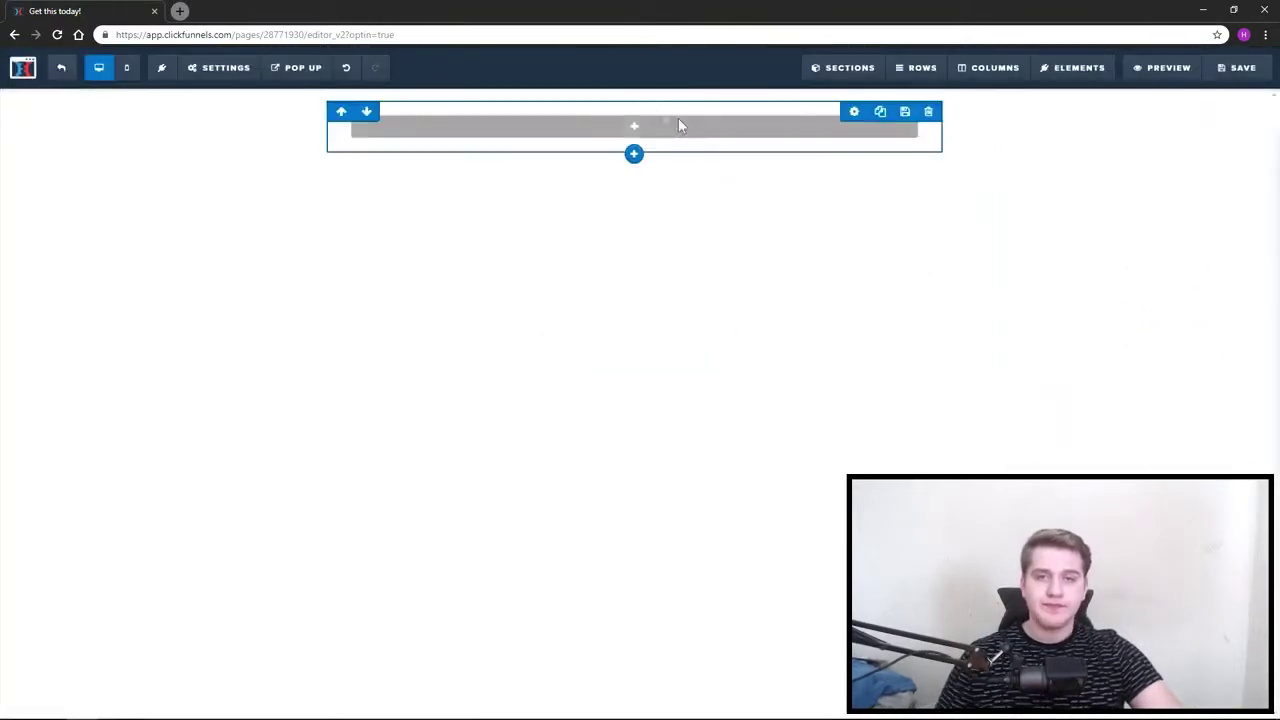
click(634, 125)
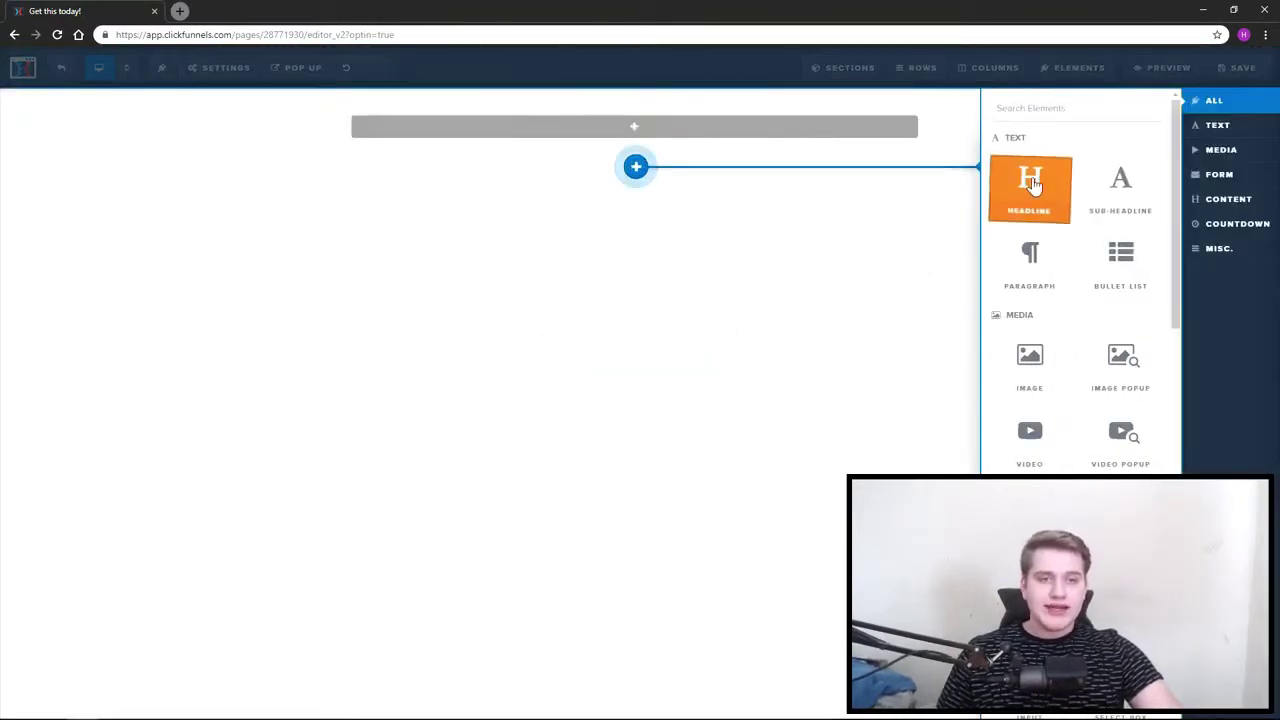
click(1032, 183)
Make the headline read 'ENTER YOUR DETAILS BELOW TO RECEIVE YOUR FREE 10 DAY PASS!'.
click(677, 128)
key(ctrl+a)
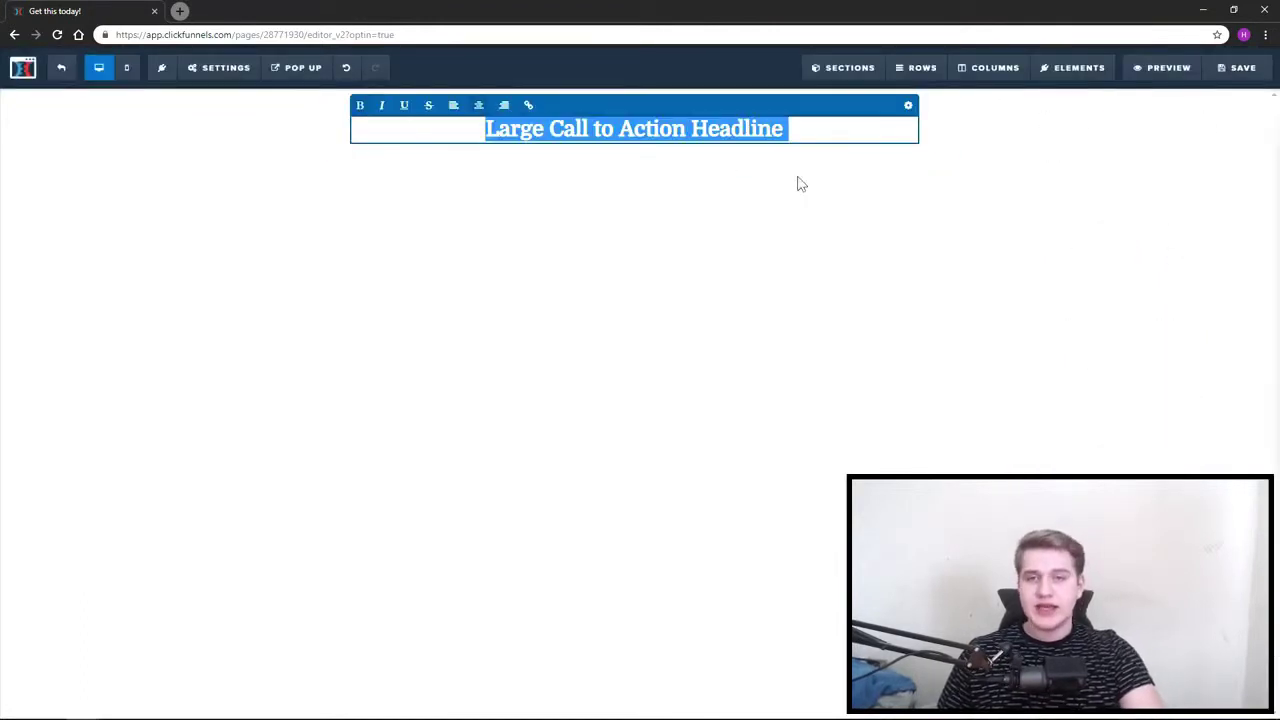
key(BackSpace)
text(ENT)
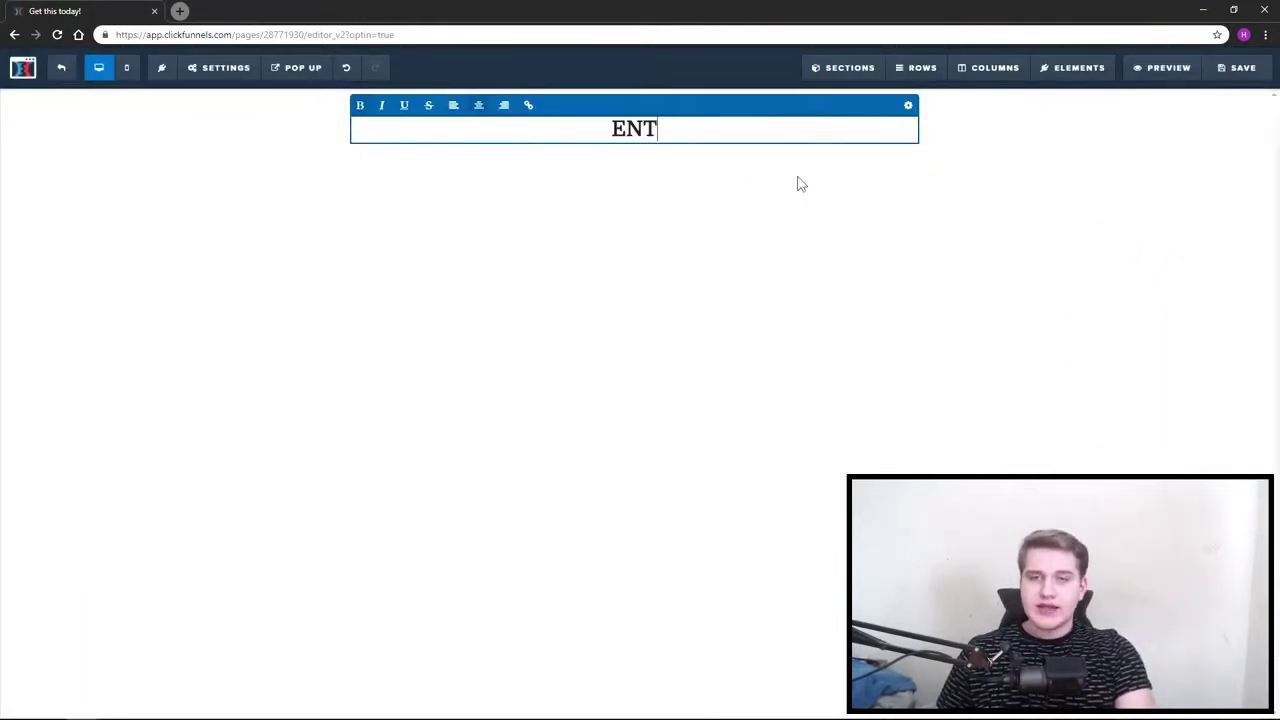
text(ER YOUR DETAILS)
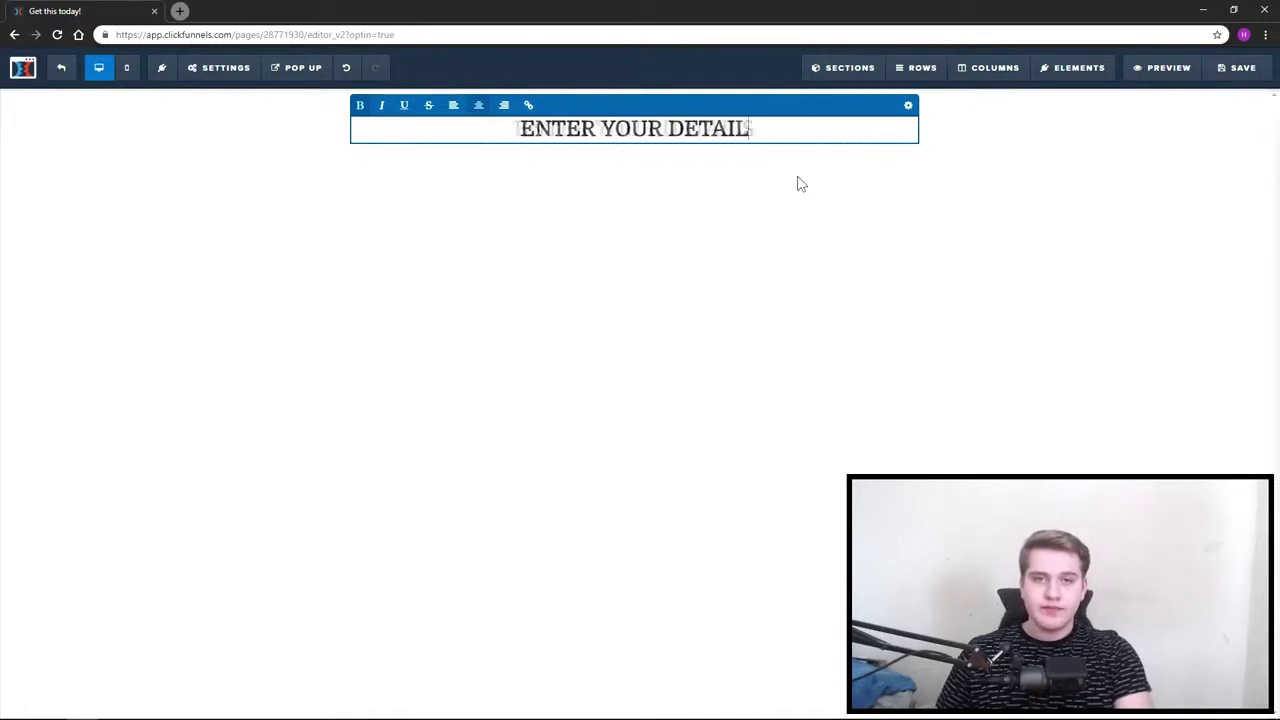
text( BELOW TO RECEIVE YOUR )
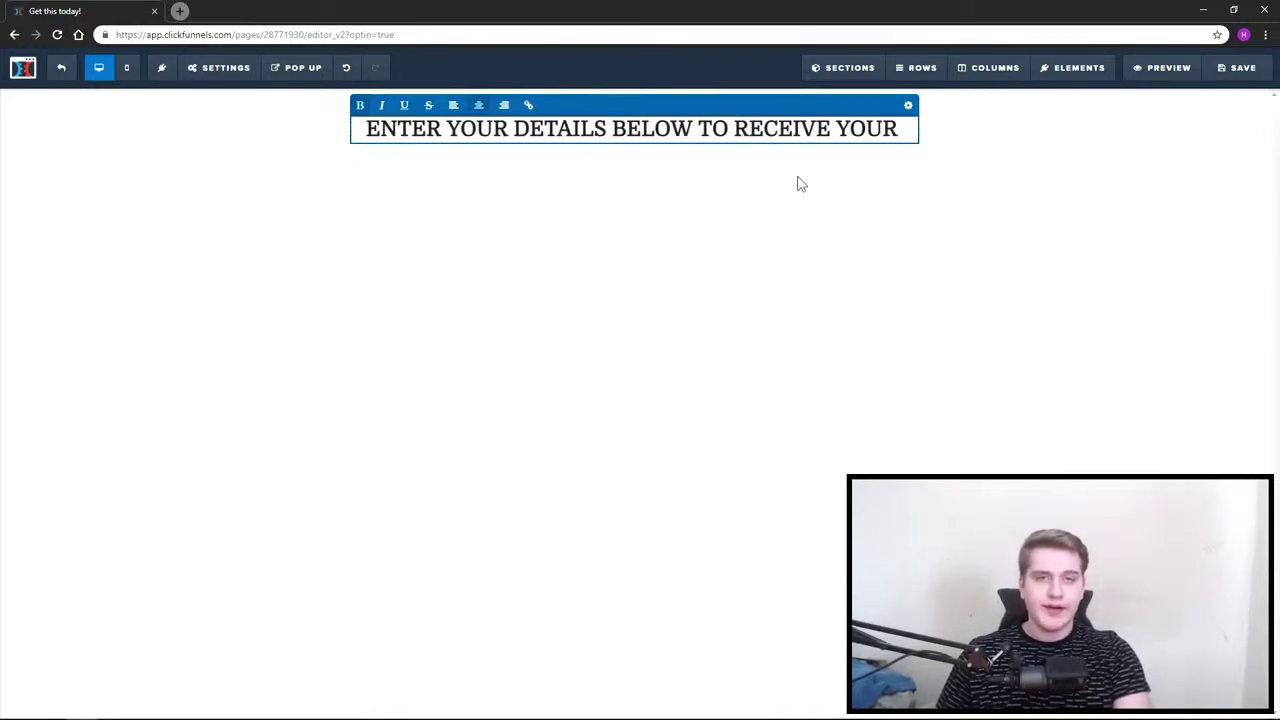
text(FREE 10 DAY PASS!)
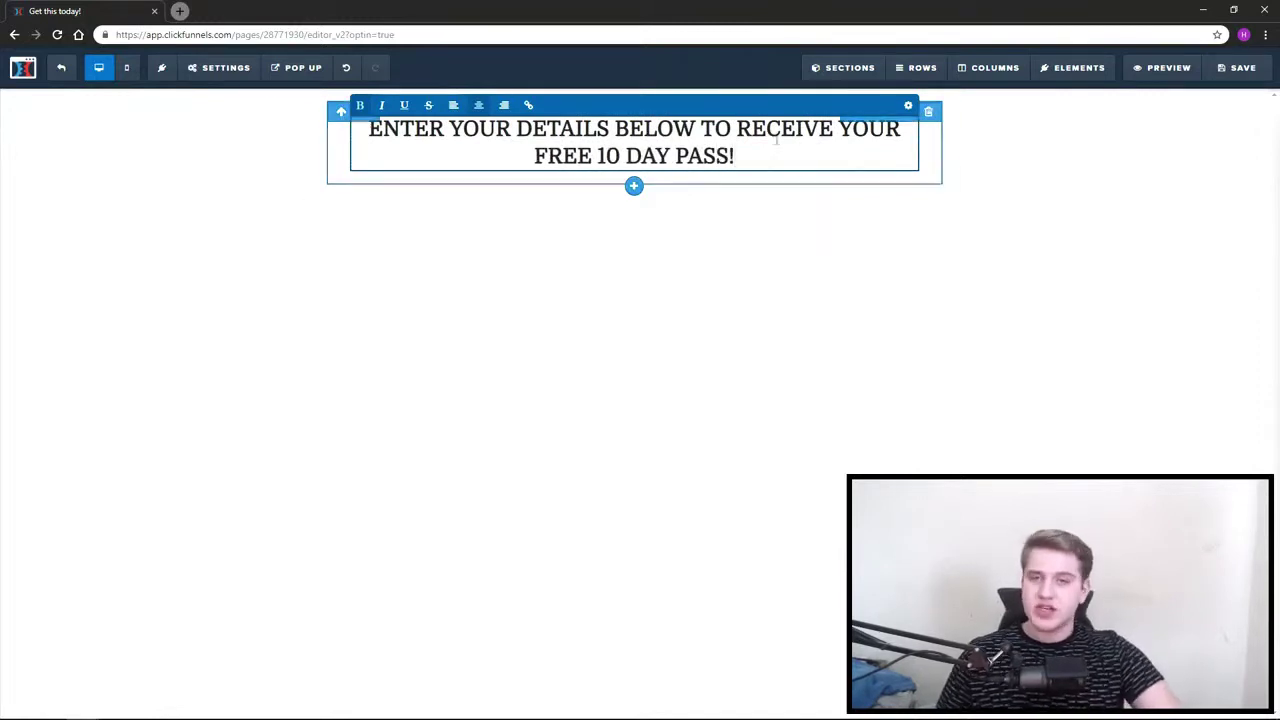
key(ctrl+a)
click(908, 105)
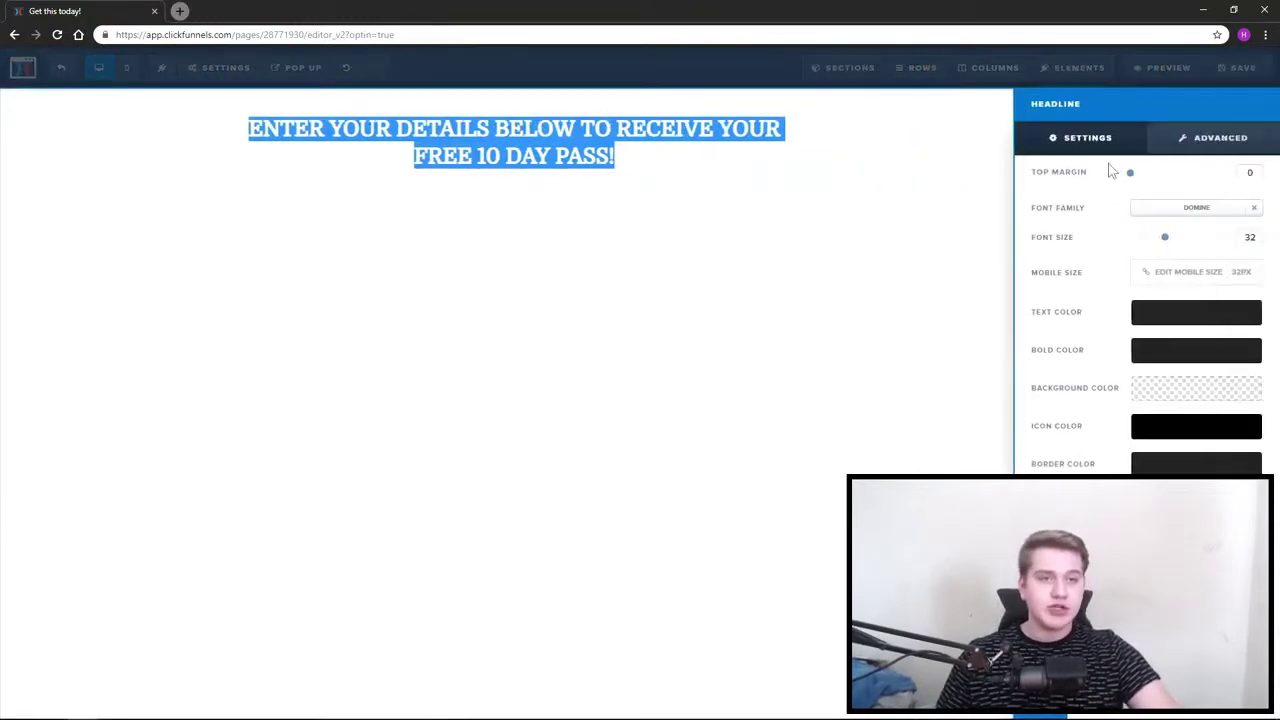
Set the headline font to Oswald at size 50.
click(1197, 208)
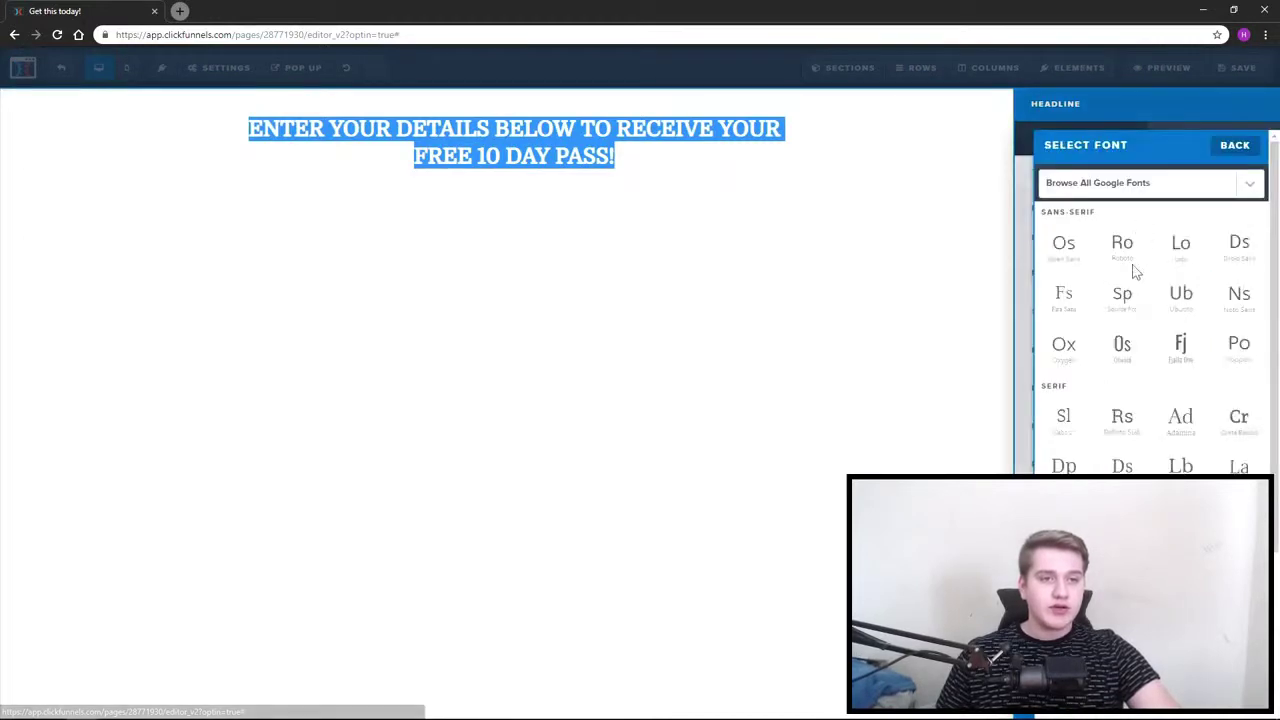
click(1124, 355)
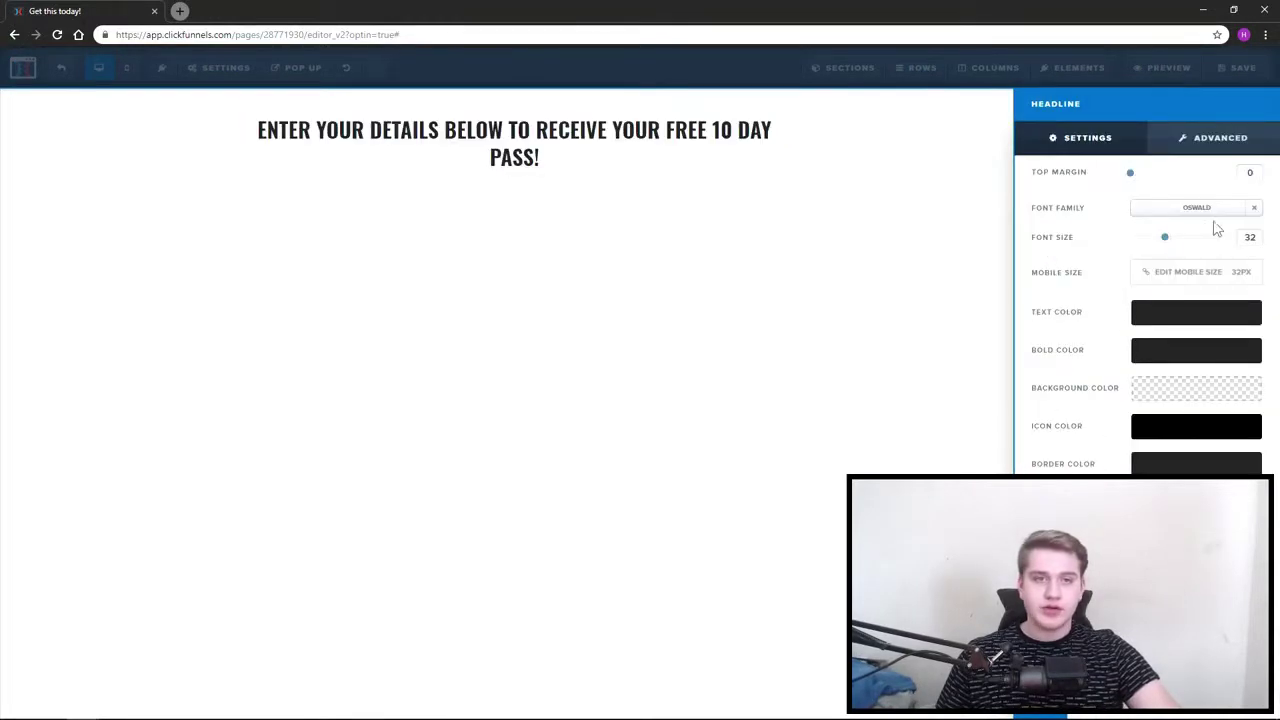
drag(1167, 245, 1200, 239)
click(585, 202)
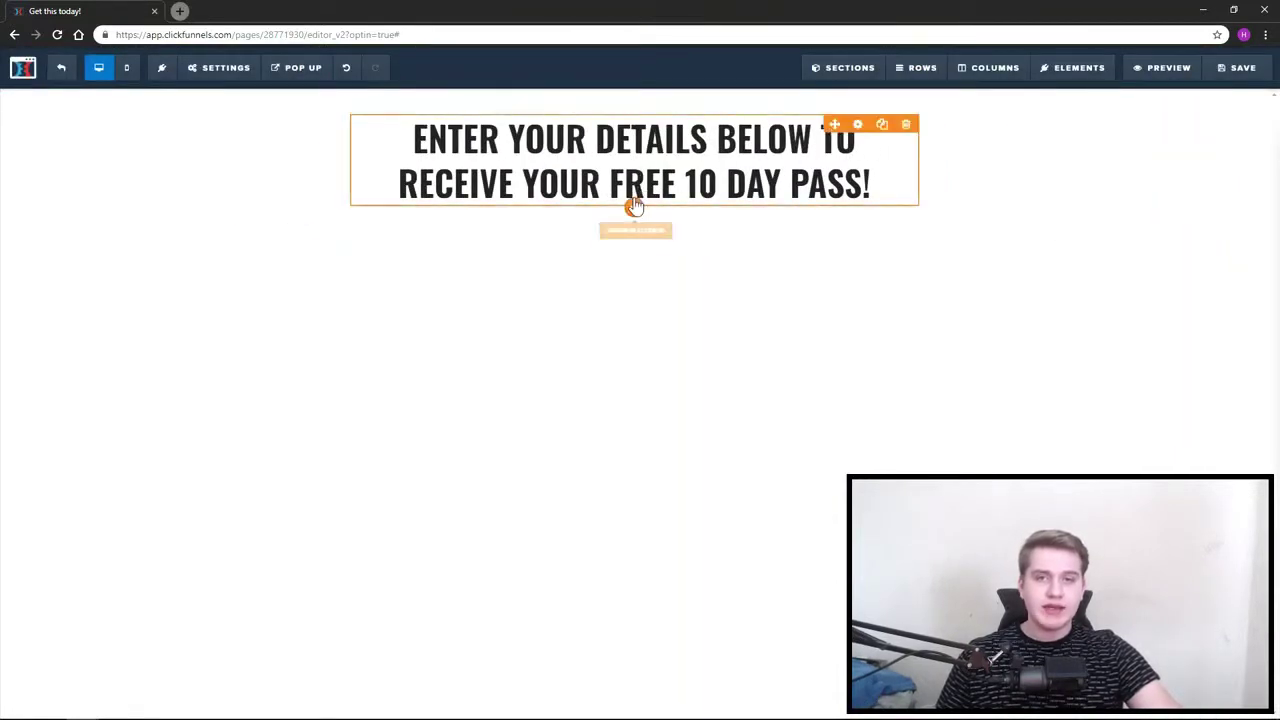
Add a sub-headline below the headline, then clear and discard it.
click(636, 232)
click(1120, 186)
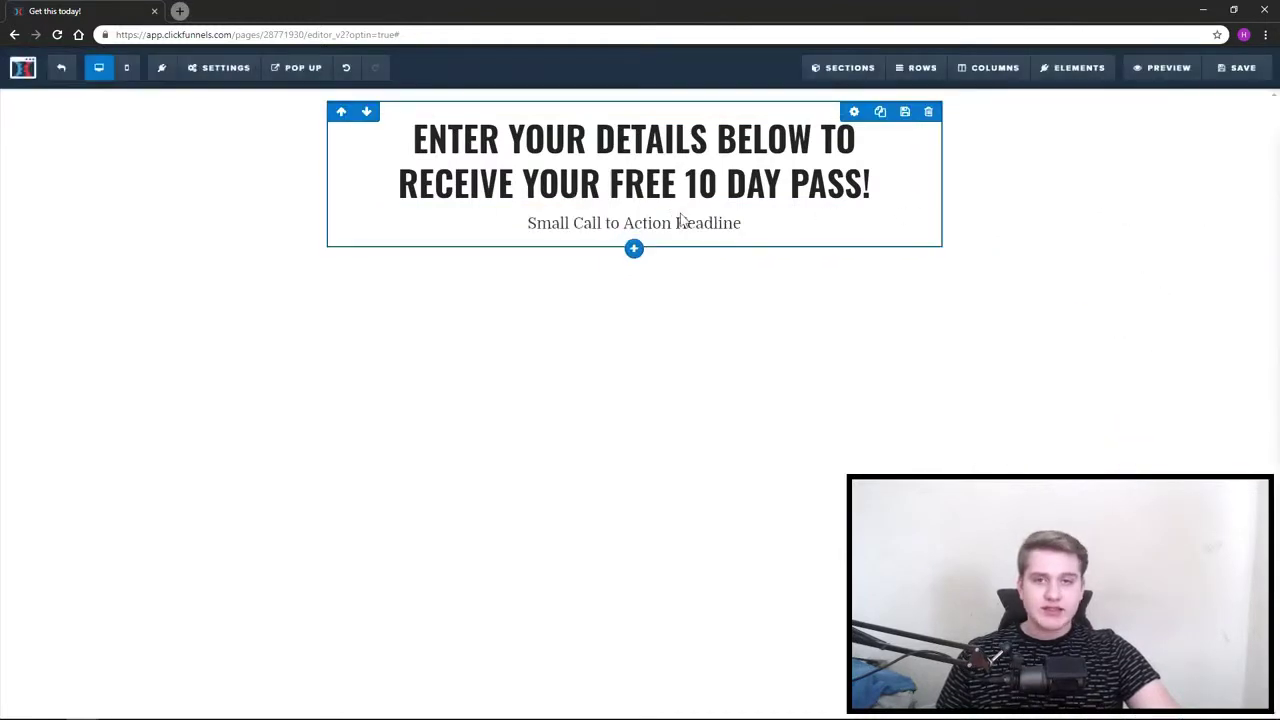
click(680, 223)
key(BackSpace)
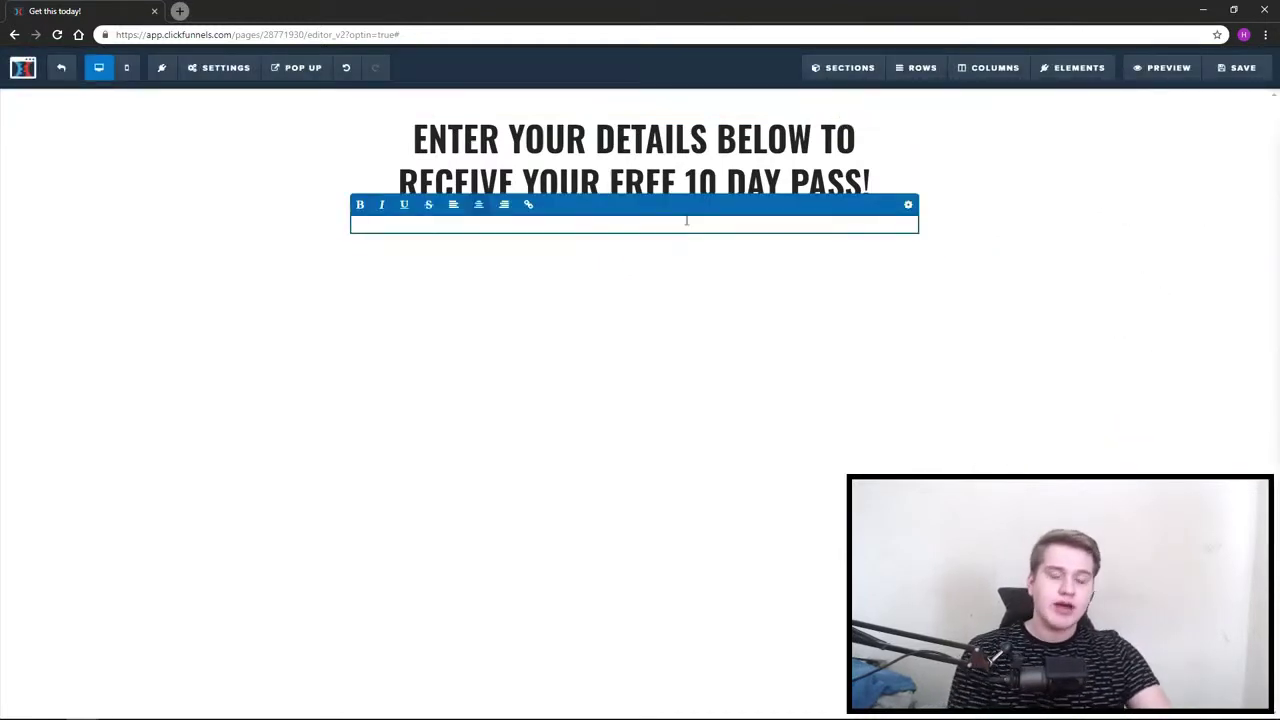
click(769, 190)
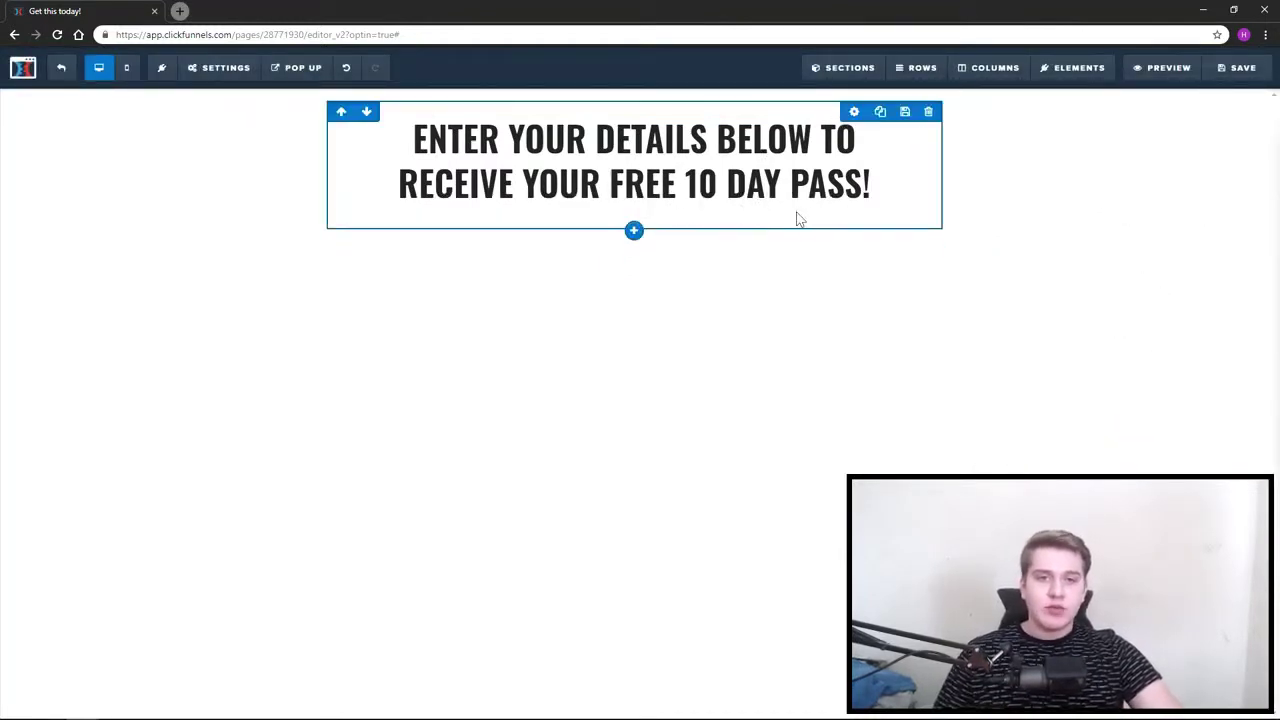
Insert a minute countdown timer beneath the headline and review its settings.
click(634, 207)
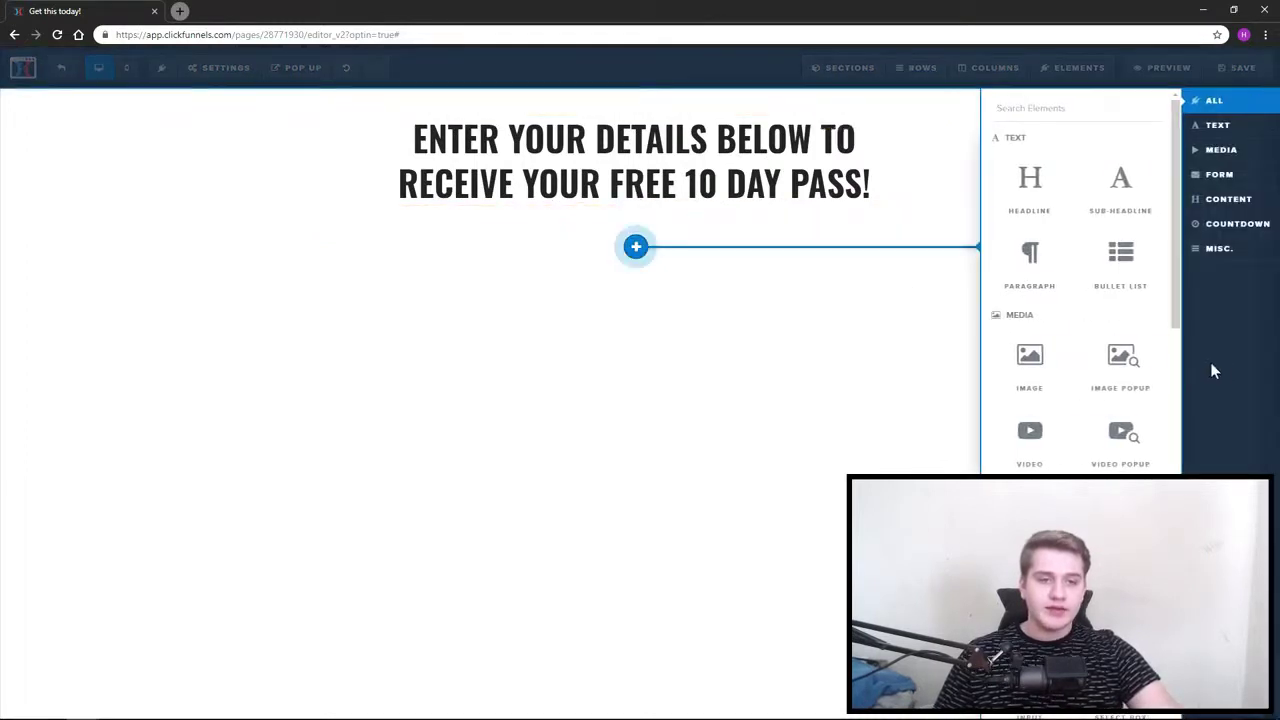
scroll(1100, 380, down, 5)
scroll(1095, 388, down, 3)
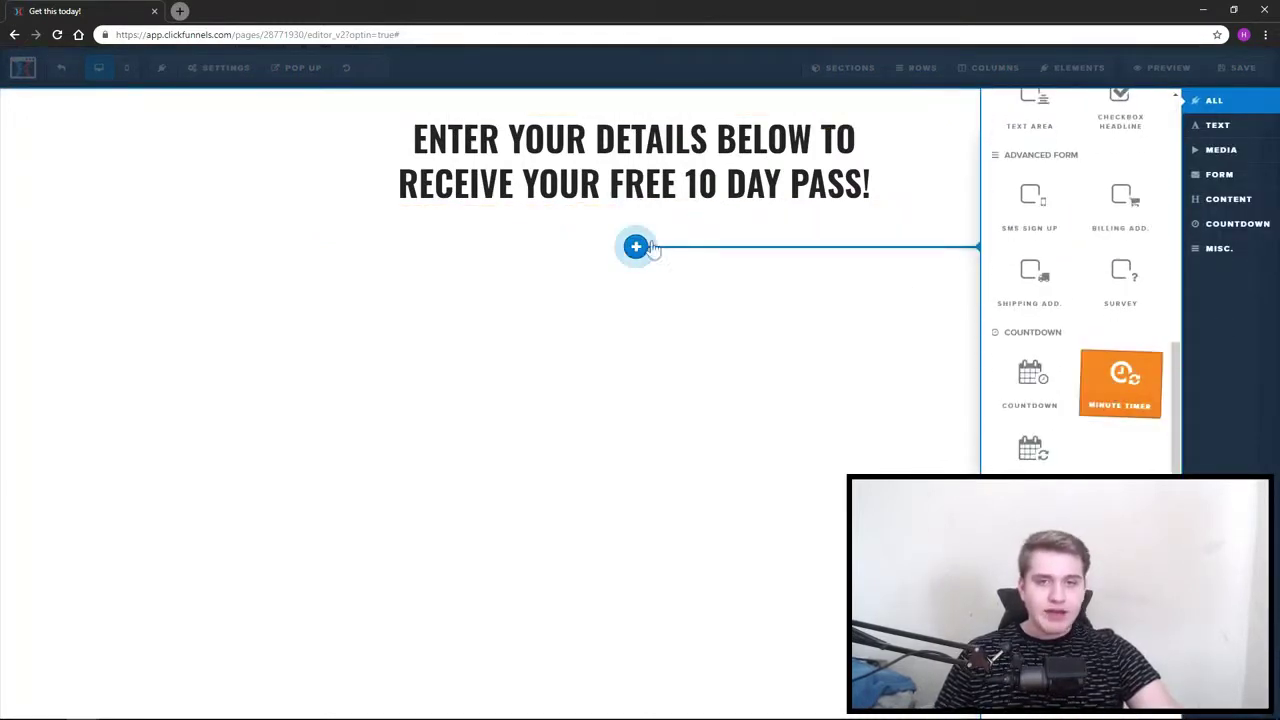
click(1115, 392)
click(857, 216)
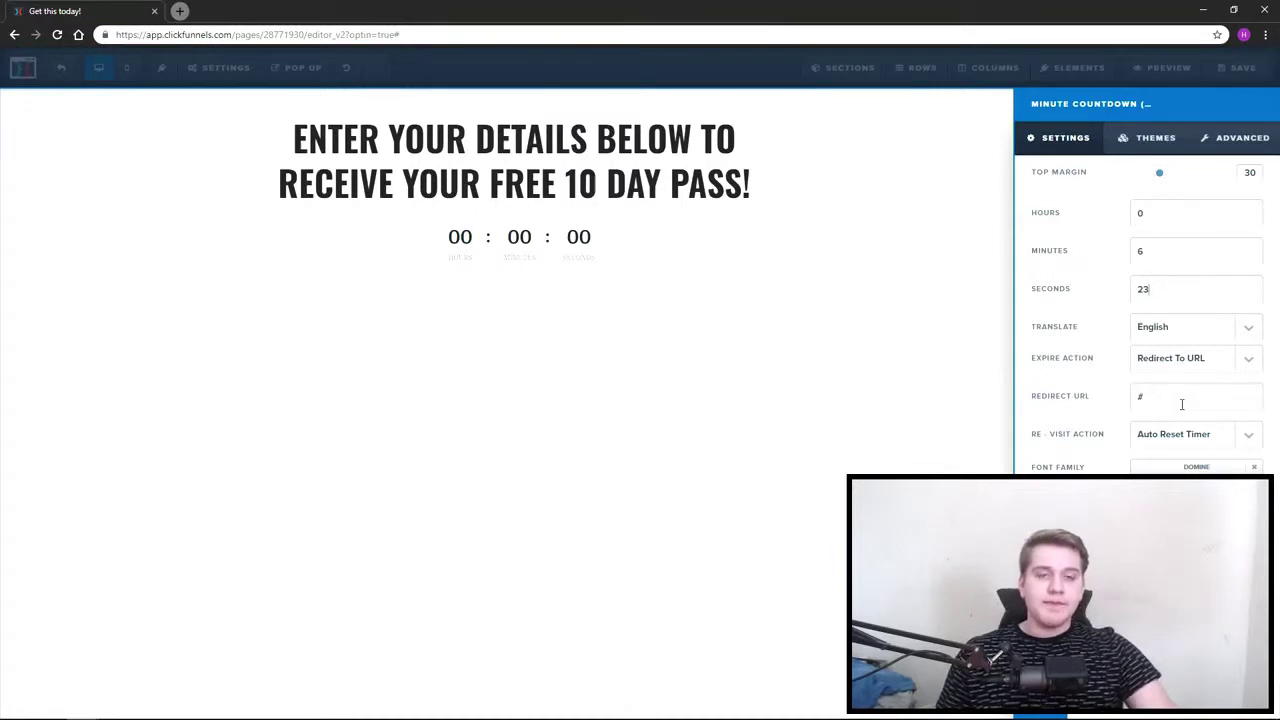
click(711, 168)
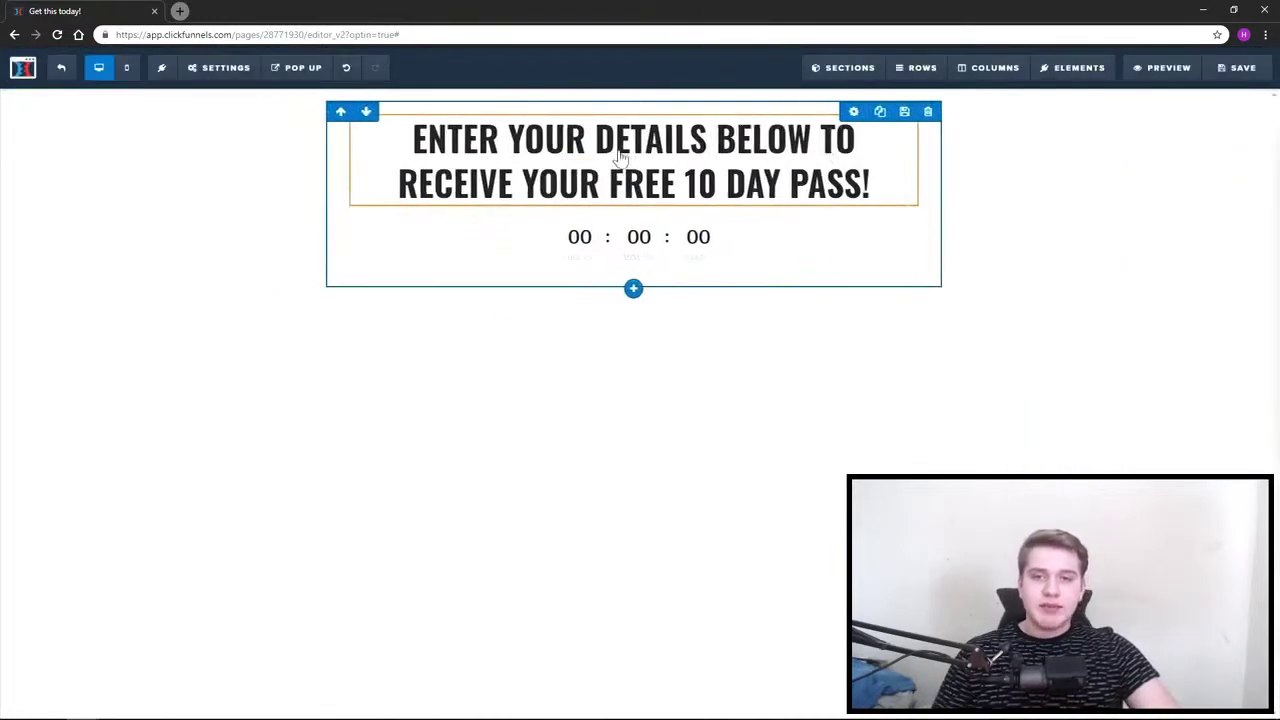
Add an 'Offer only' sub-headline and delete the countdown timer.
click(645, 207)
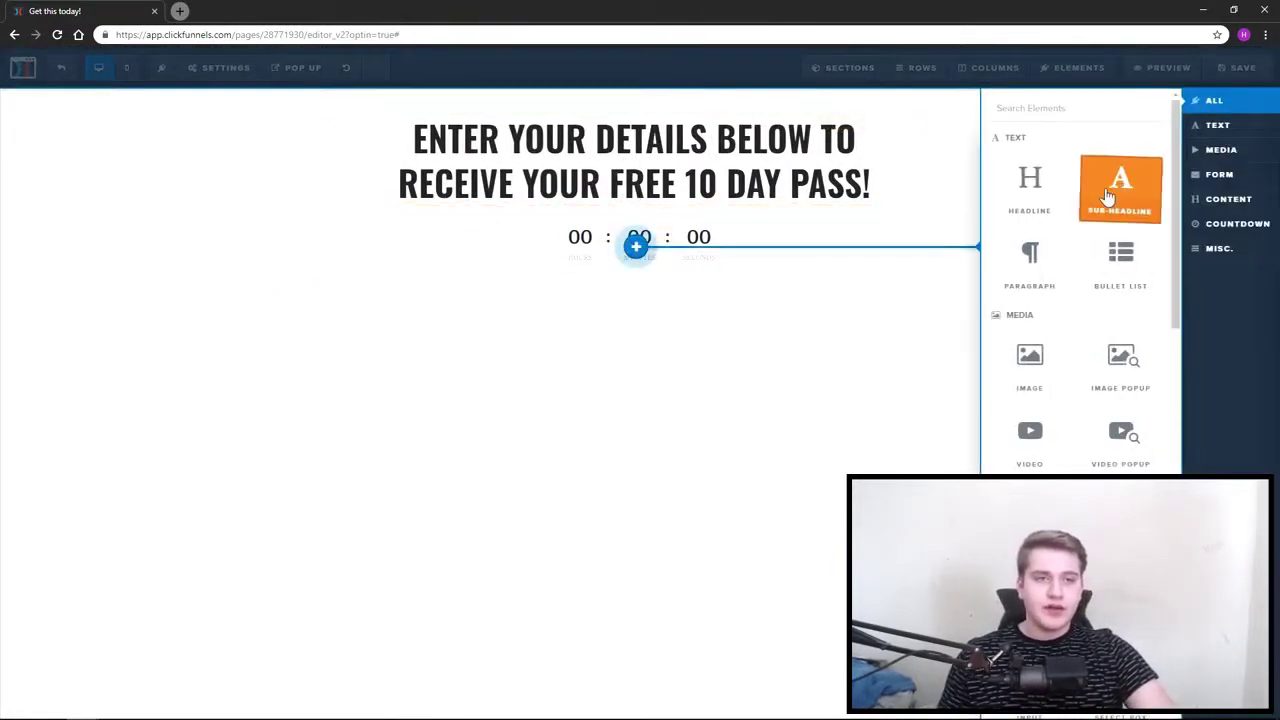
click(1120, 192)
click(624, 222)
text(0)
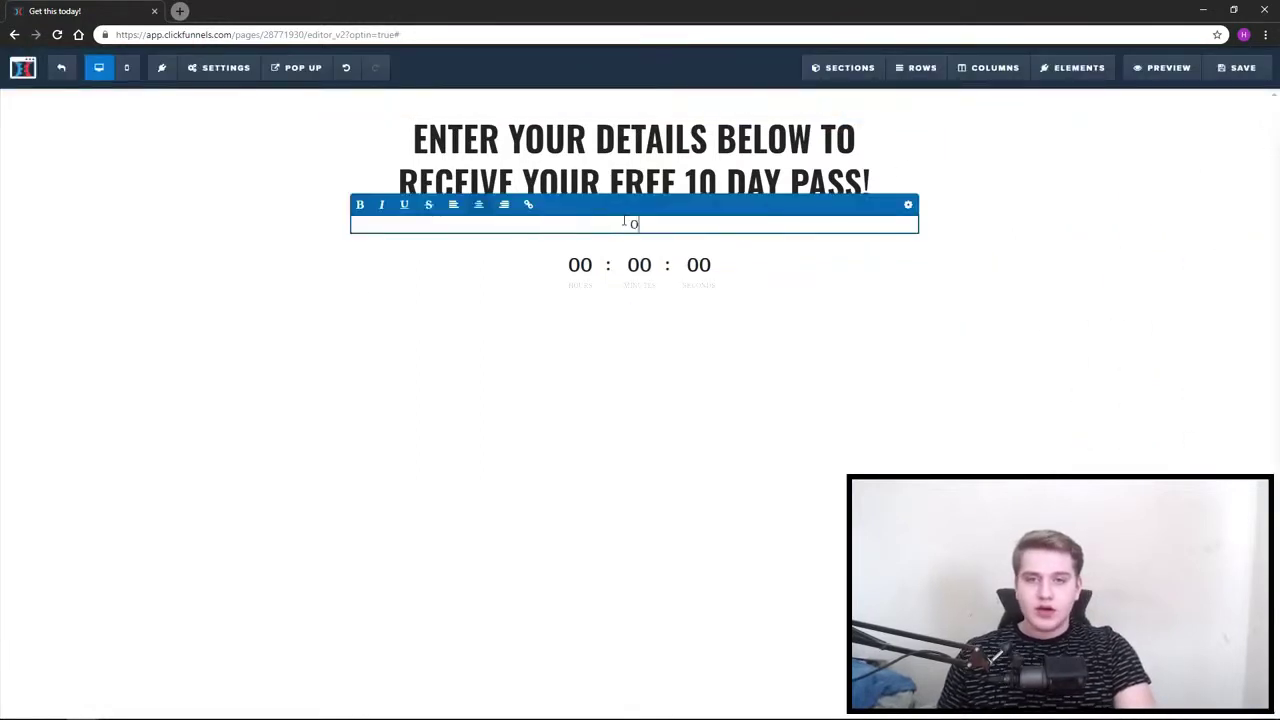
text(ffer only)
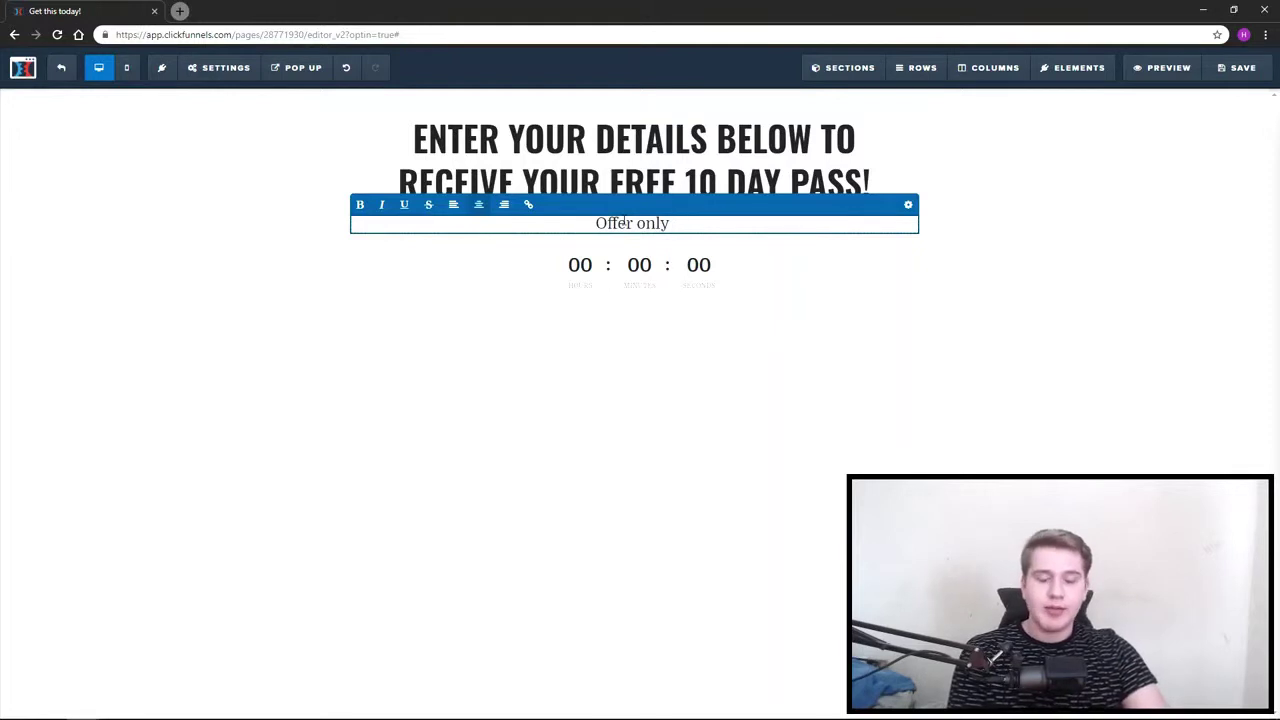
click(622, 277)
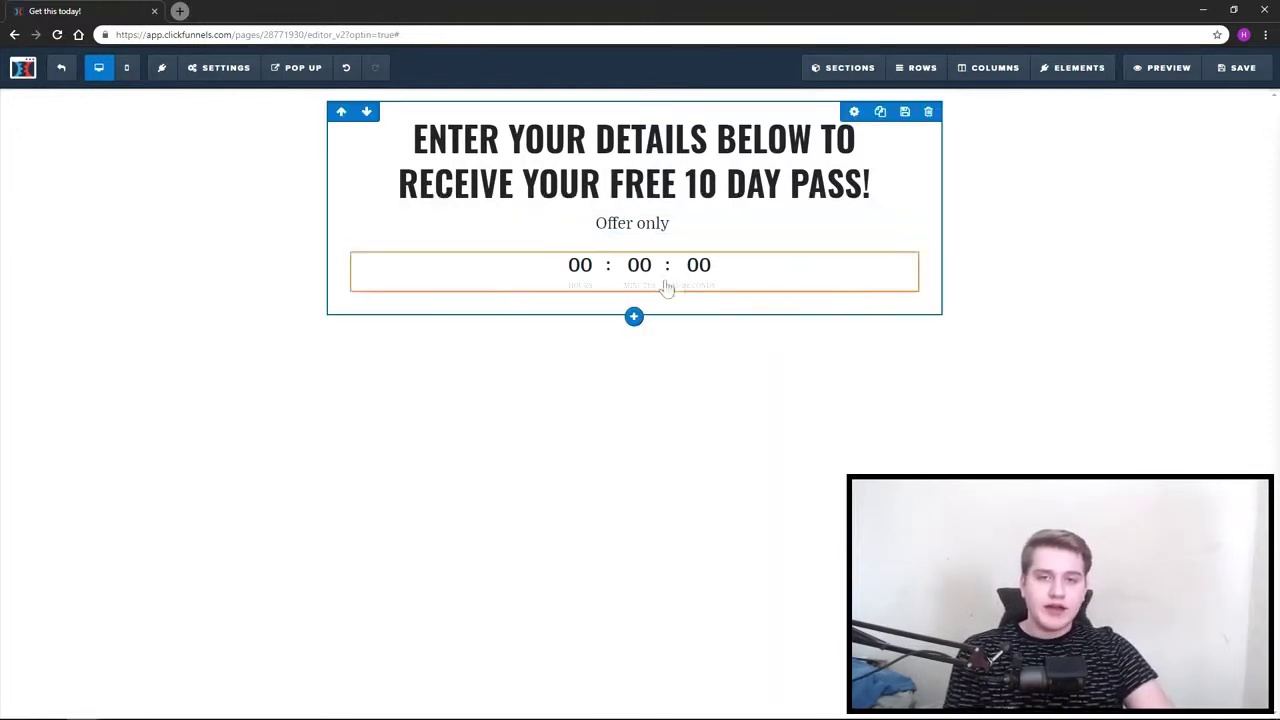
mouse_move(889, 273)
click(906, 244)
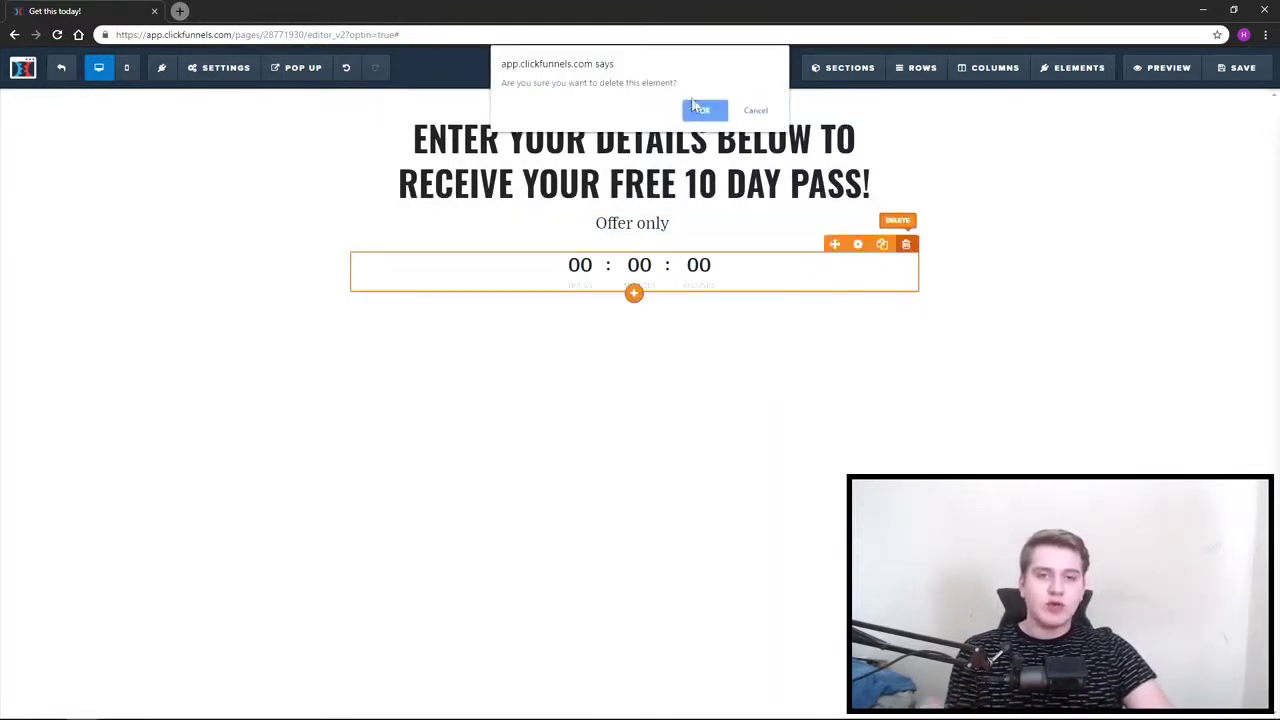
click(700, 108)
Rewrite the sub-headline to 'Only 4 left, first come, first served.'.
click(627, 216)
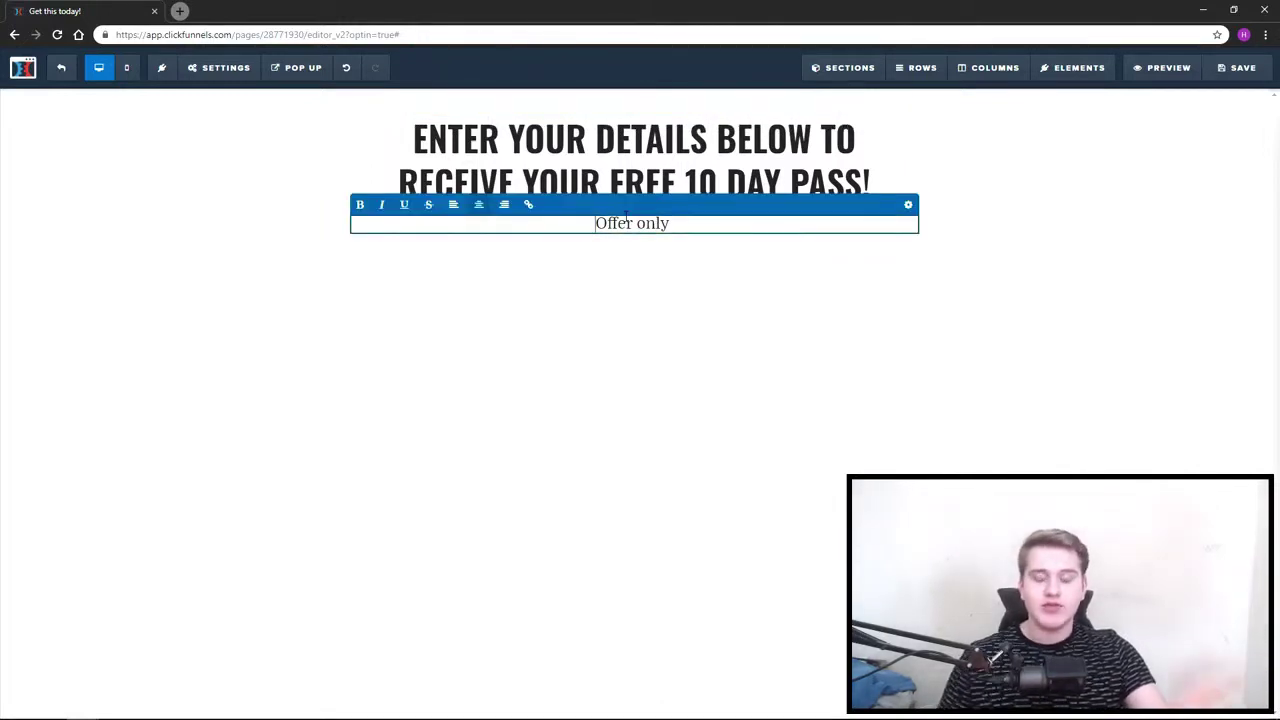
key(ctrl+a)
key(BackSpace)
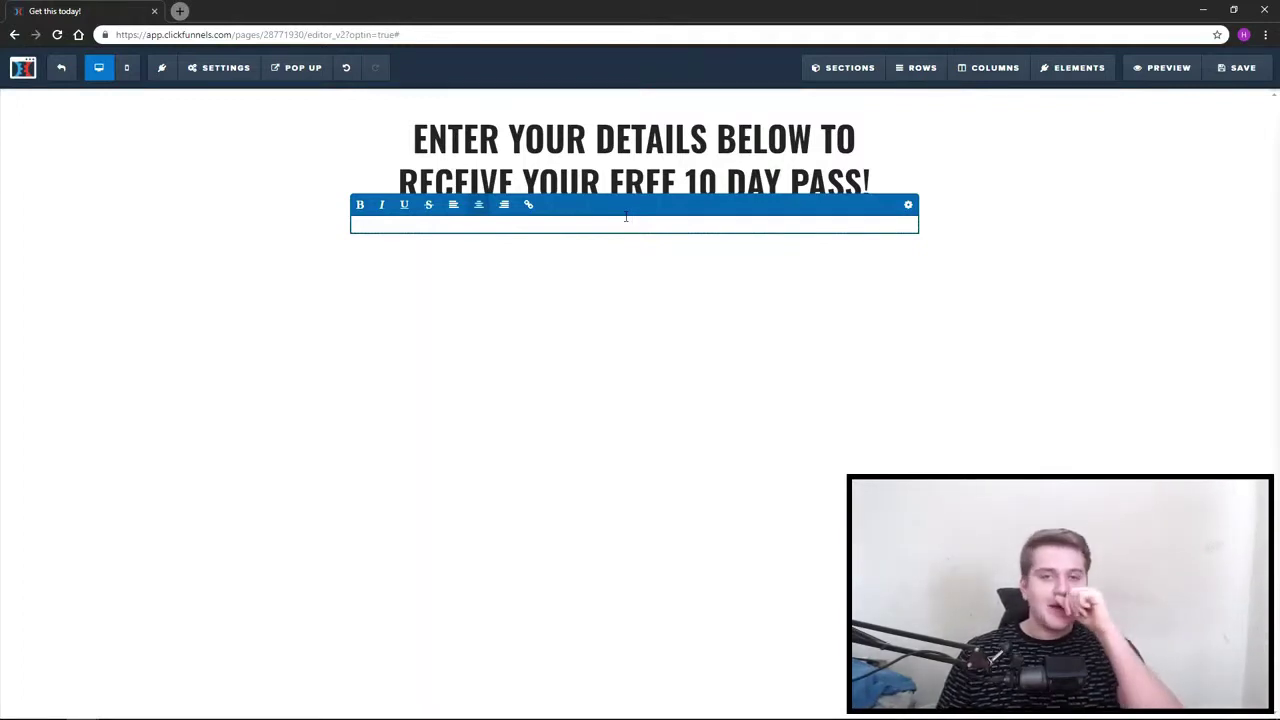
text(O)
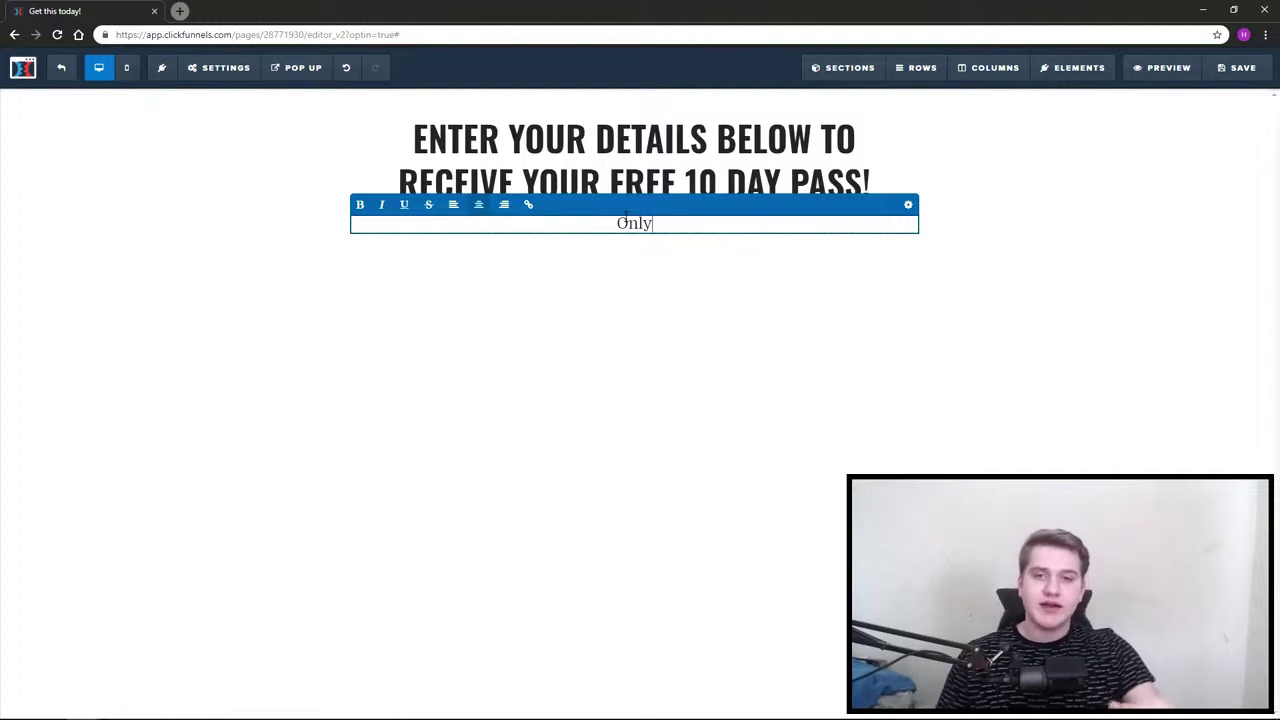
text(nly 11)
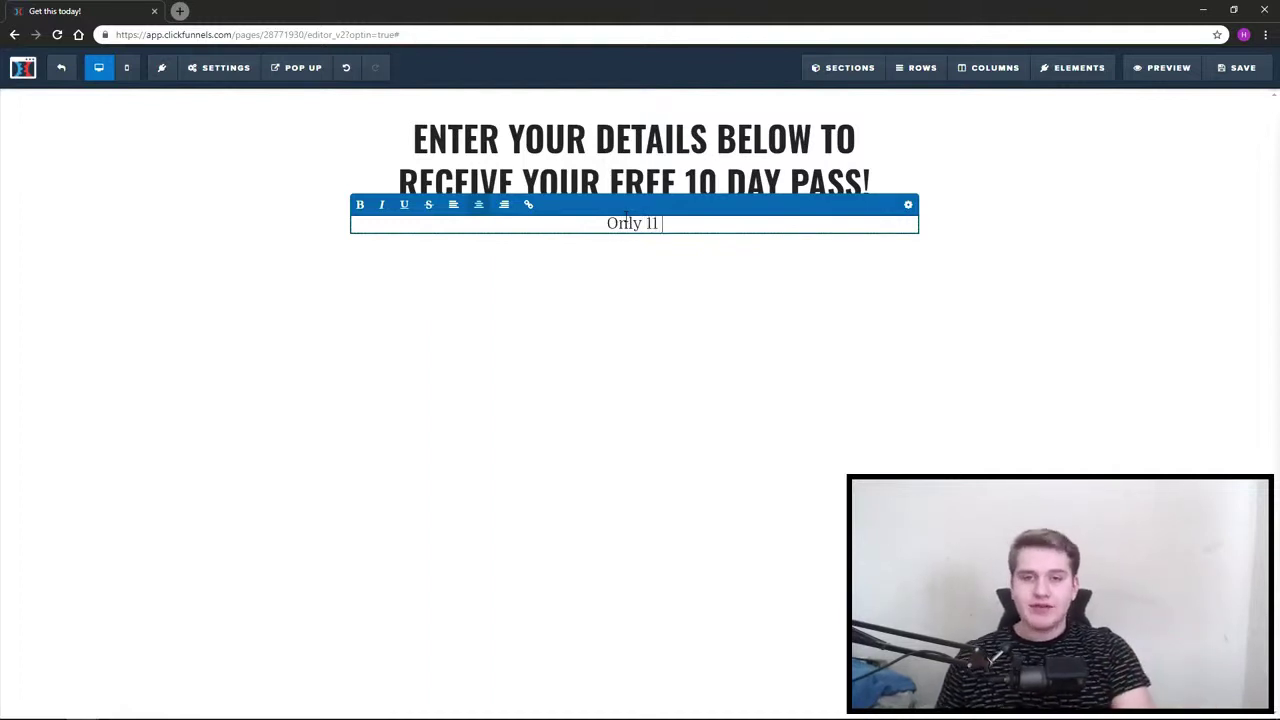
text( left.)
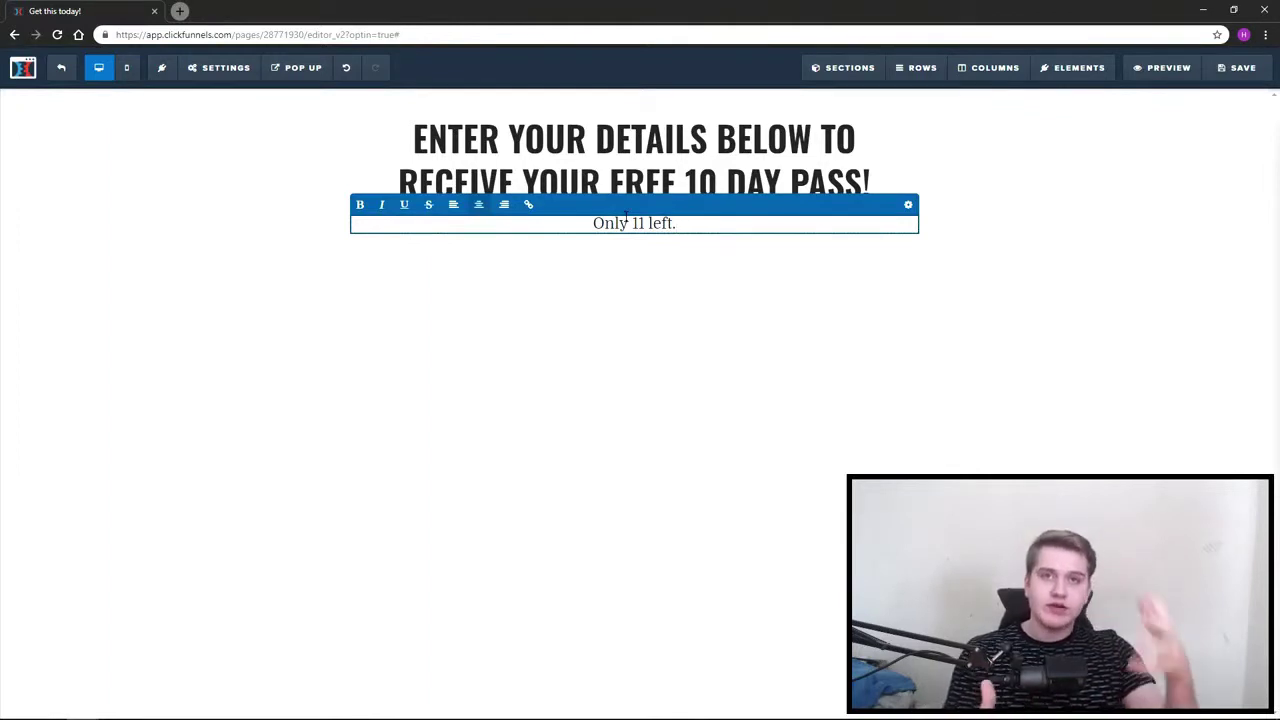
key(BackSpace)
key(BackSpace)
key(BackSpace)
key(BackSpace)
key(BackSpace)
key(BackSpace)
key(BackSpace)
key(BackSpace)
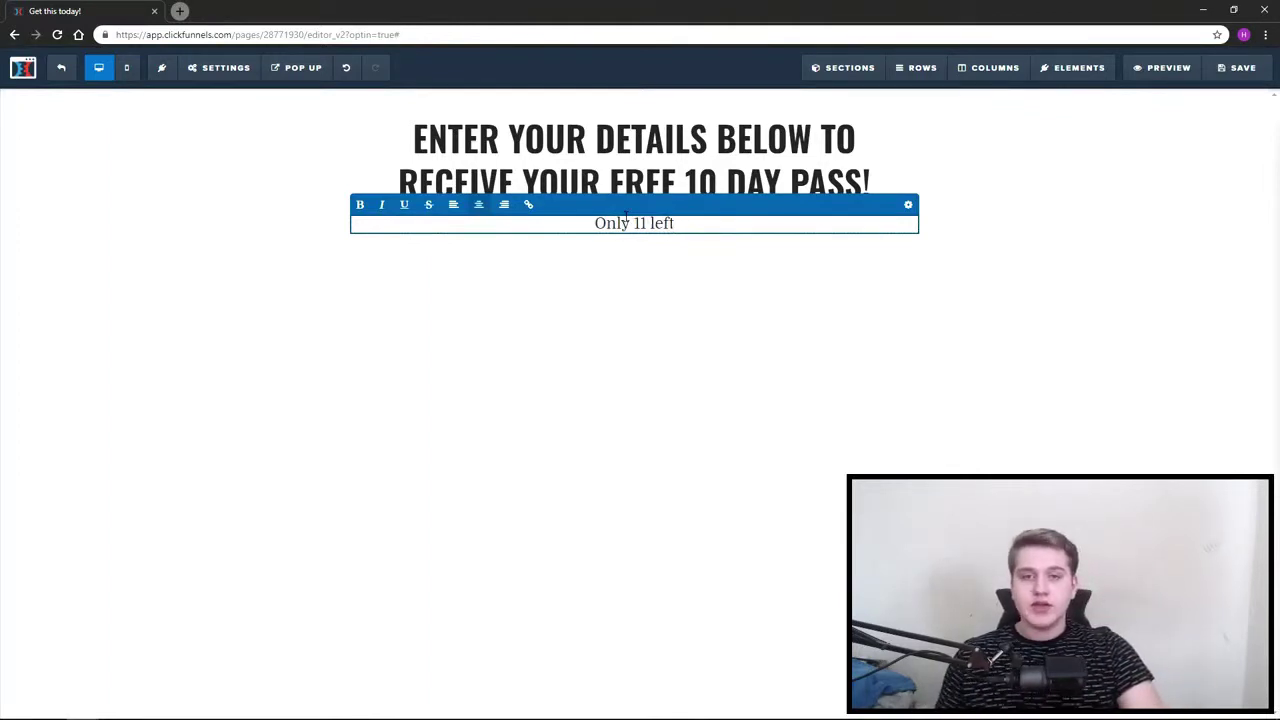
text(4 left)
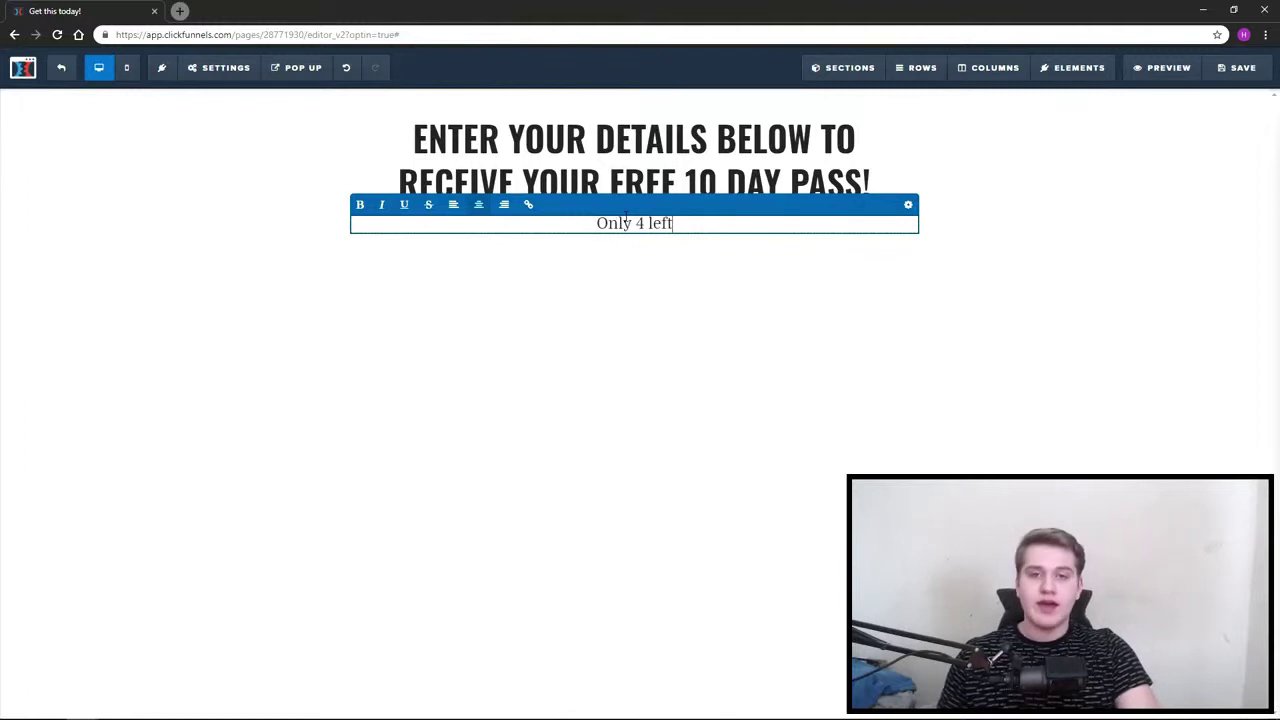
text(, first served)
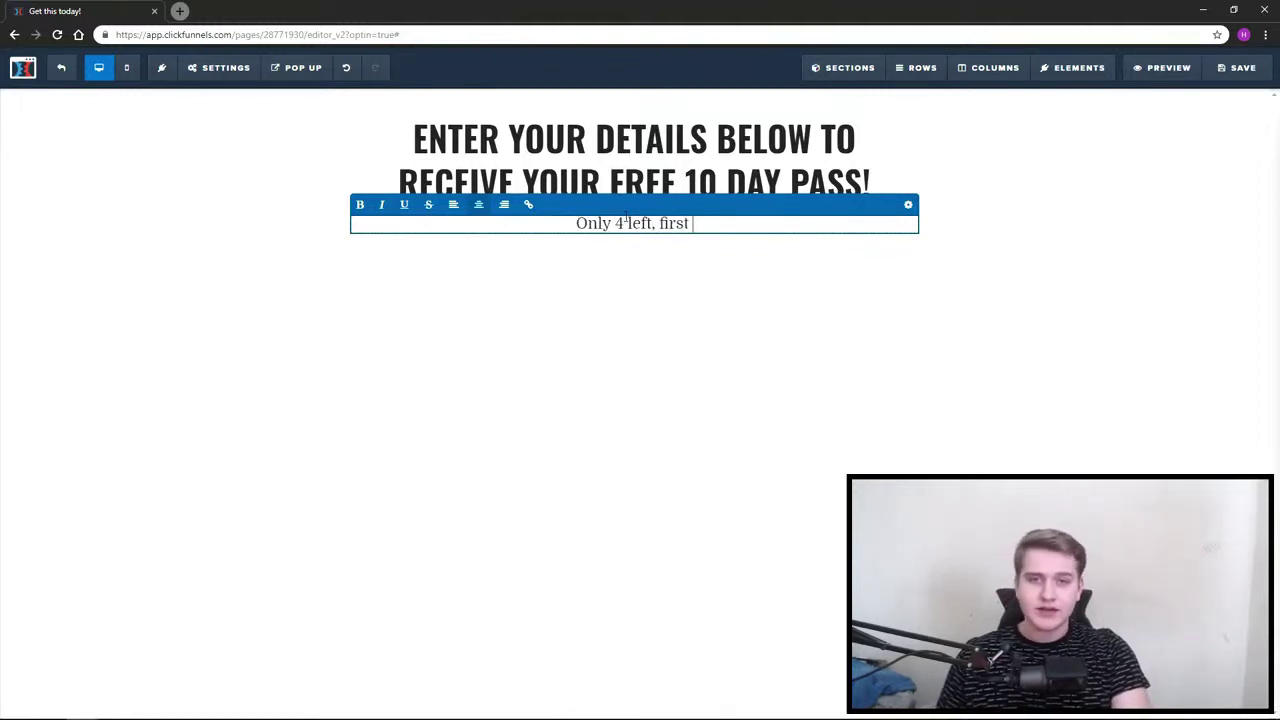
key(BackSpace)
key(BackSpace)
key(BackSpace)
key(BackSpace)
key(BackSpace)
key(BackSpace)
text(c)
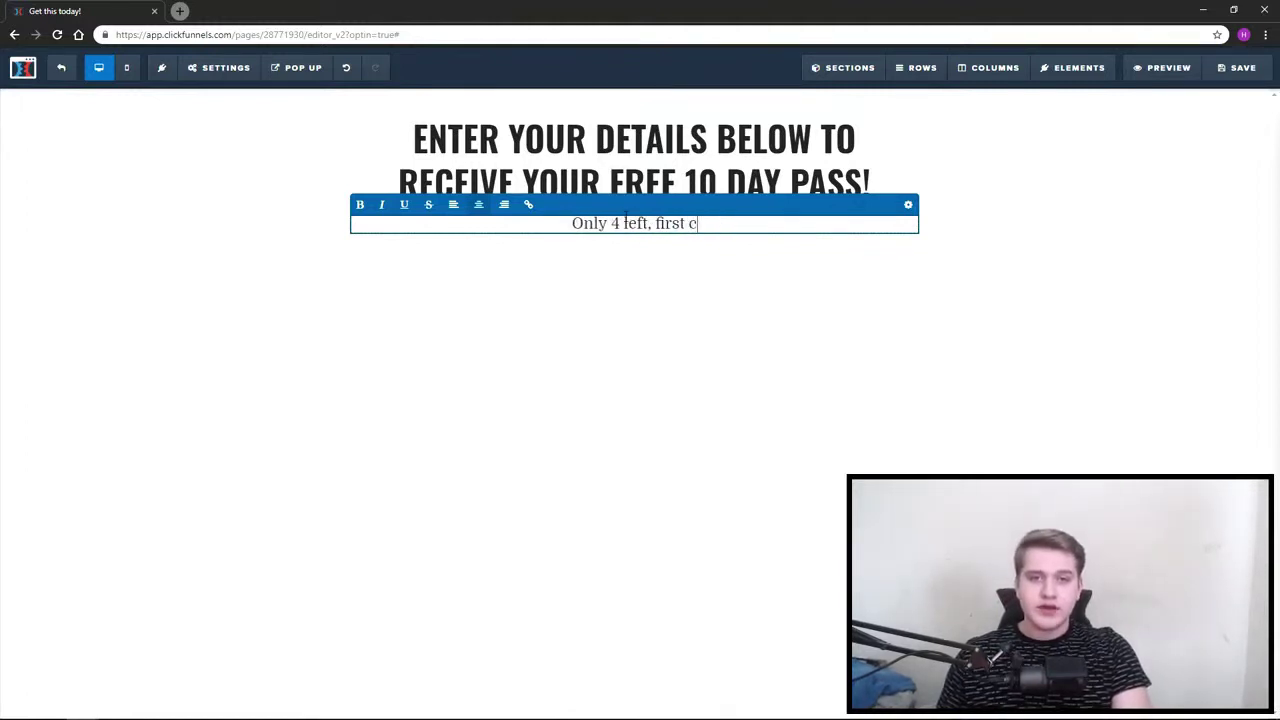
text(ome, first serv)
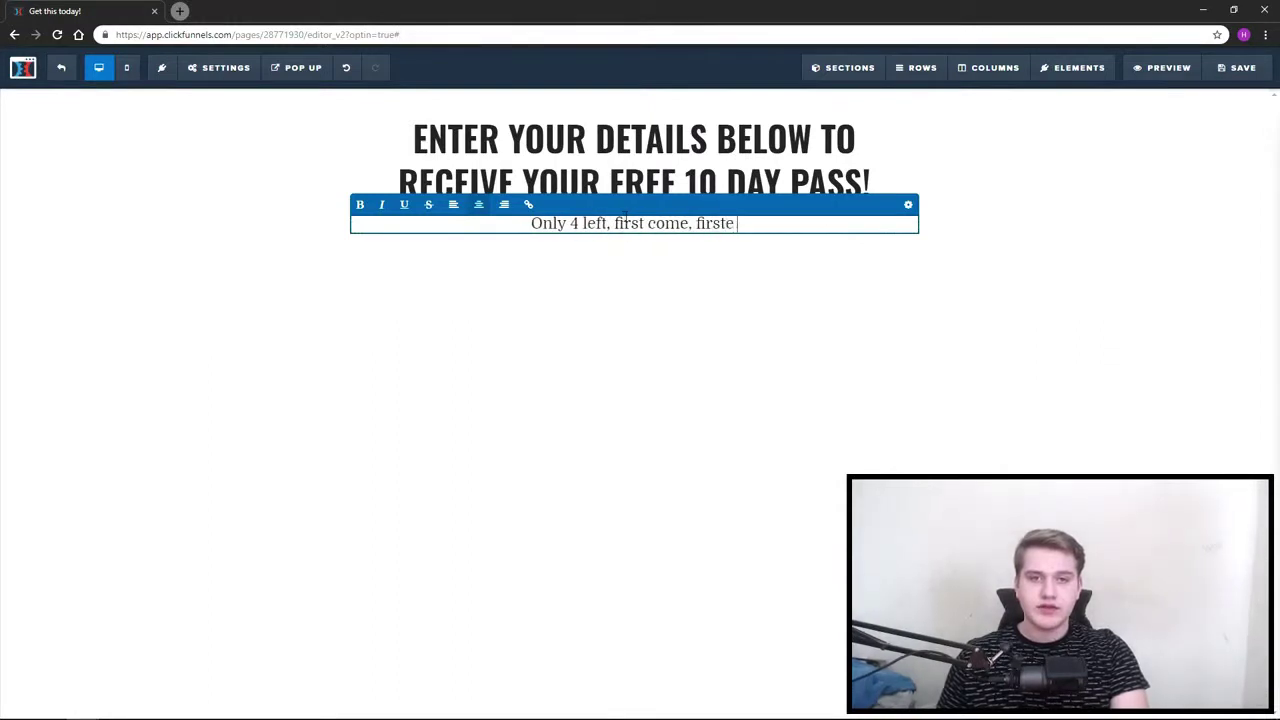
text(ed.)
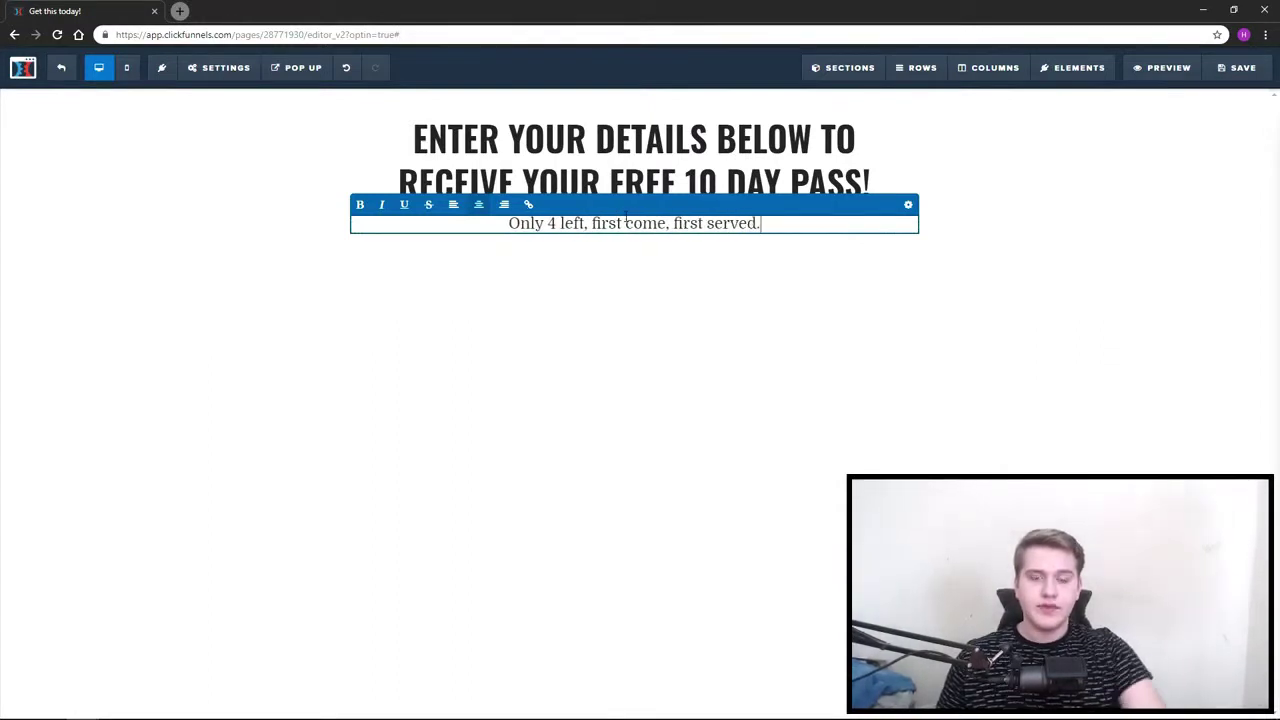
click(1044, 291)
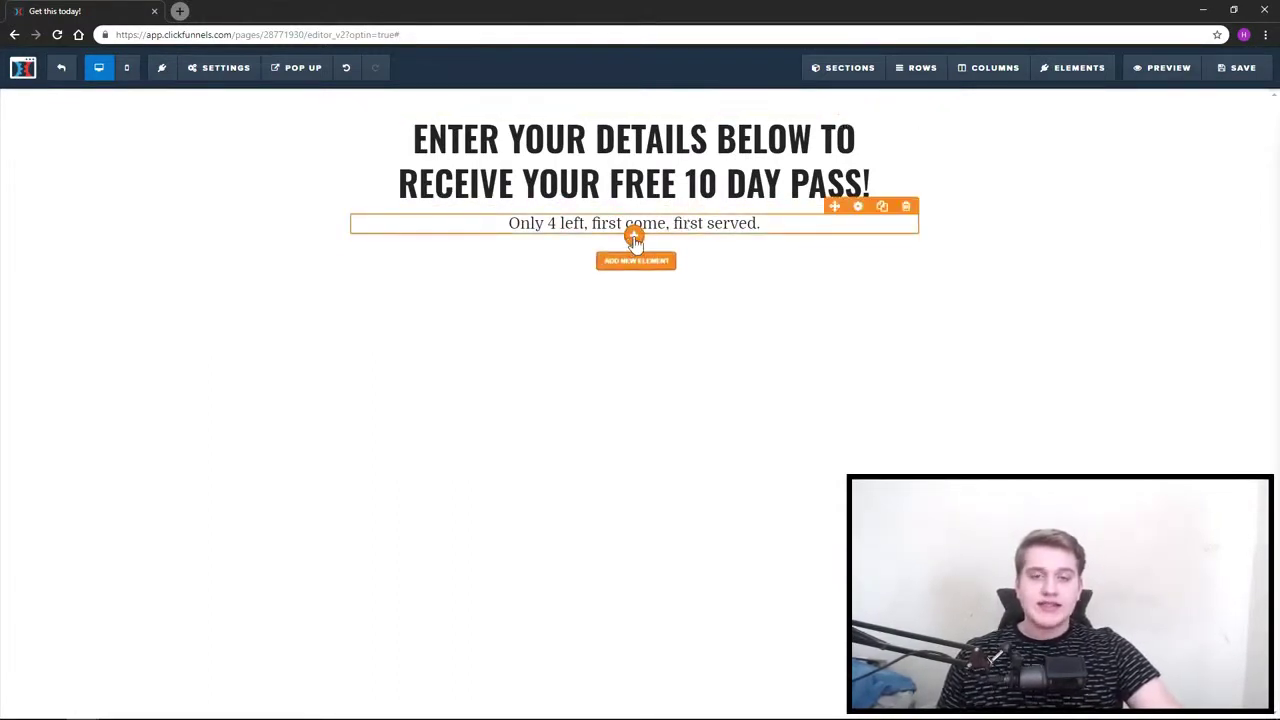
Add an email input under the scarcity line and clone it into three fields.
click(634, 237)
scroll(1030, 290, down, 4)
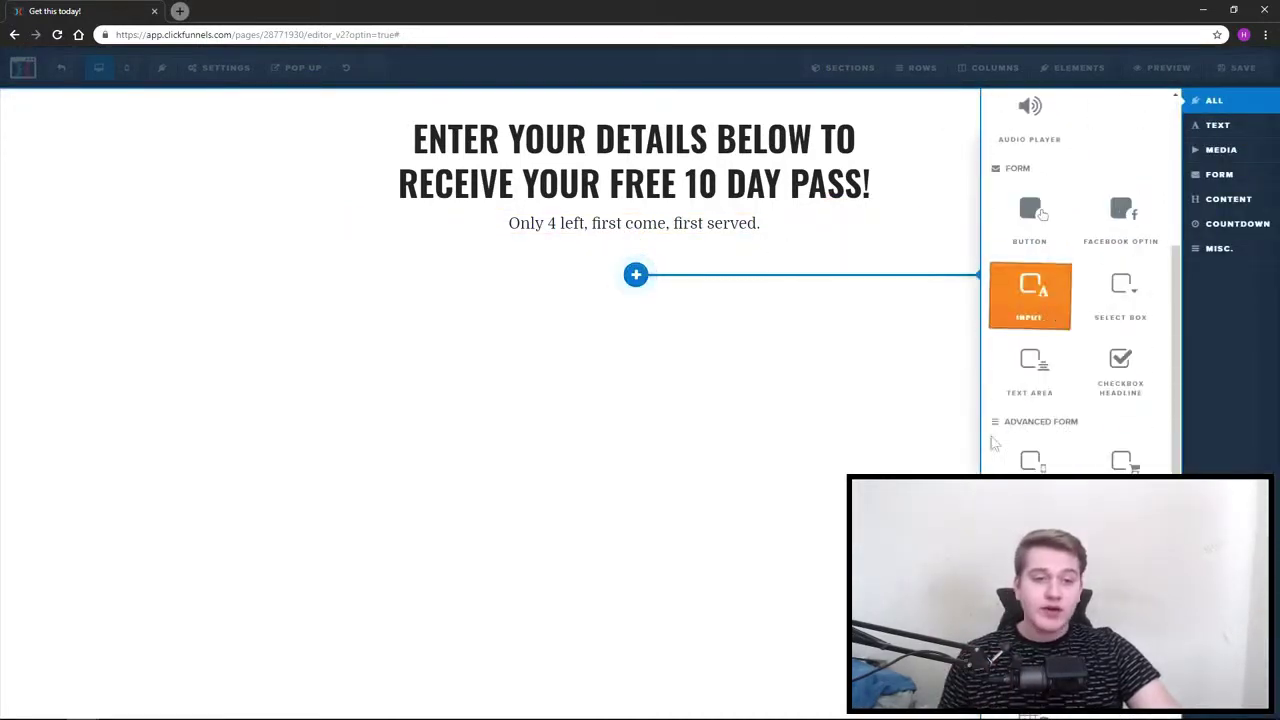
scroll(1005, 465, down, 2)
scroll(1028, 460, up, 3)
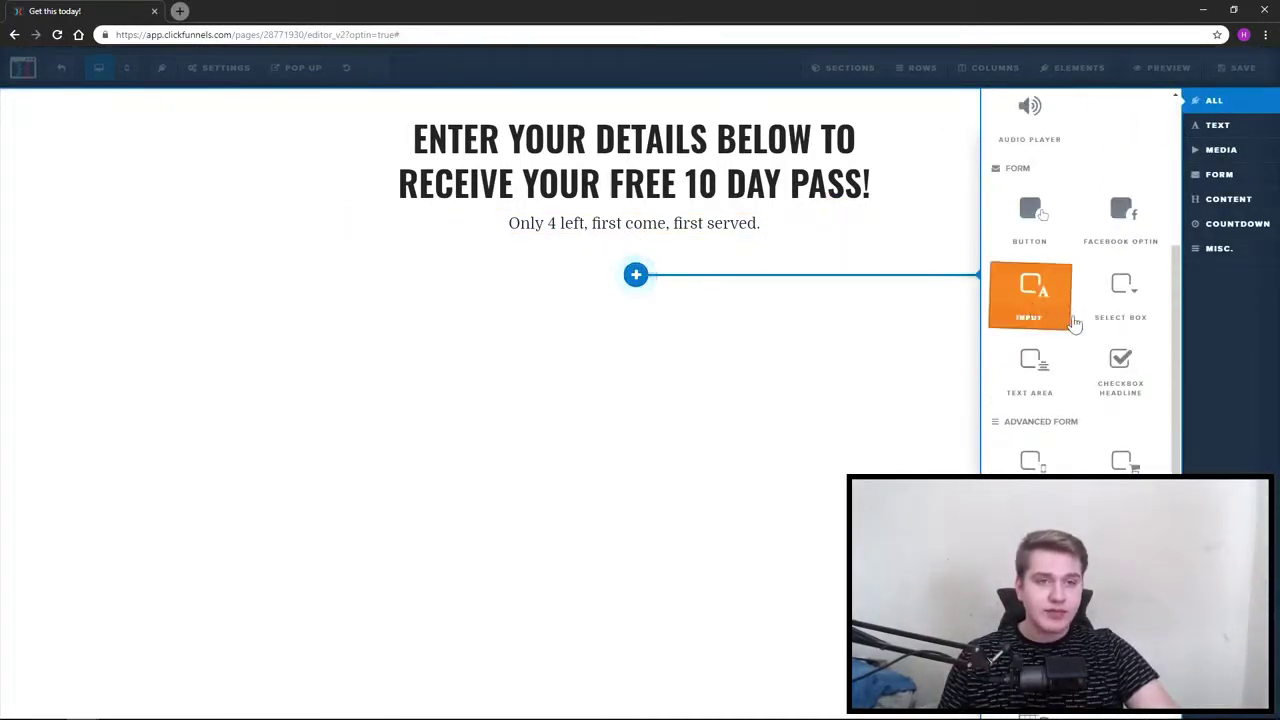
click(1032, 292)
click(881, 244)
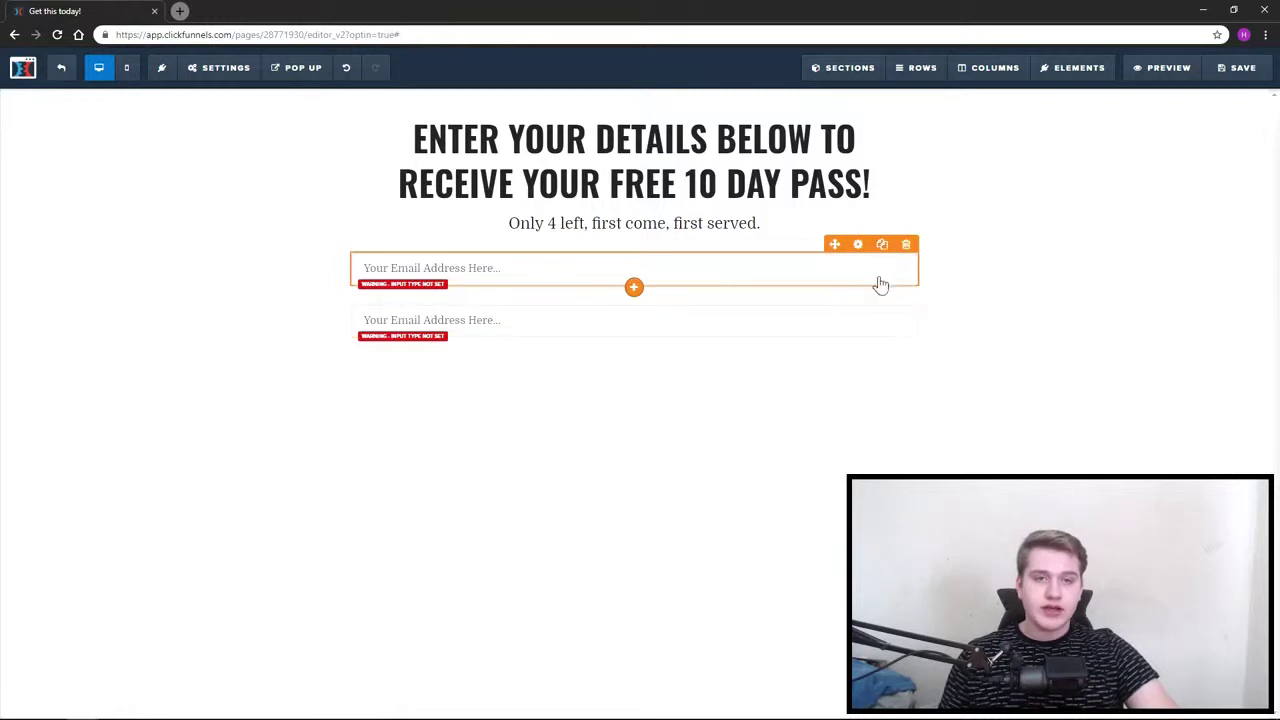
click(881, 297)
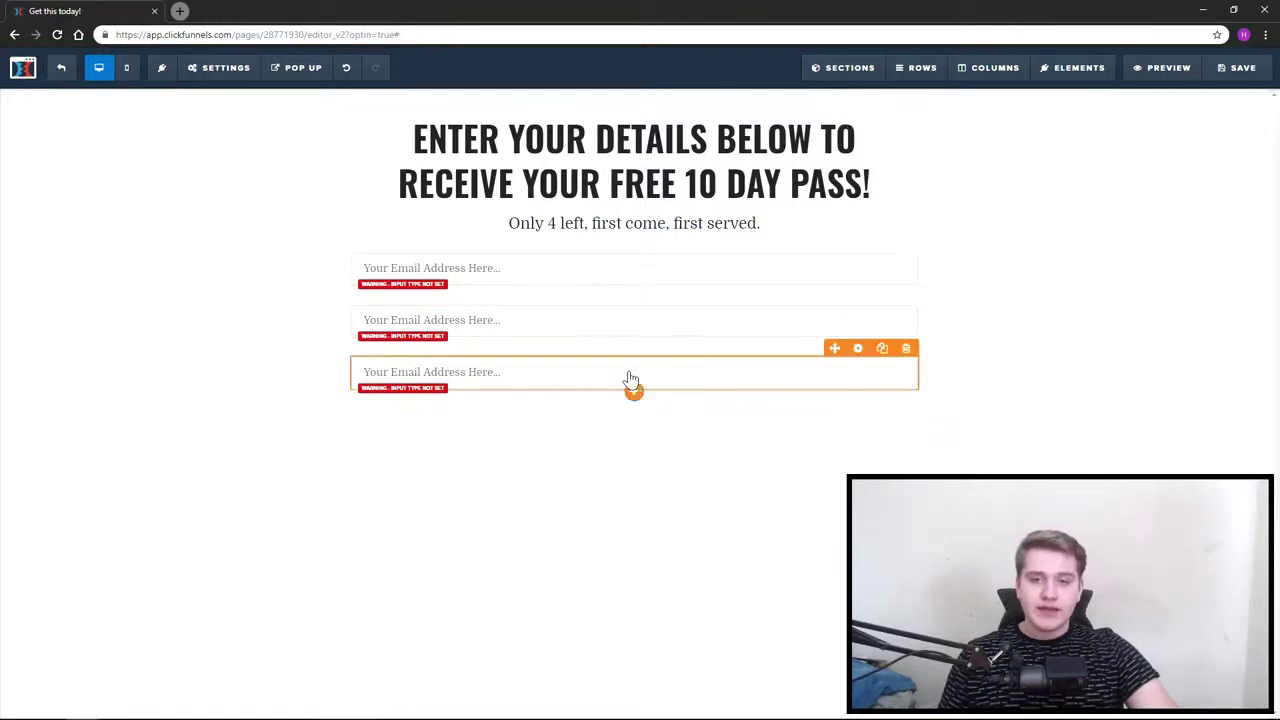
Place a 'Click to Sign Up' button below the email fields.
click(636, 416)
scroll(1030, 400, down, 3)
drag(1031, 423, 685, 388)
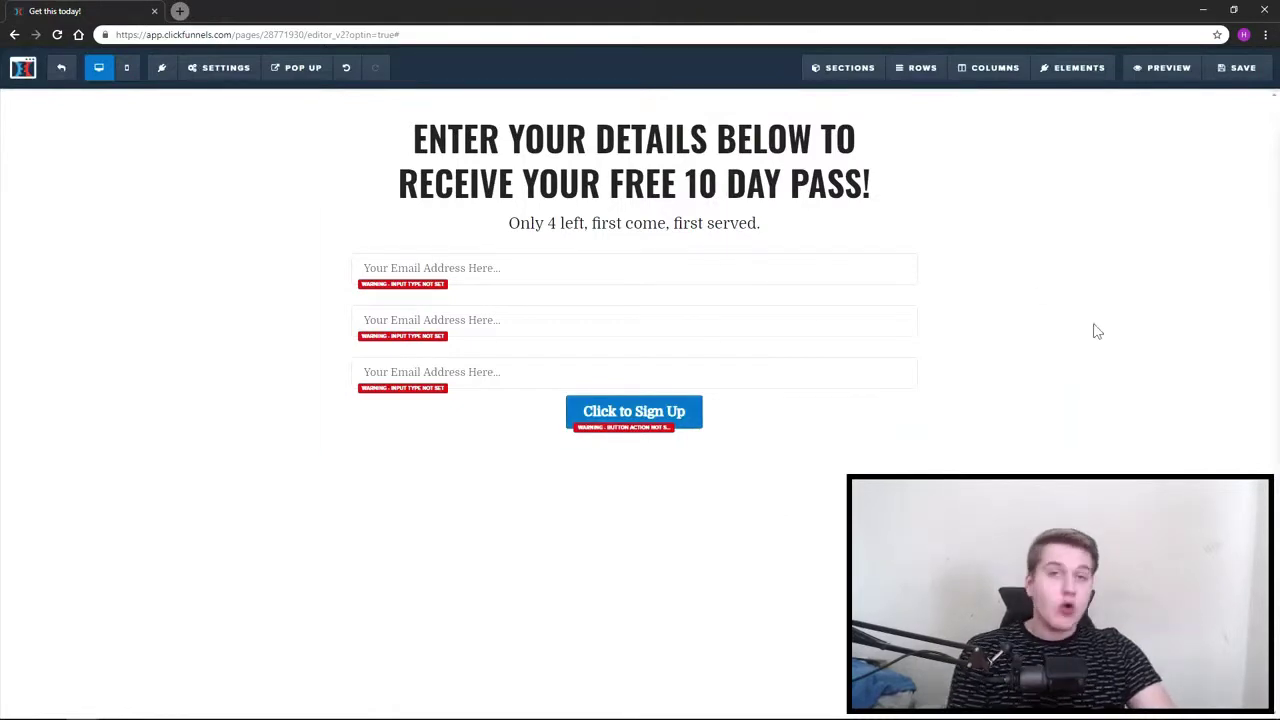
click(192, 66)
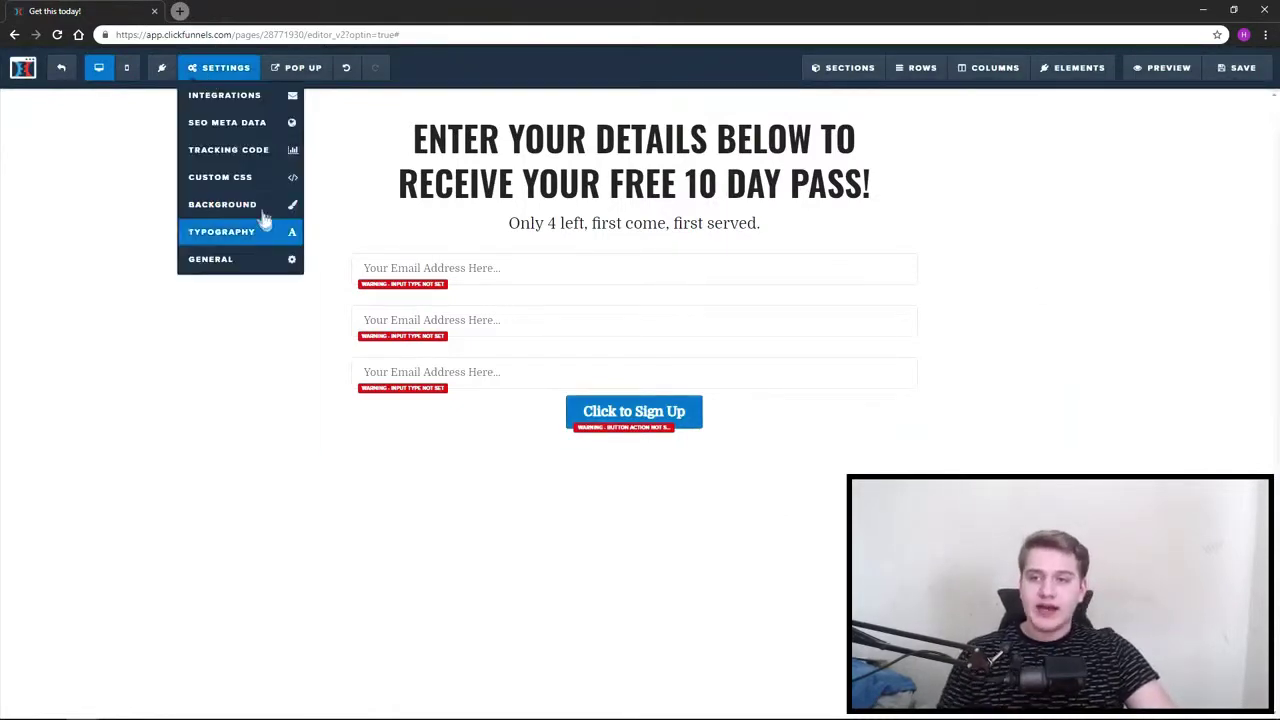
Give the form row a mostly opaque white background.
click(288, 200)
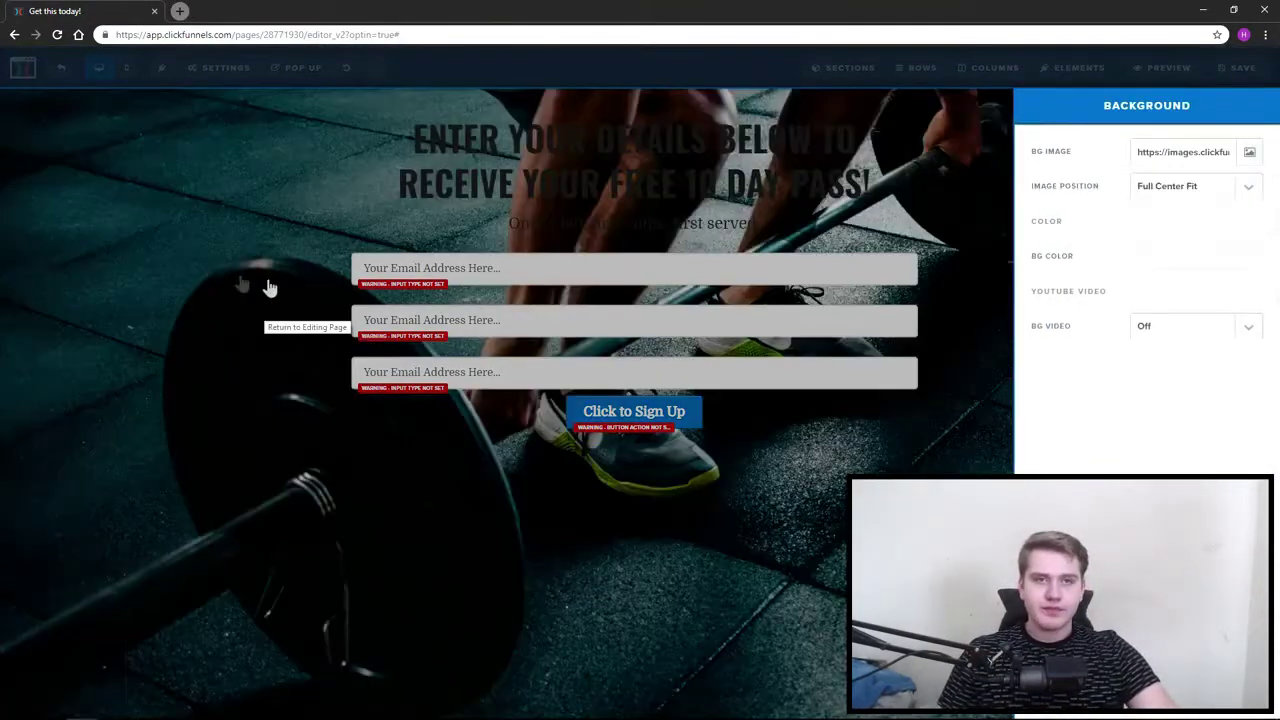
click(214, 277)
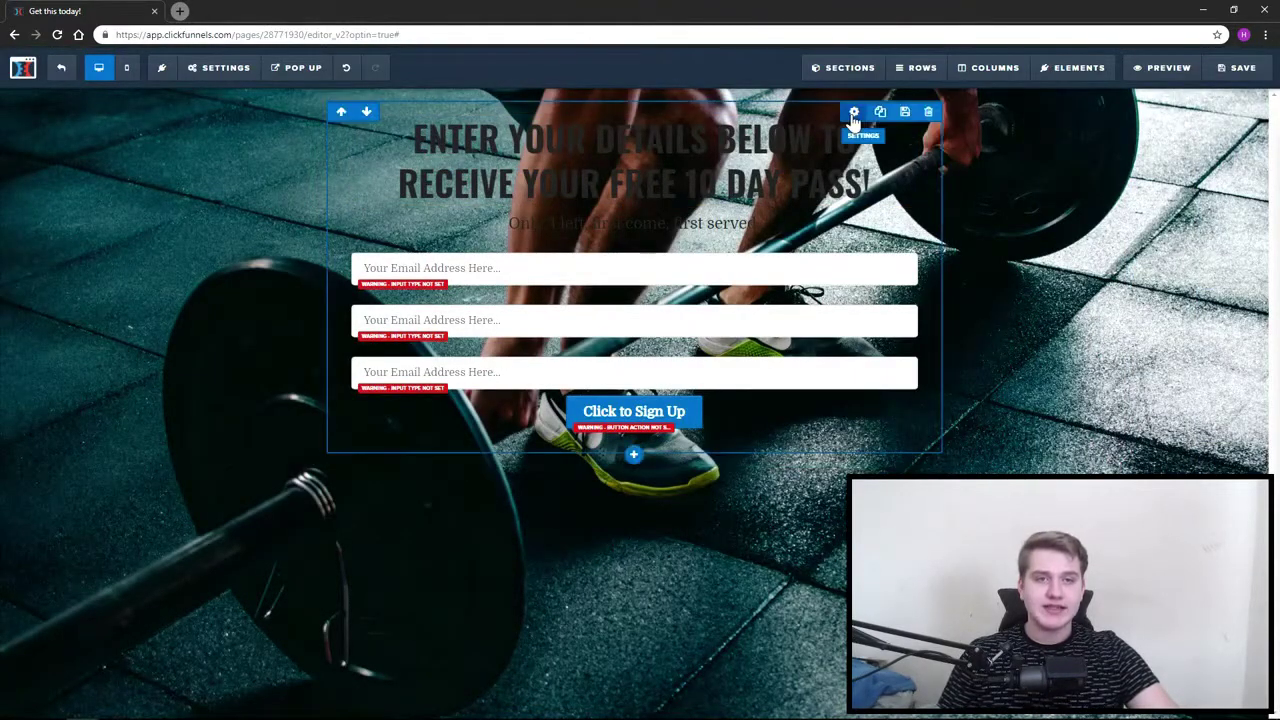
click(852, 110)
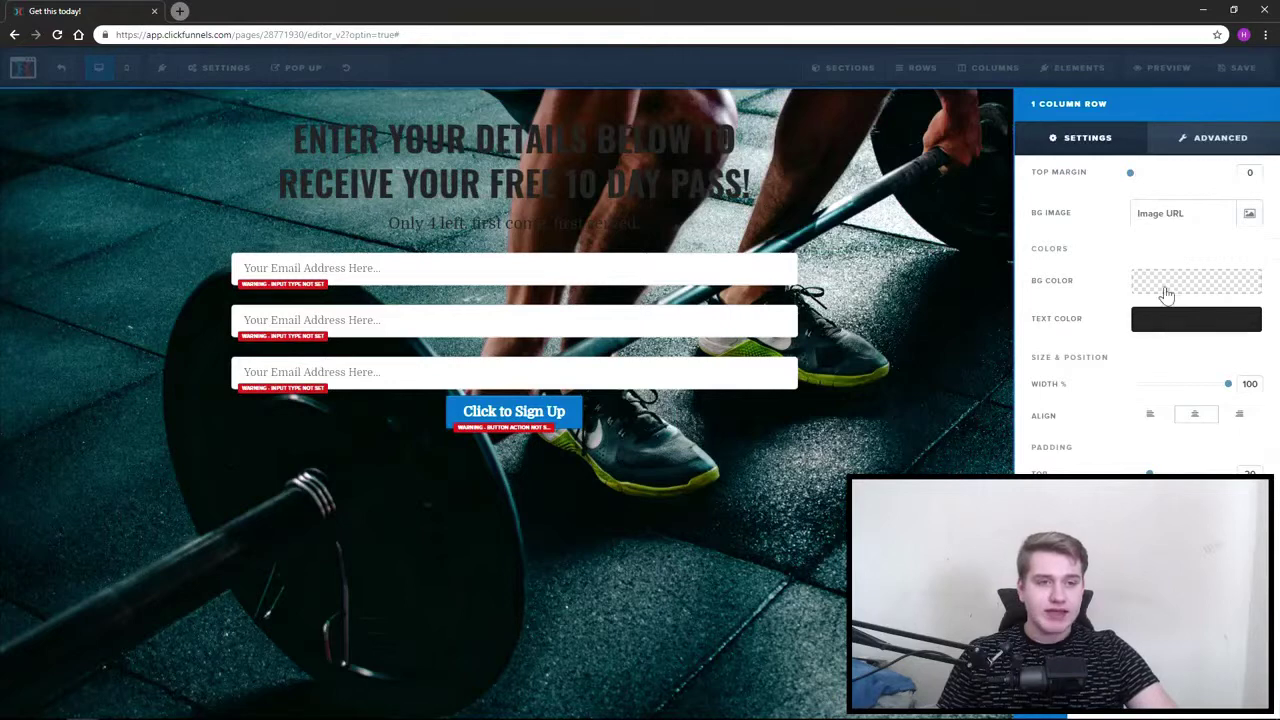
click(1166, 292)
drag(1220, 424, 1238, 423)
Round the row's corners to 10px and raise its top margin to 100.
click(1212, 137)
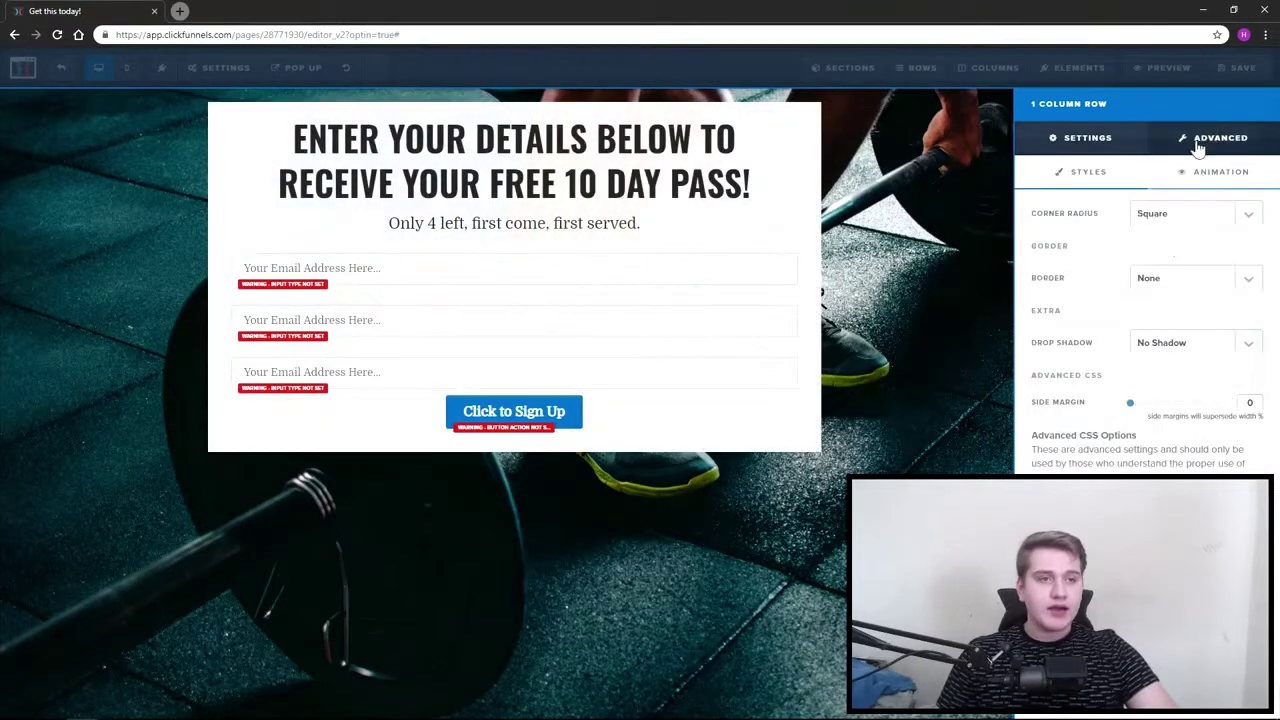
click(1183, 213)
click(1160, 250)
click(1164, 211)
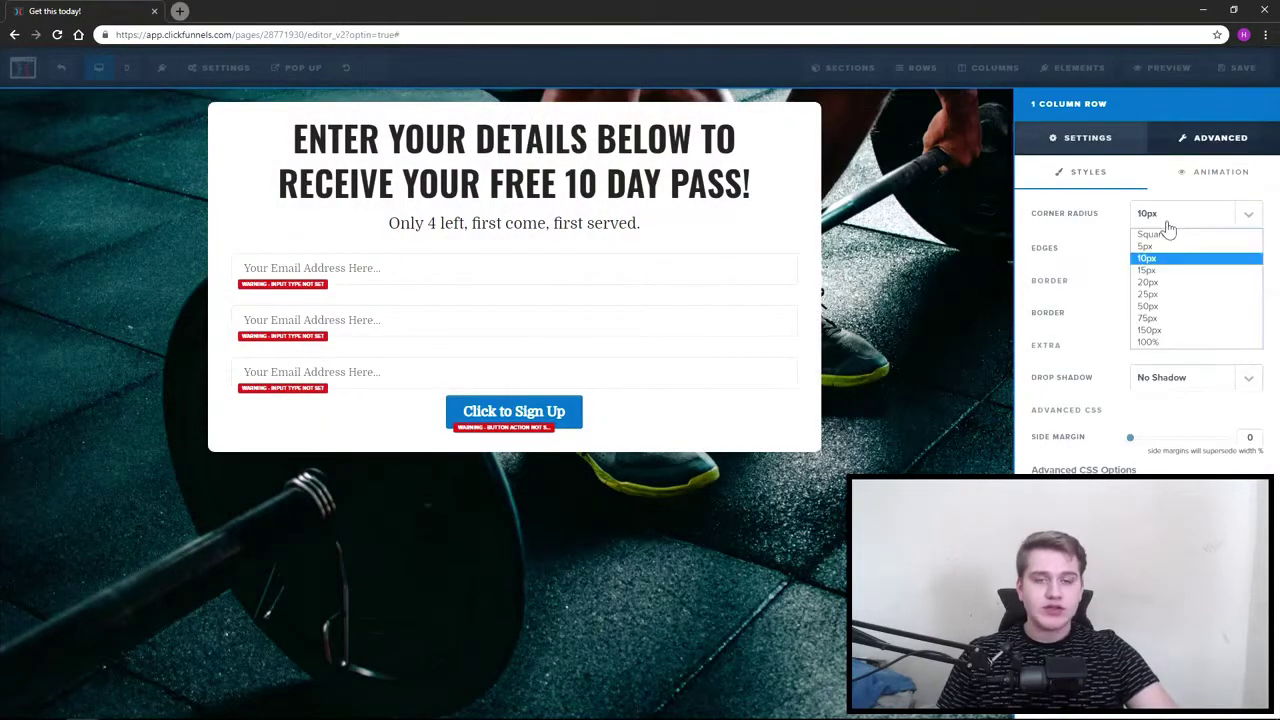
click(1168, 220)
click(1088, 140)
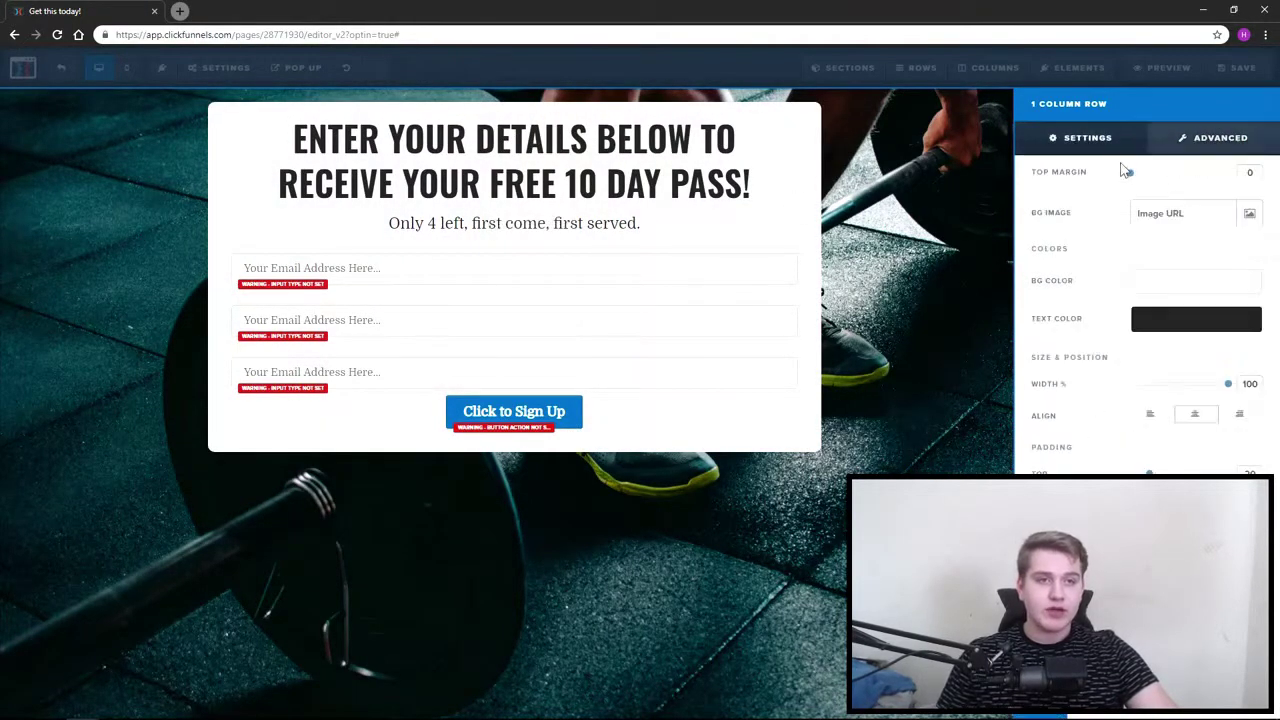
drag(1131, 178, 1192, 178)
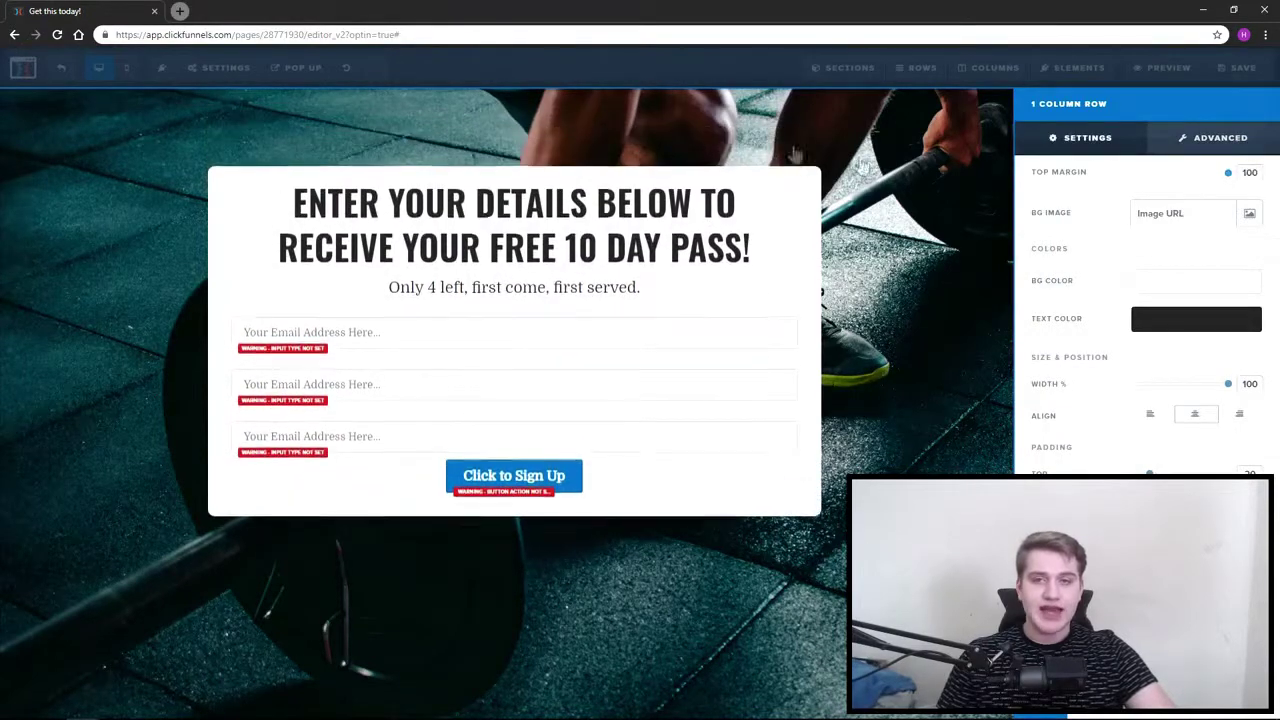
click(915, 295)
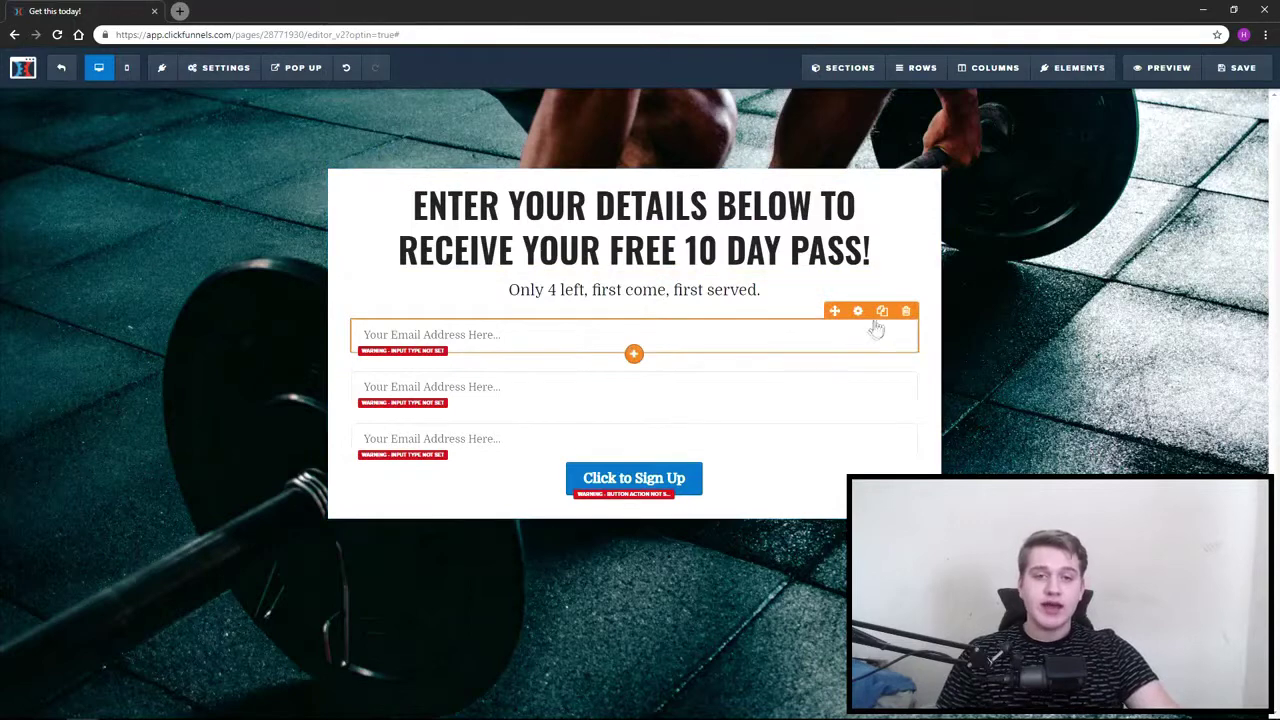
Remove the extra duplicate field and make the first a Full Name field, 'Enter Full Name Here...'.
click(881, 311)
click(906, 362)
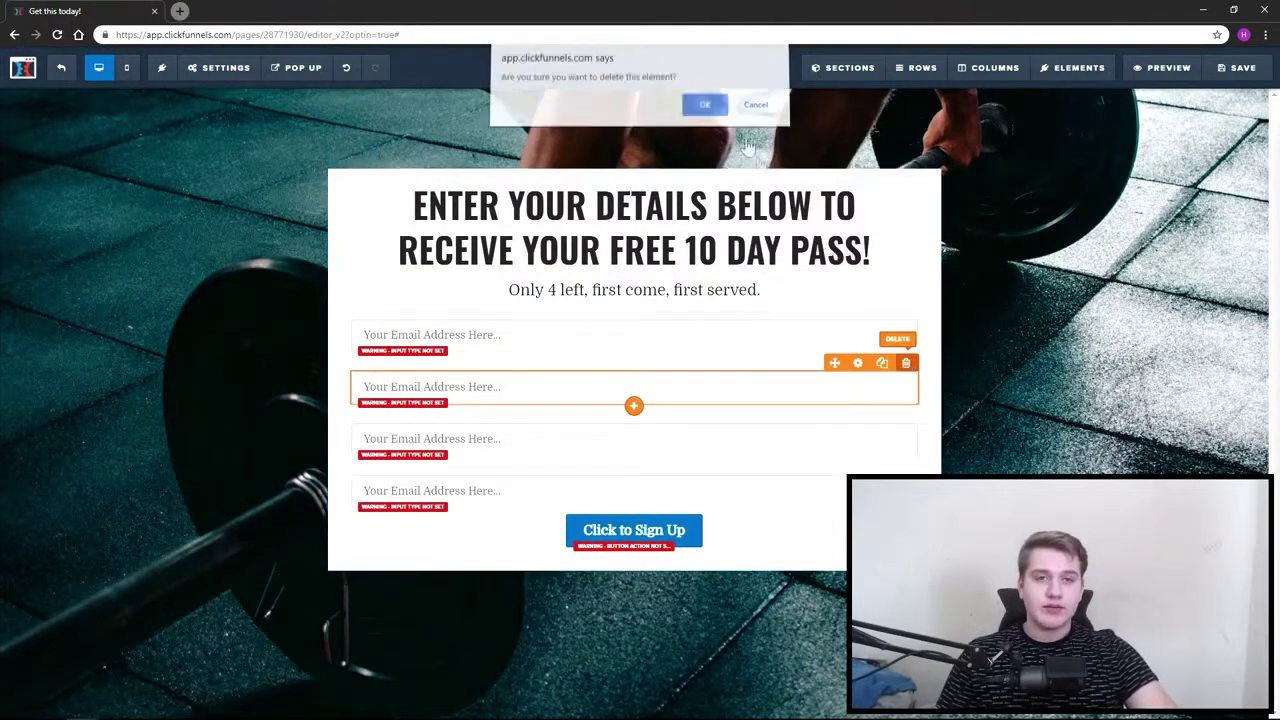
click(705, 105)
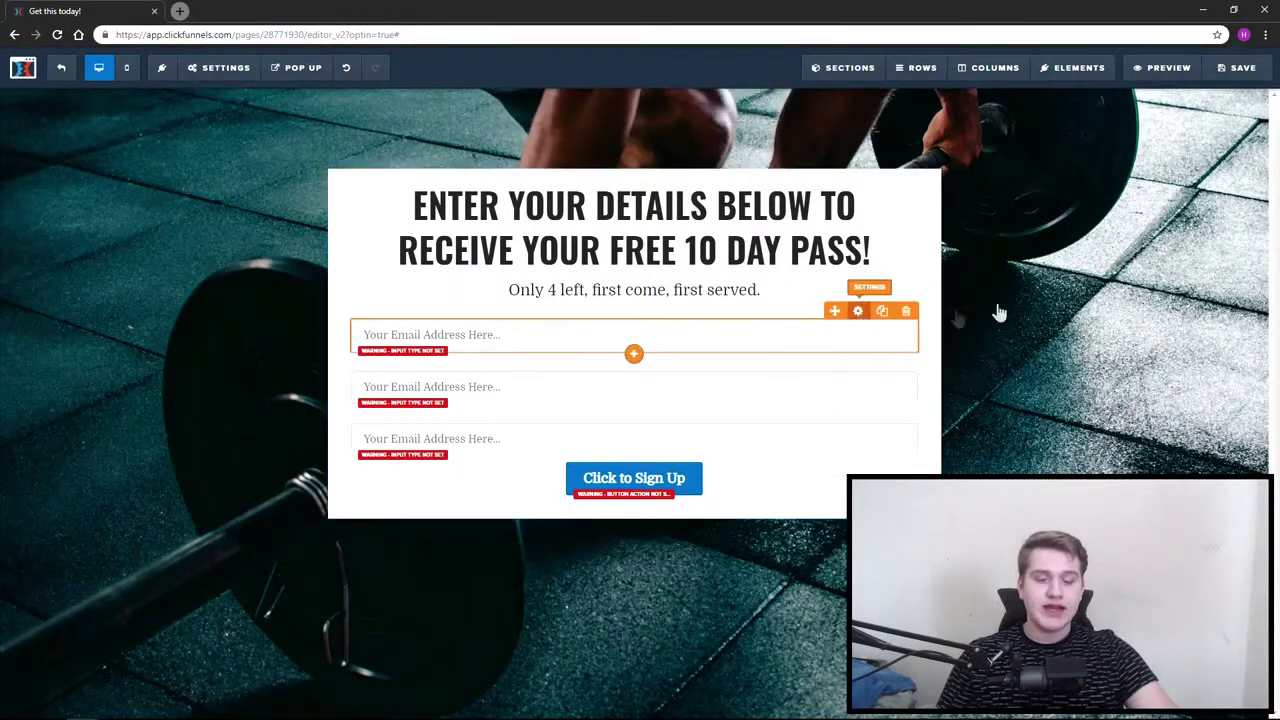
click(1175, 213)
click(1185, 247)
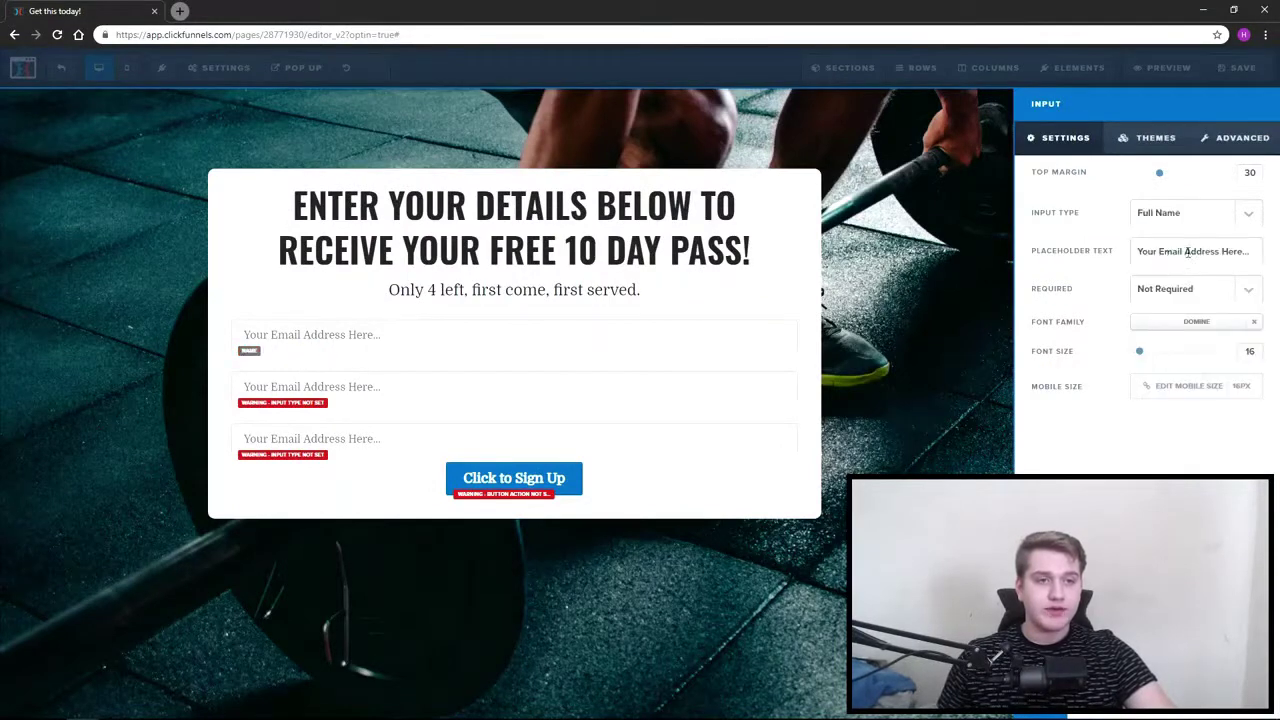
triple_click(1187, 251)
text(Full Nae)
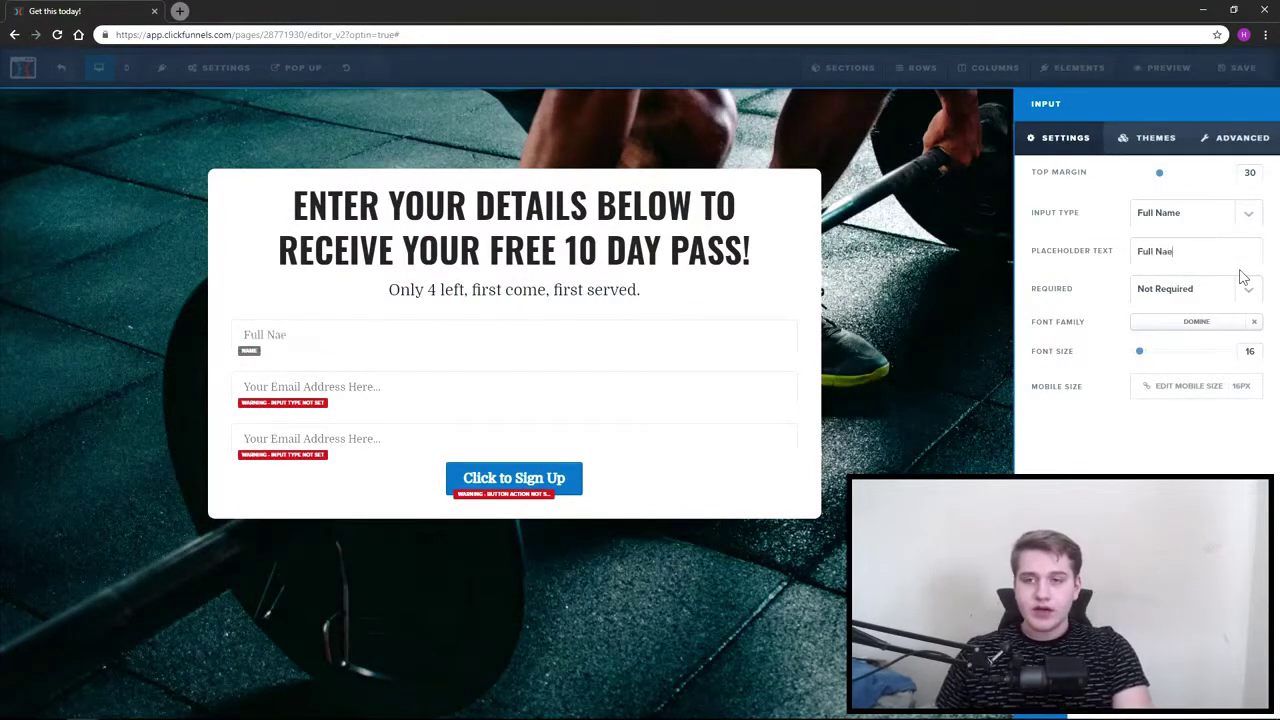
text(nE)
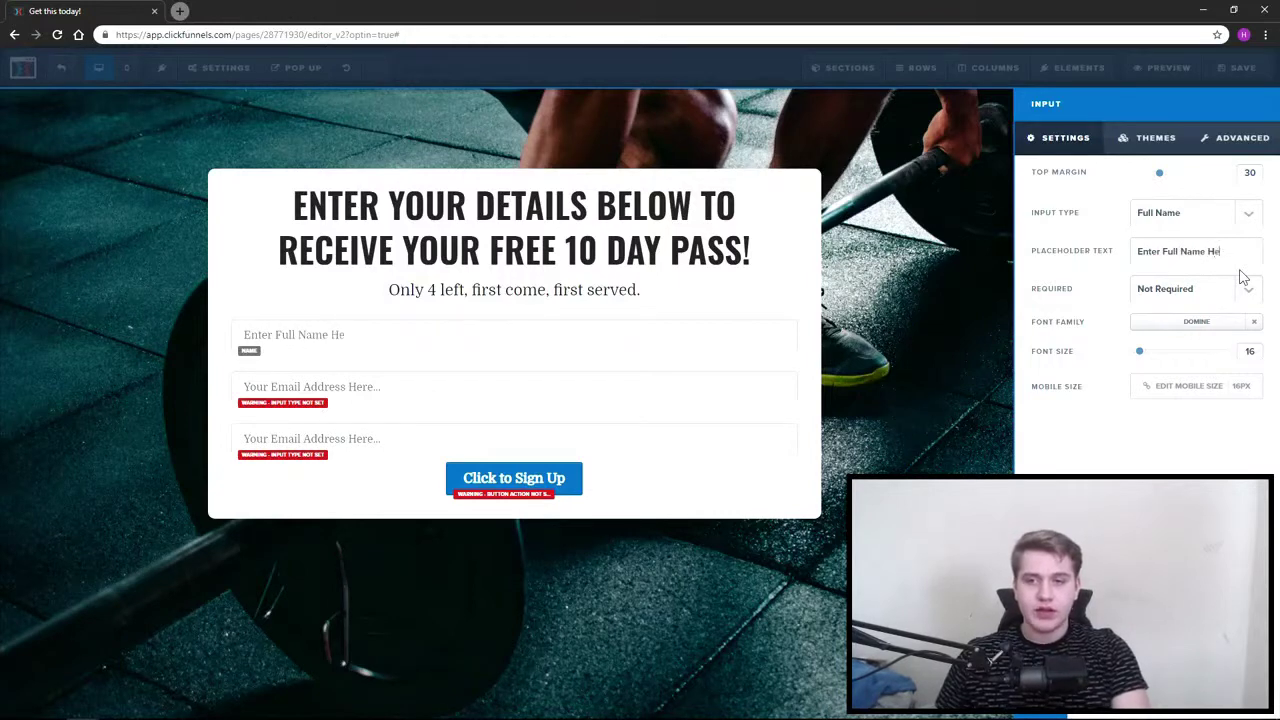
Make the name field required and set its font to Oswald.
click(1172, 290)
click(1190, 318)
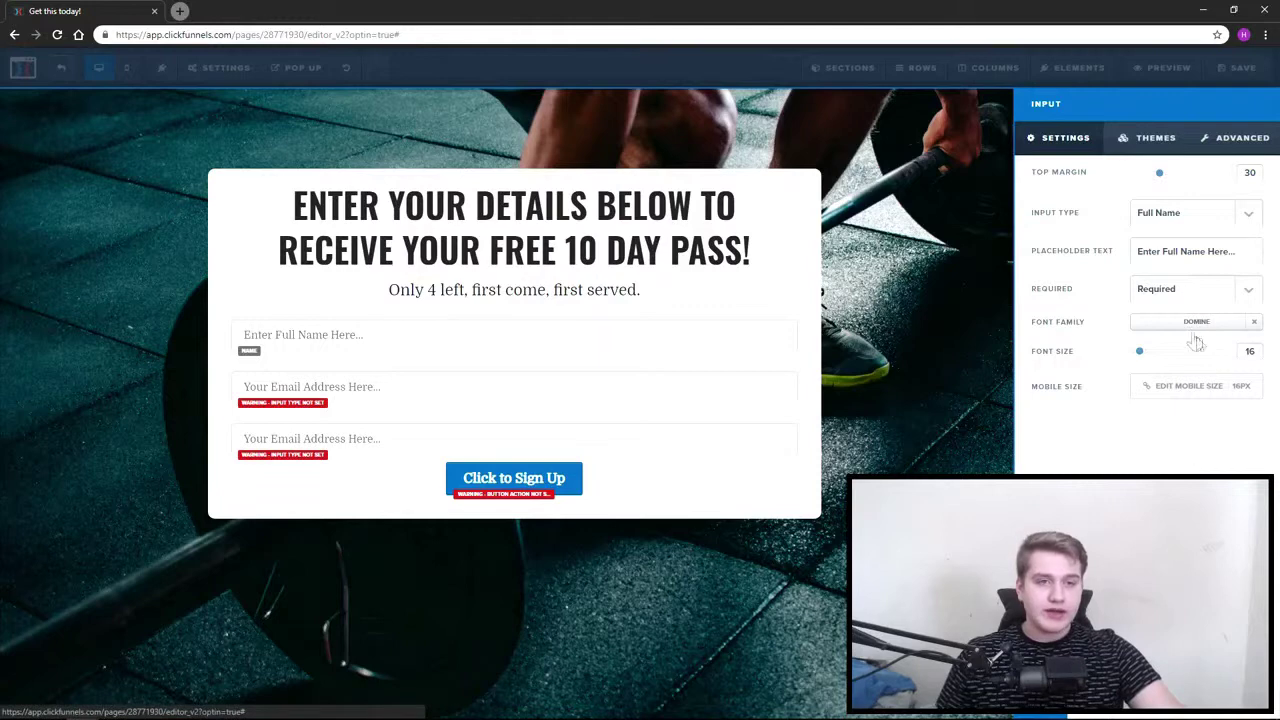
click(1196, 324)
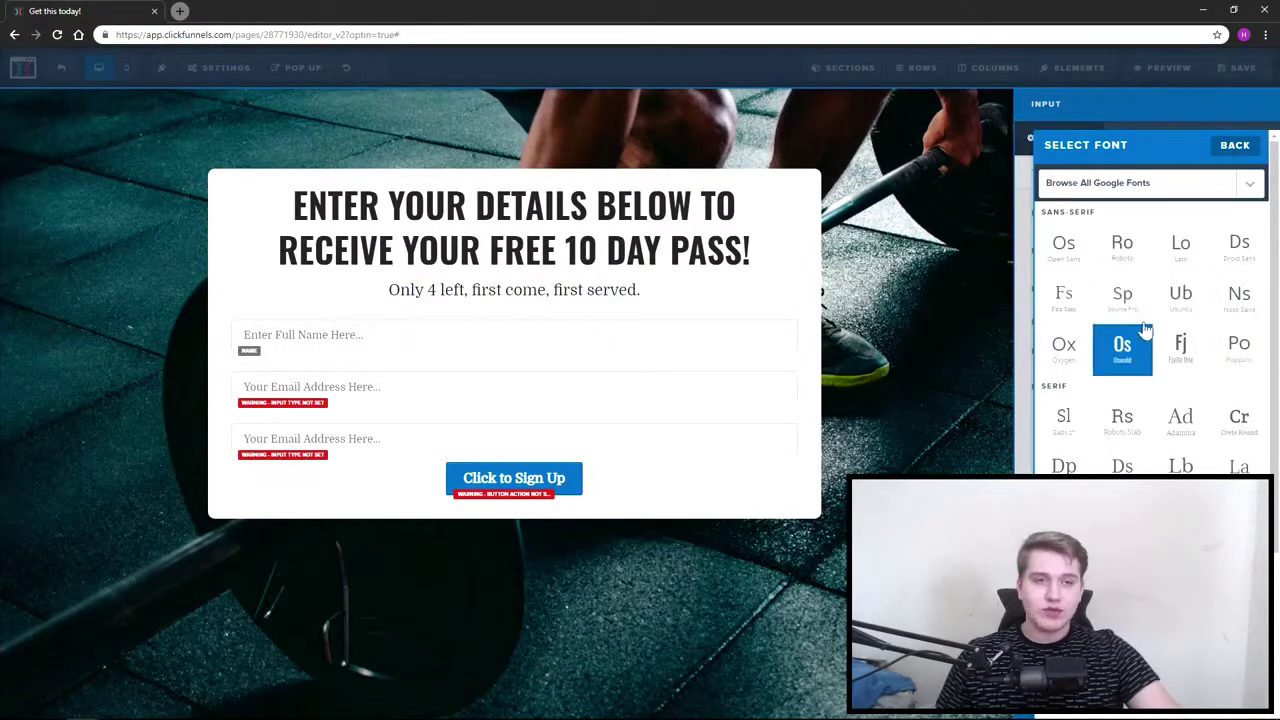
click(1122, 296)
click(1165, 290)
click(1185, 318)
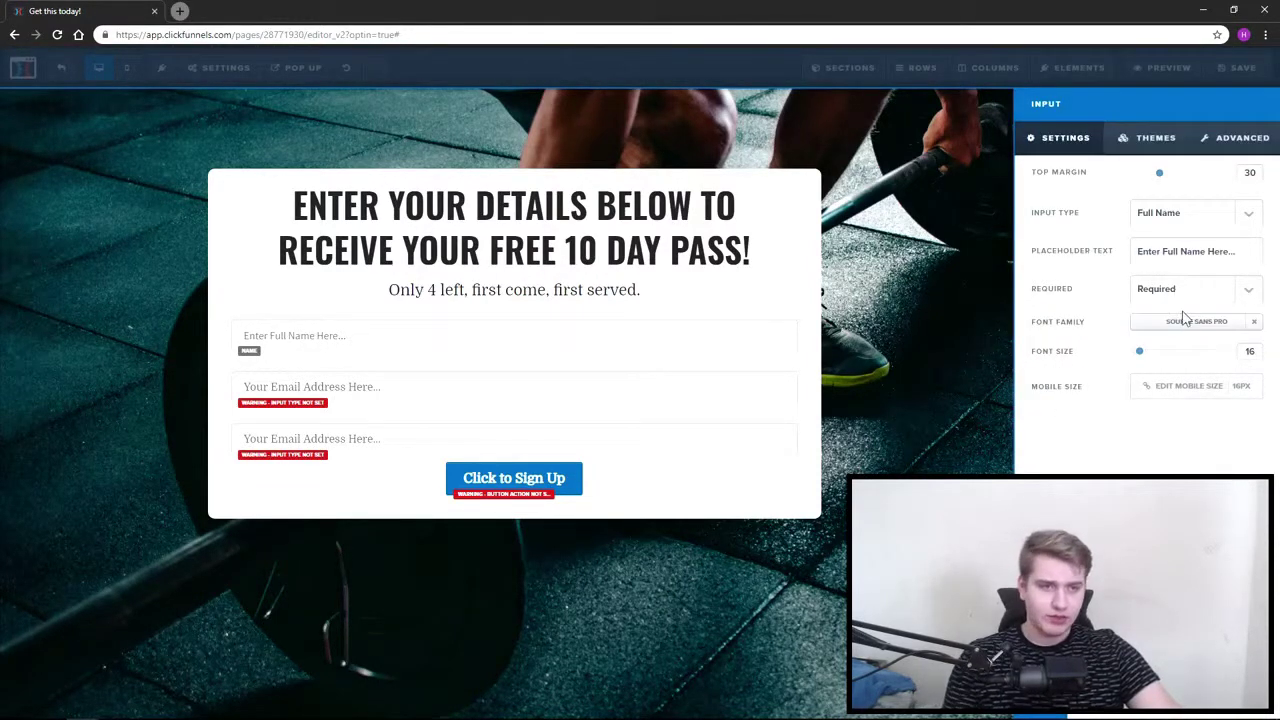
click(1178, 324)
click(1121, 346)
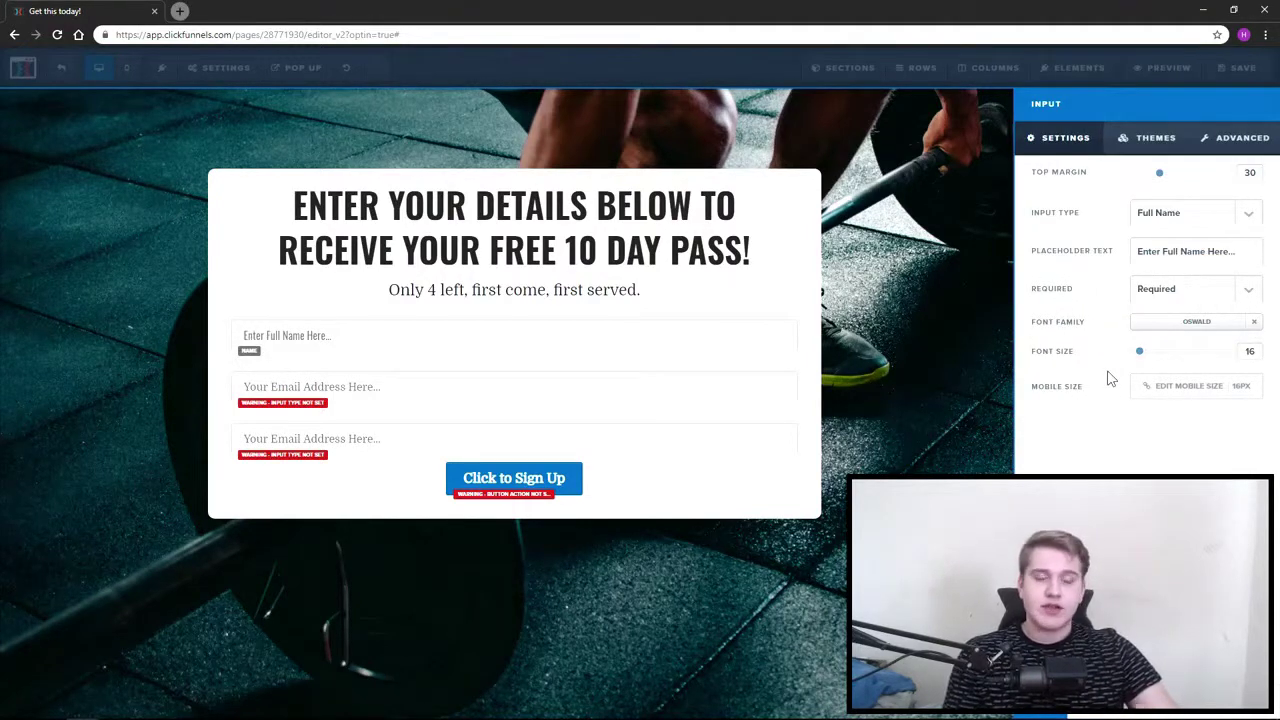
click(1208, 324)
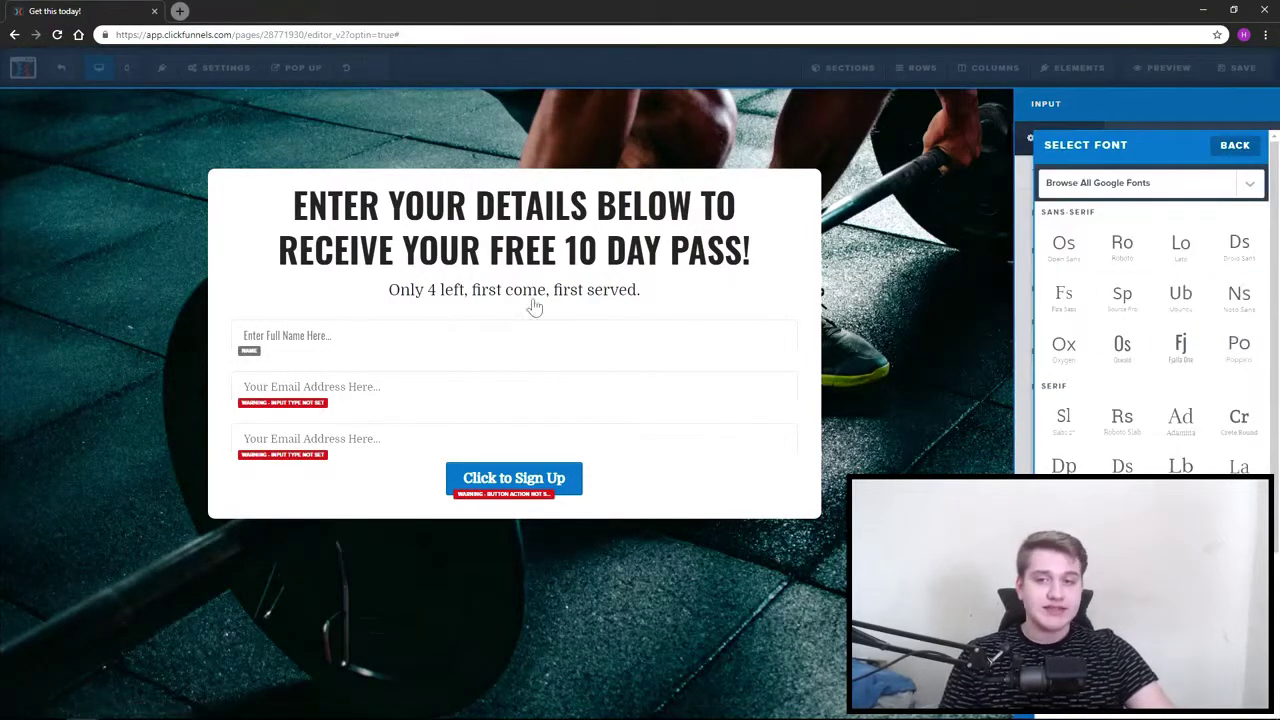
click(496, 380)
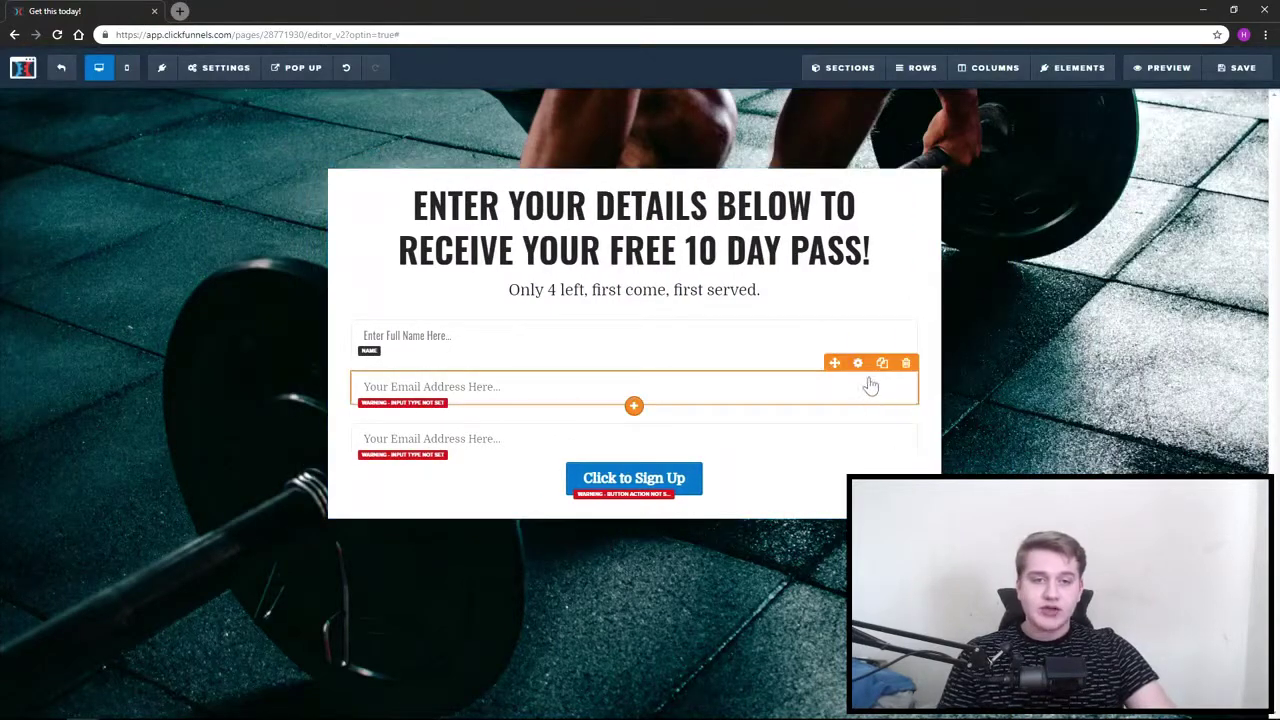
Make the second field an Email Address field in the Oswald font.
click(858, 364)
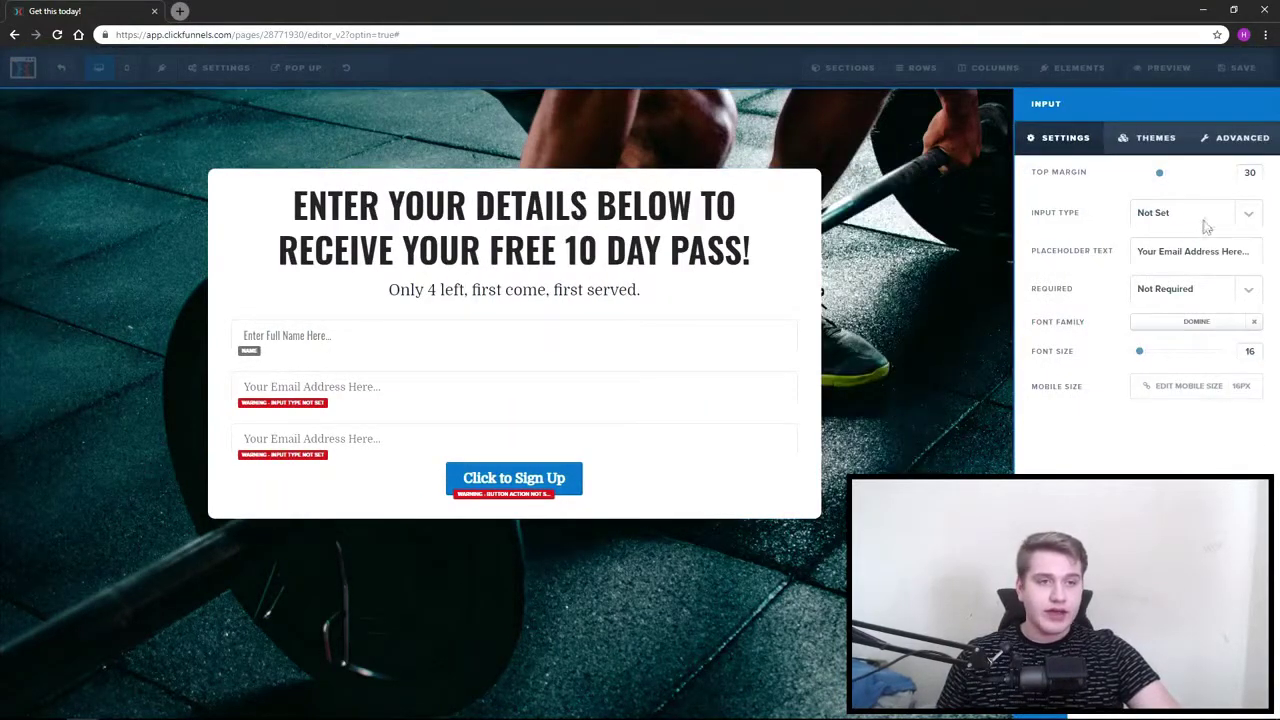
click(1206, 227)
click(1195, 277)
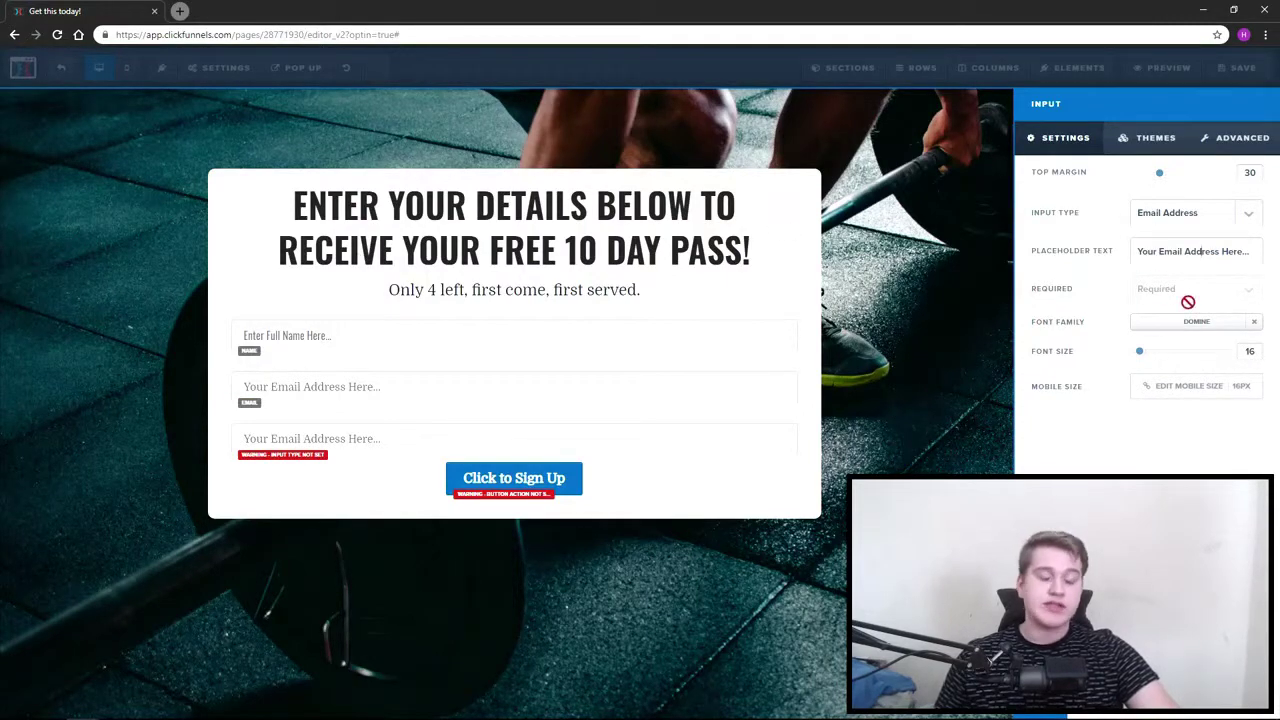
click(1209, 328)
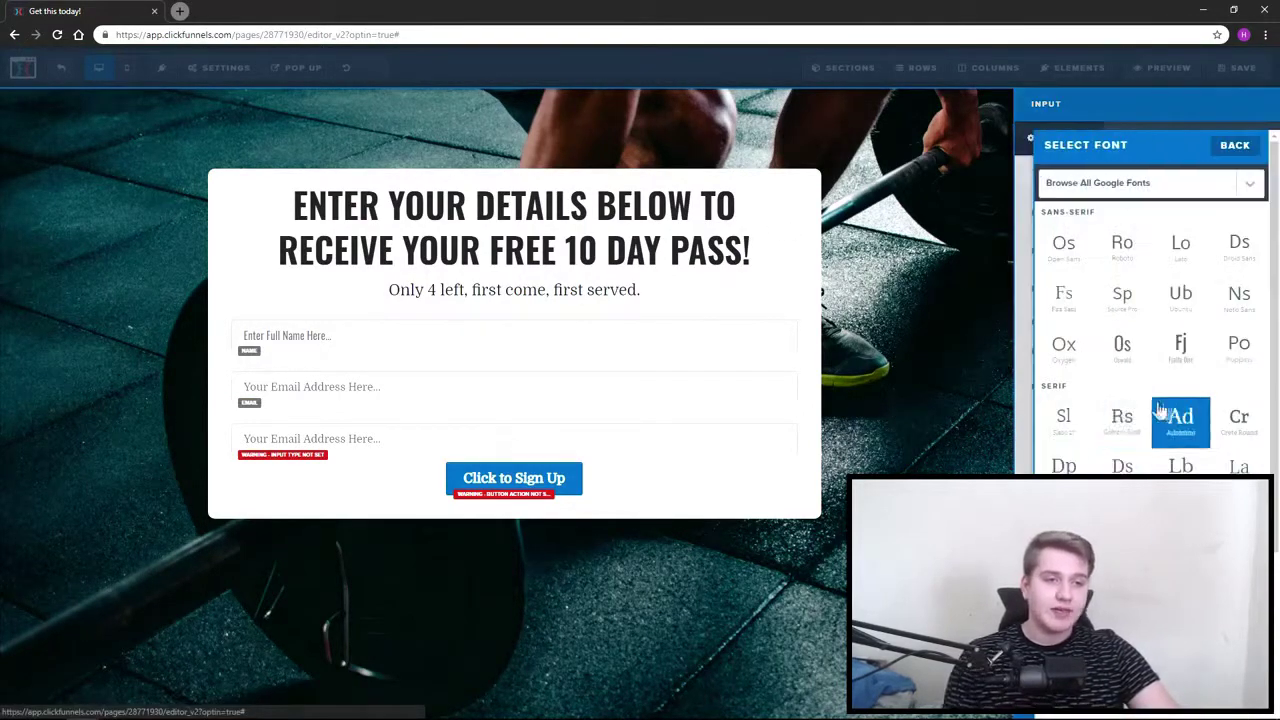
click(1128, 358)
Make the third field a required Phone Number field, 'Enter Phone Number Here...', in Oswald.
click(857, 419)
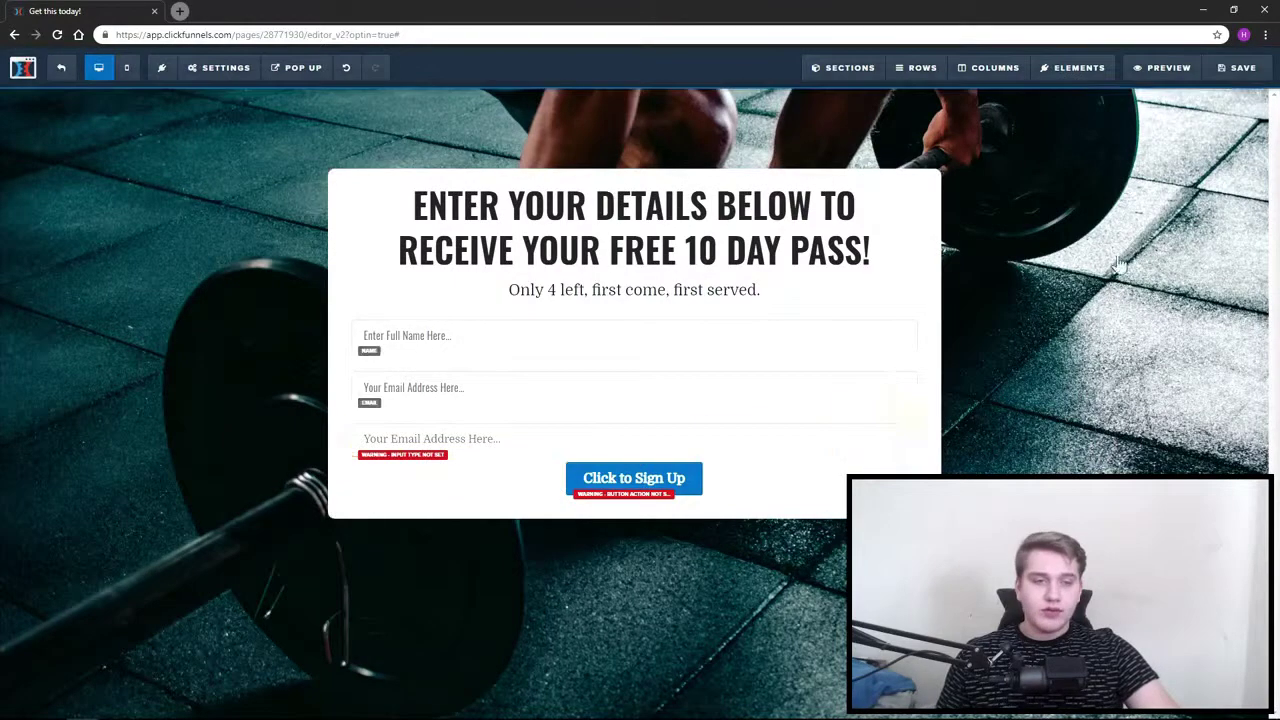
click(1178, 214)
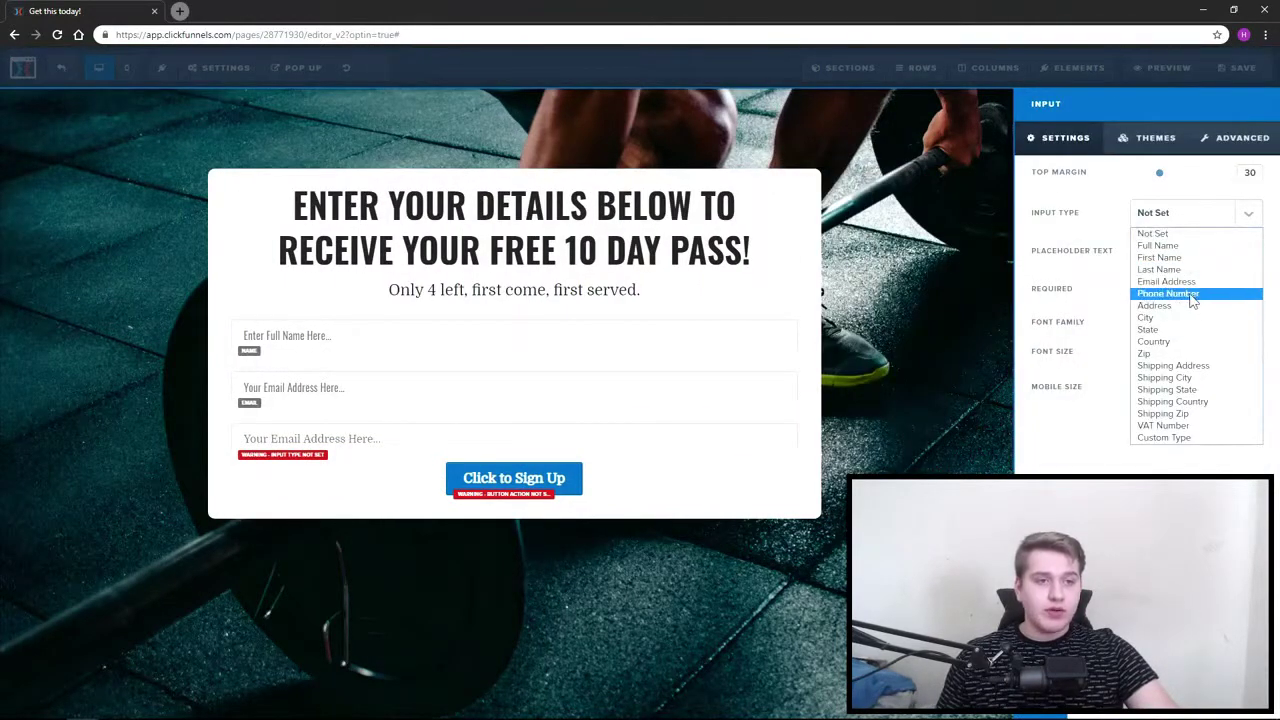
click(1190, 290)
triple_click(1185, 256)
text(Enter Phone Number Here...)
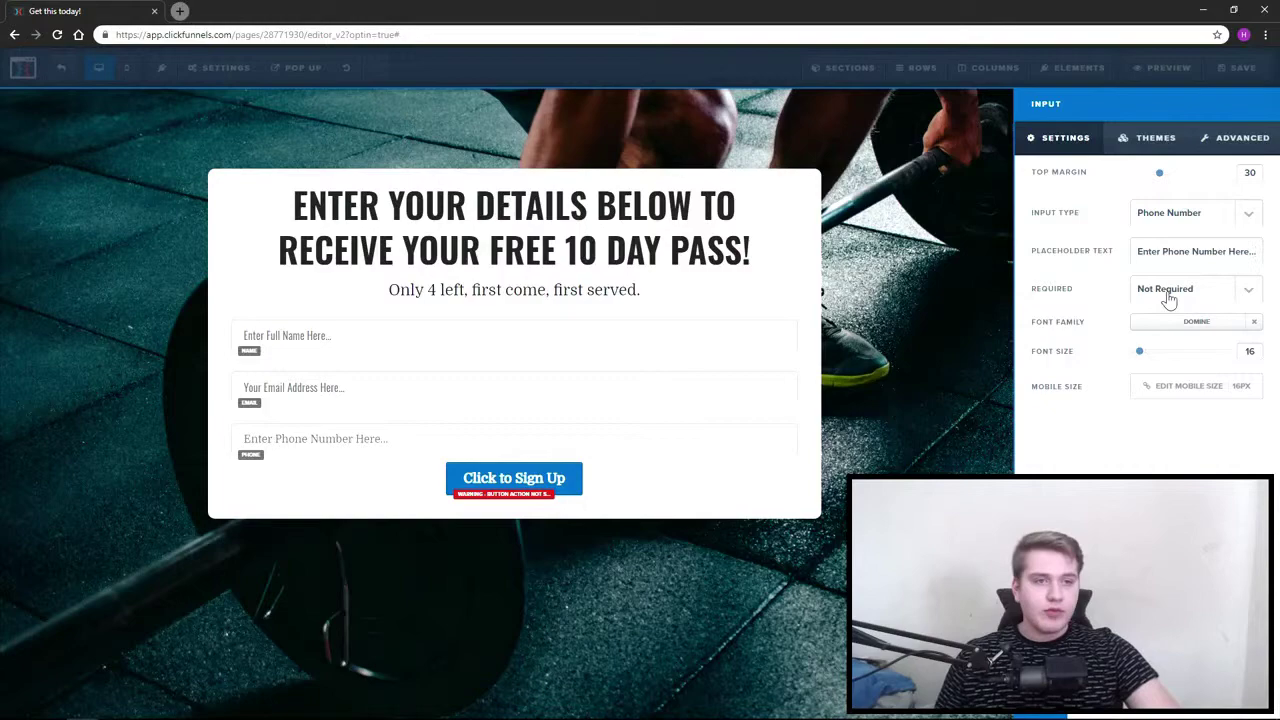
click(1168, 295)
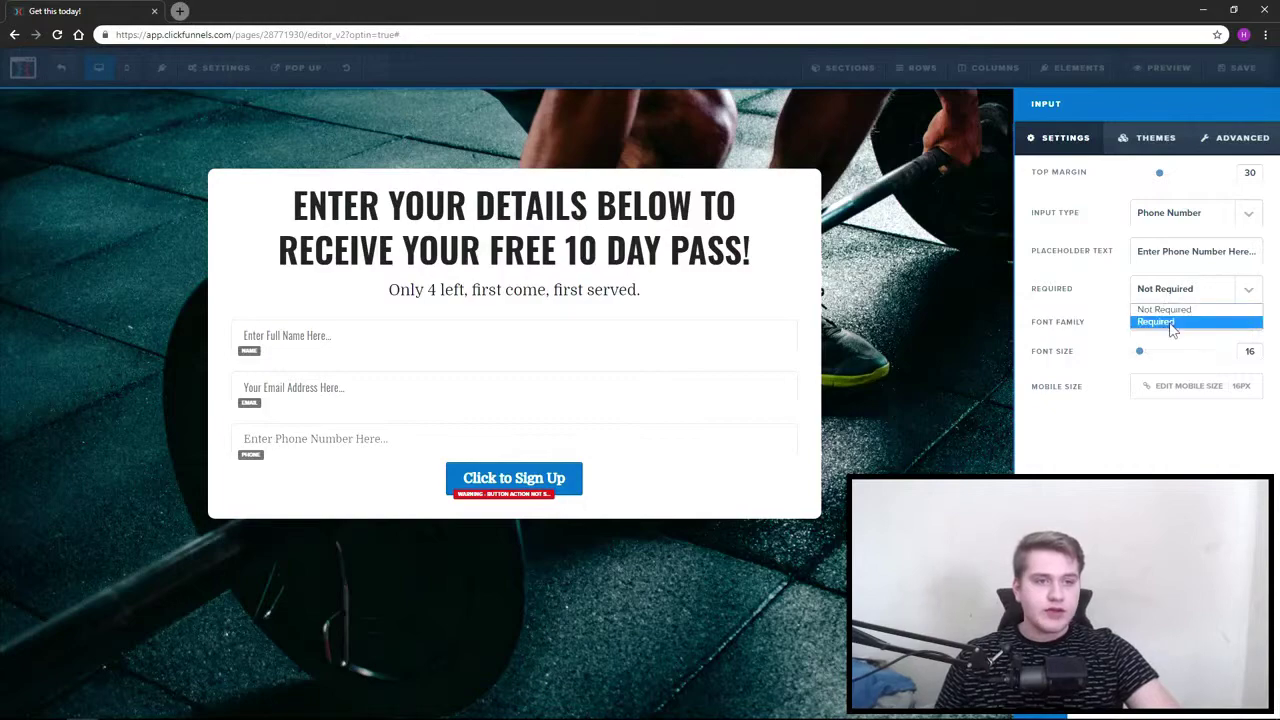
click(1160, 322)
click(1178, 321)
click(1118, 361)
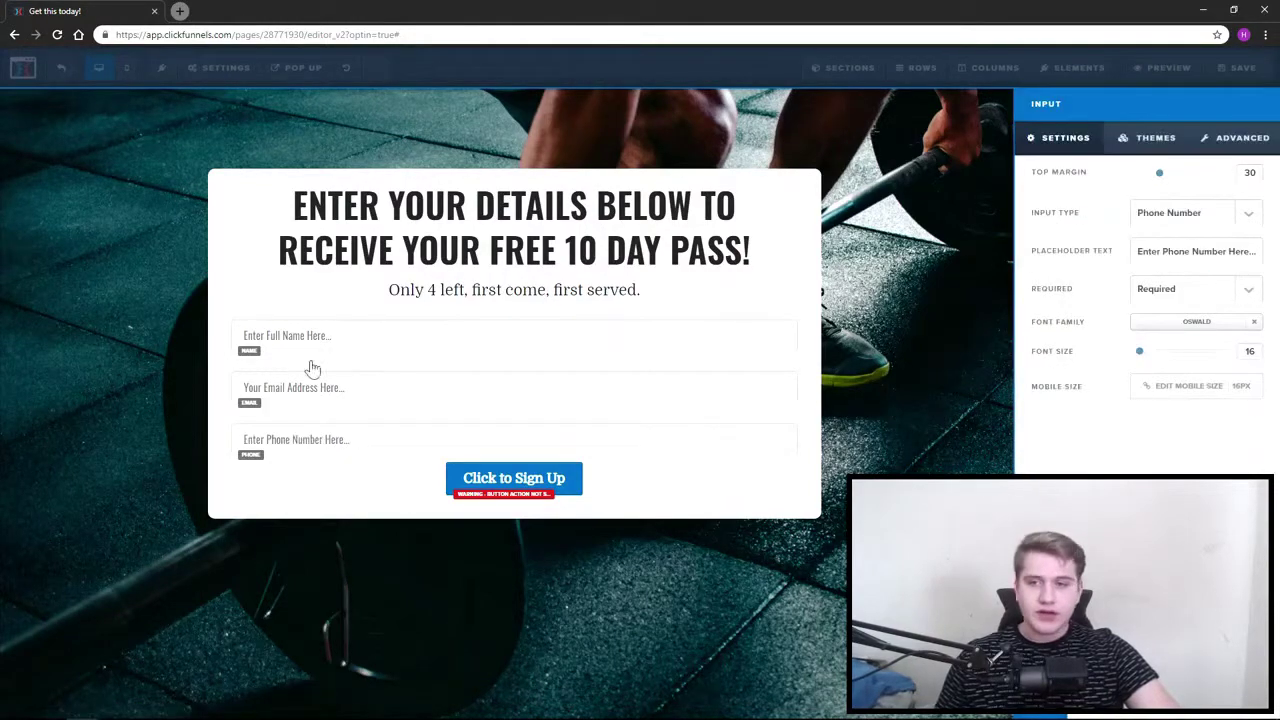
click(311, 366)
click(858, 363)
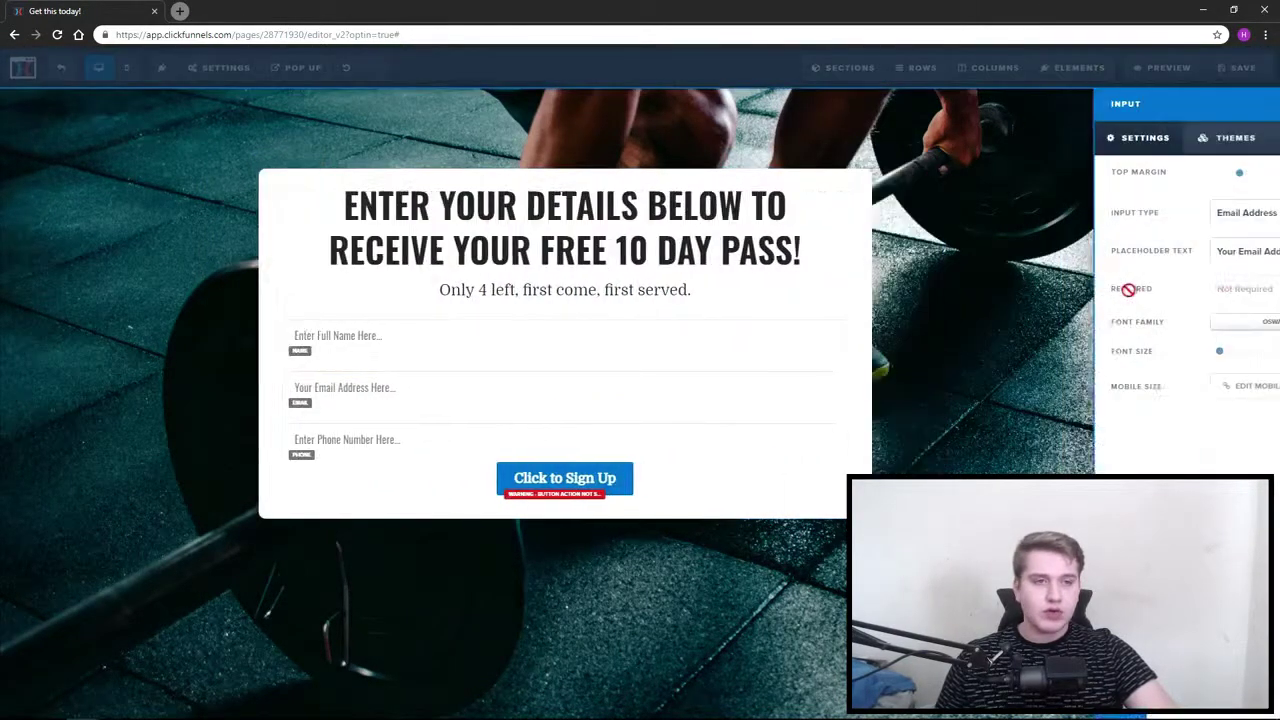
Reword the email placeholder to 'Enter Email Address Here...' and make the sign-up button submit the form.
text(Enter)
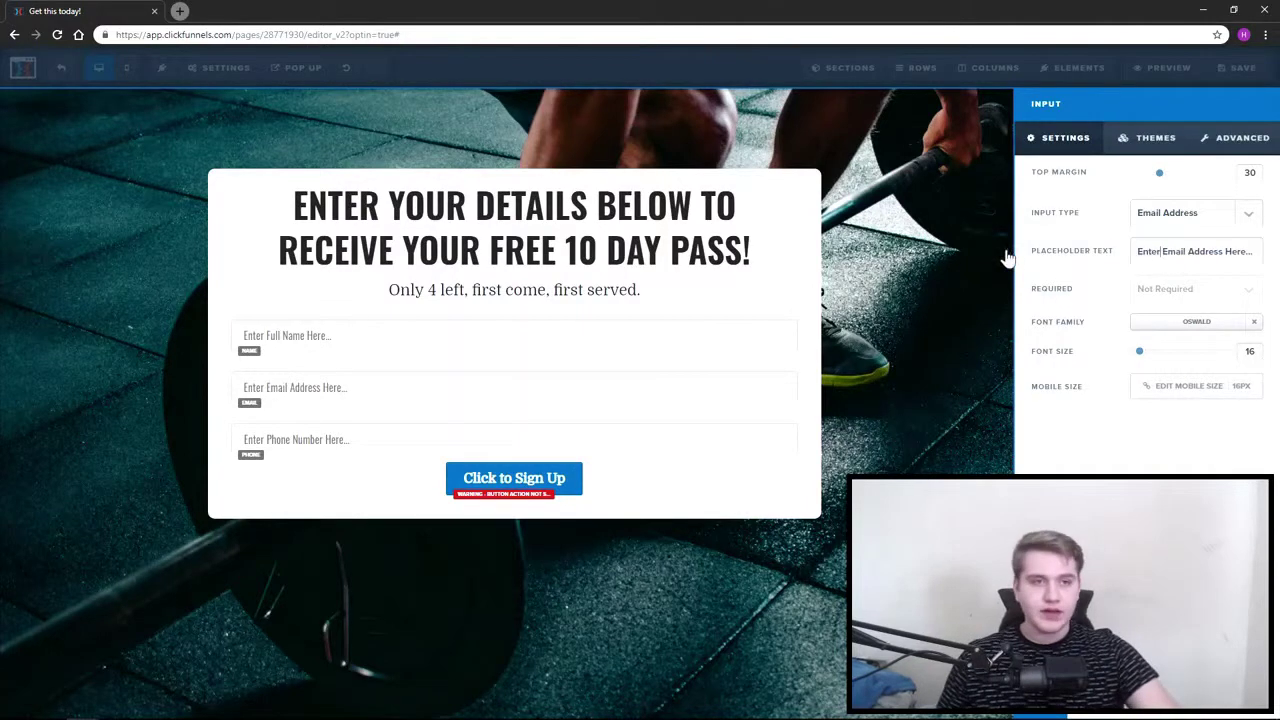
click(1008, 255)
mouse_move(634, 493)
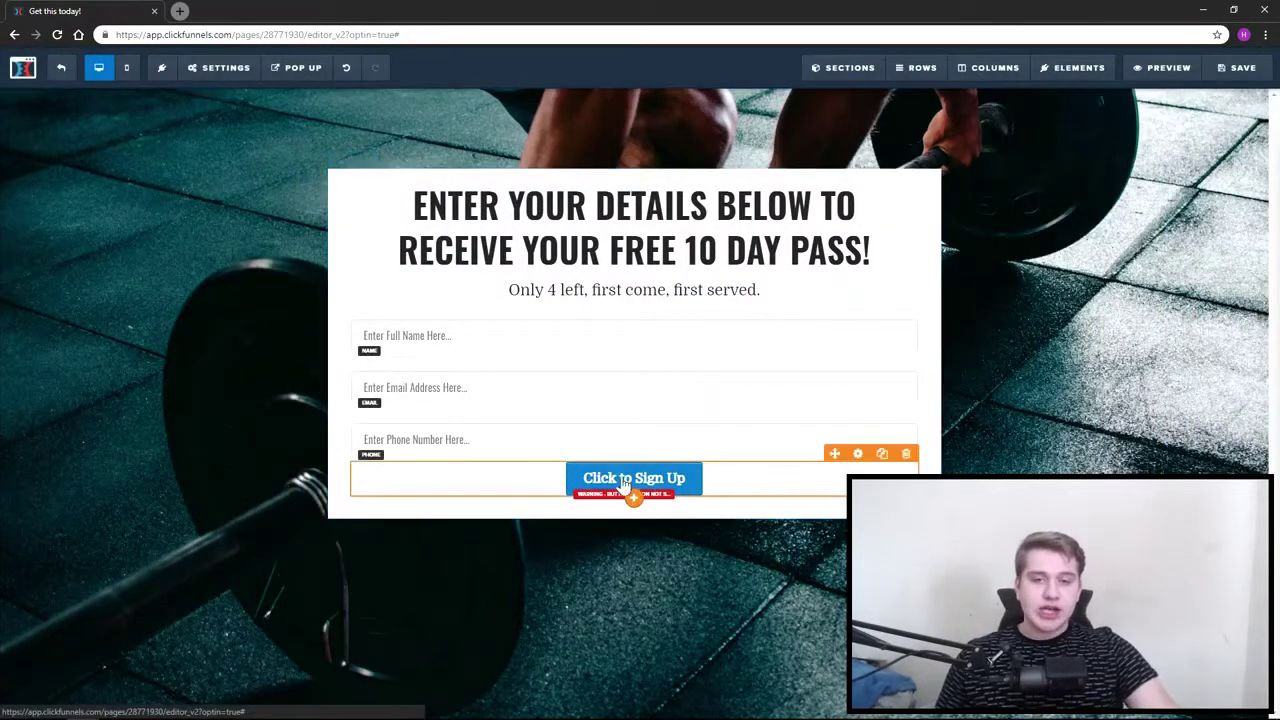
click(857, 453)
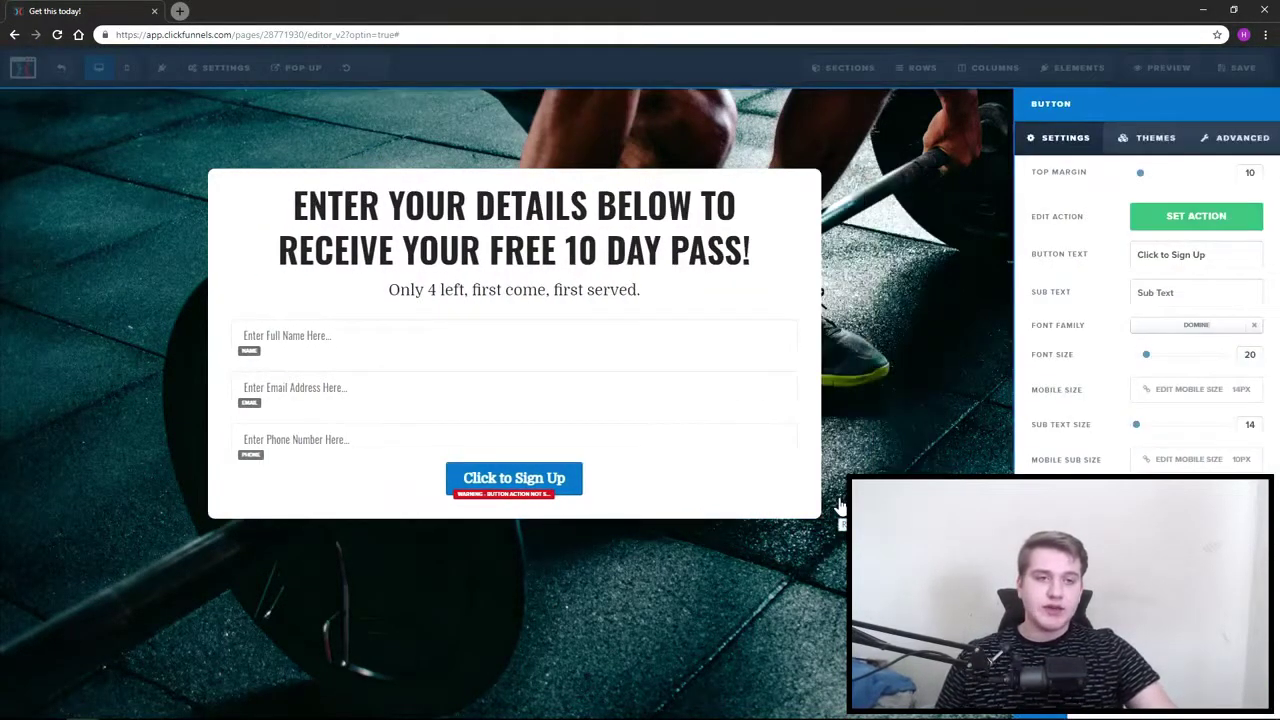
click(1191, 228)
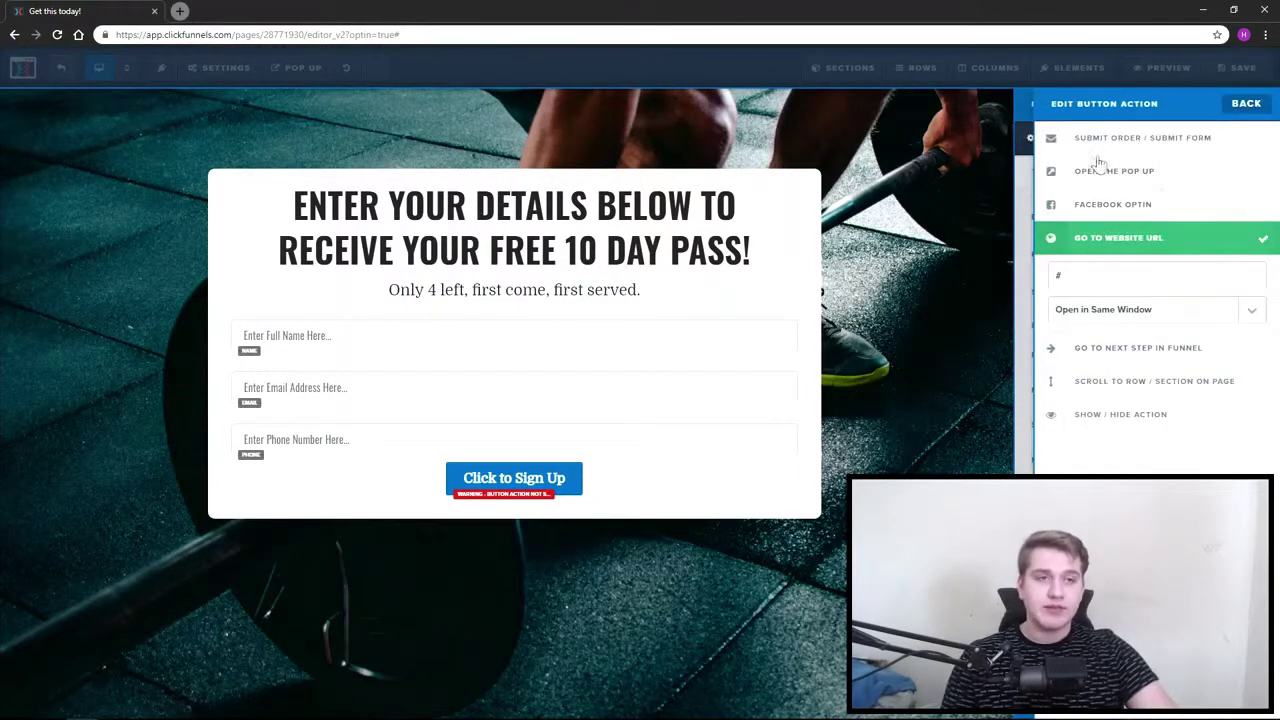
click(1141, 139)
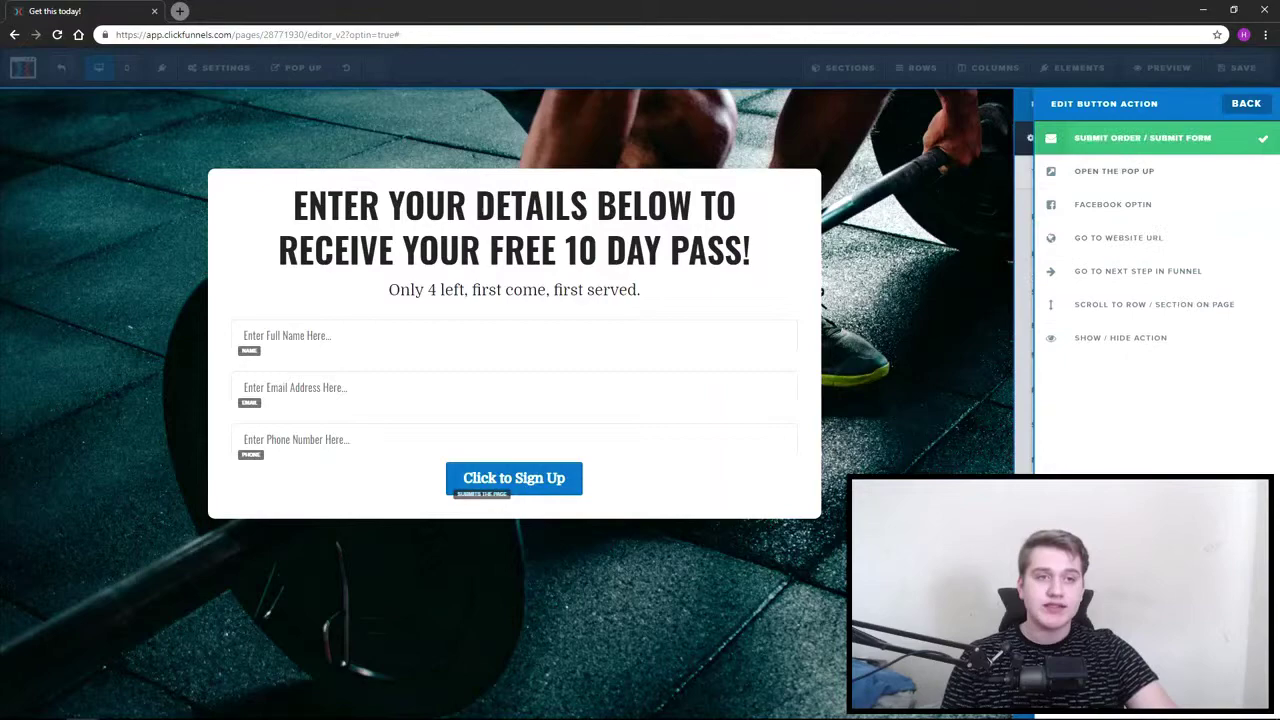
click(848, 272)
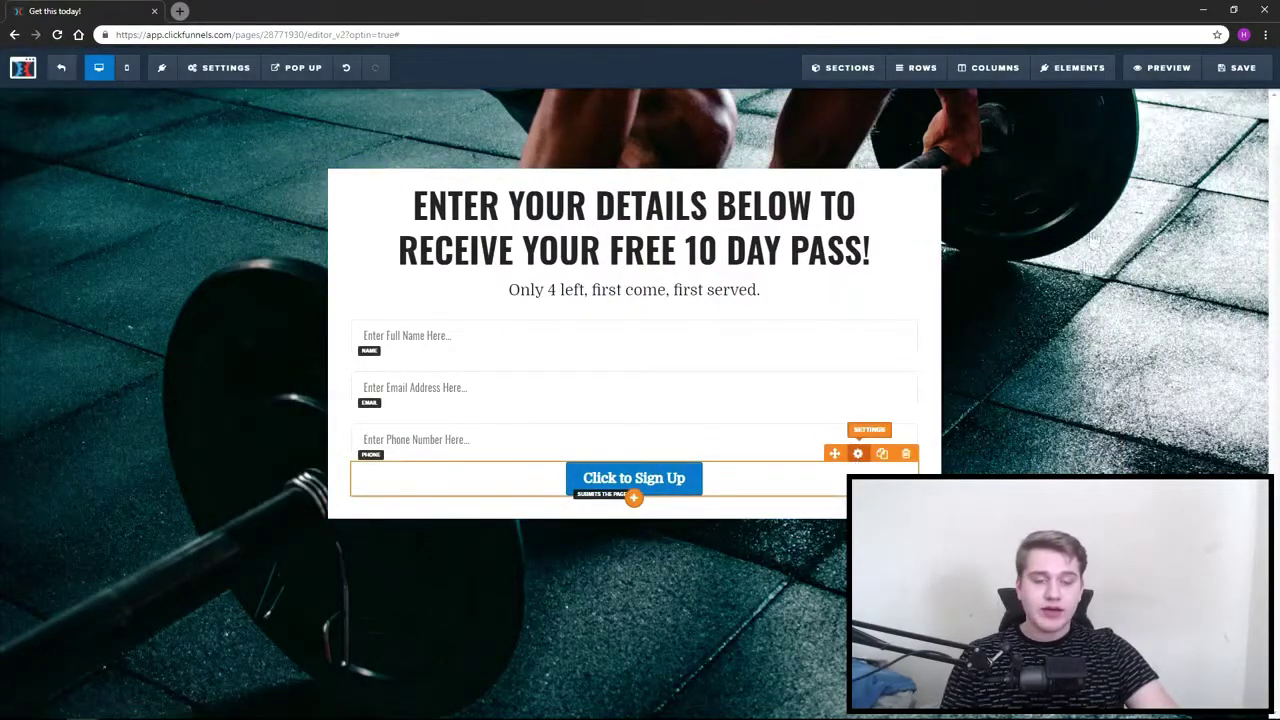
Increase the top margin above the Click to Sign Up button.
click(858, 454)
mouse_move(1141, 178)
mouse_down()
mouse_move(1160, 177)
mouse_move(1145, 178)
mouse_up()
click(920, 235)
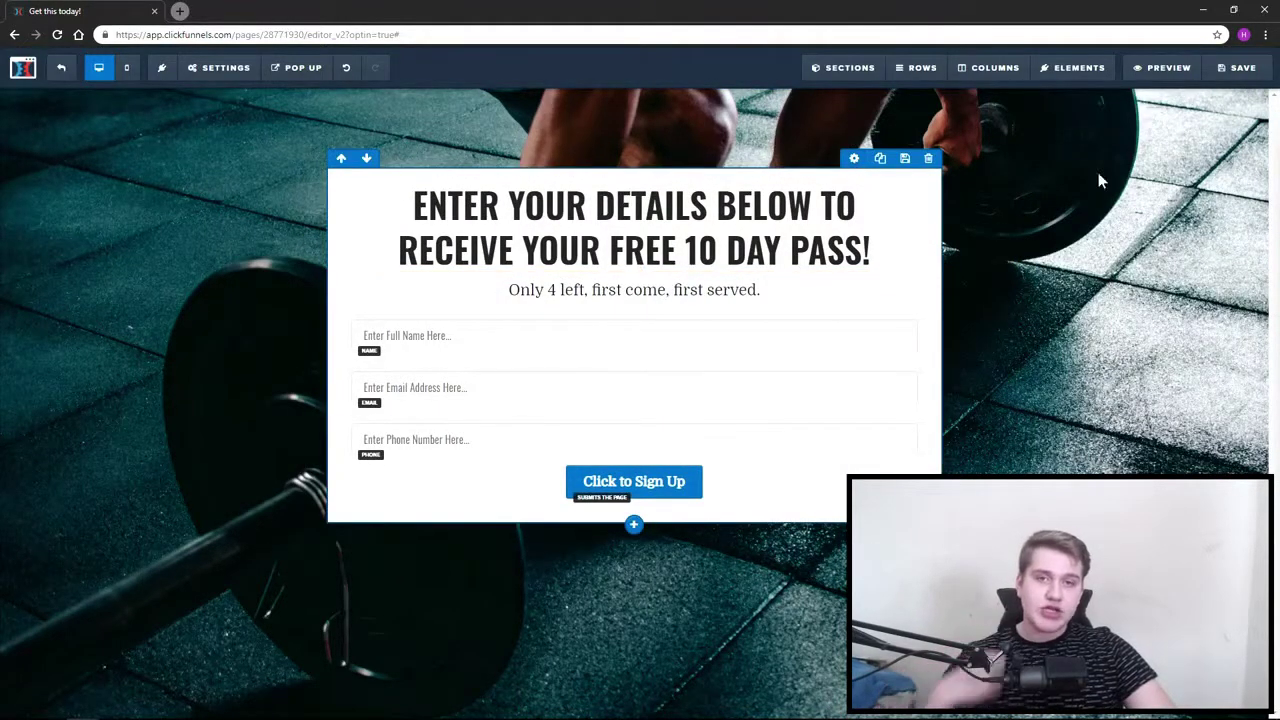
Change the opt-in form row's top margin from 100 to 70 so the box sits higher.
click(854, 159)
drag(1150, 473, 1169, 505)
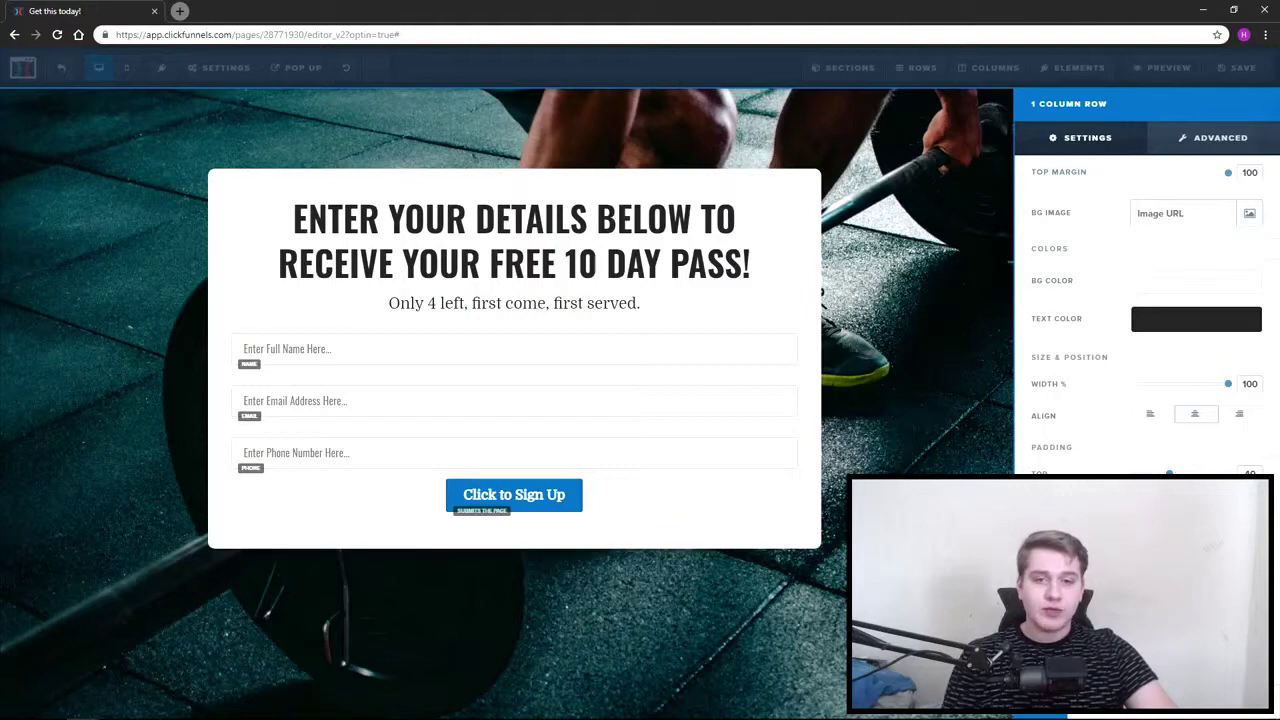
click(1040, 702)
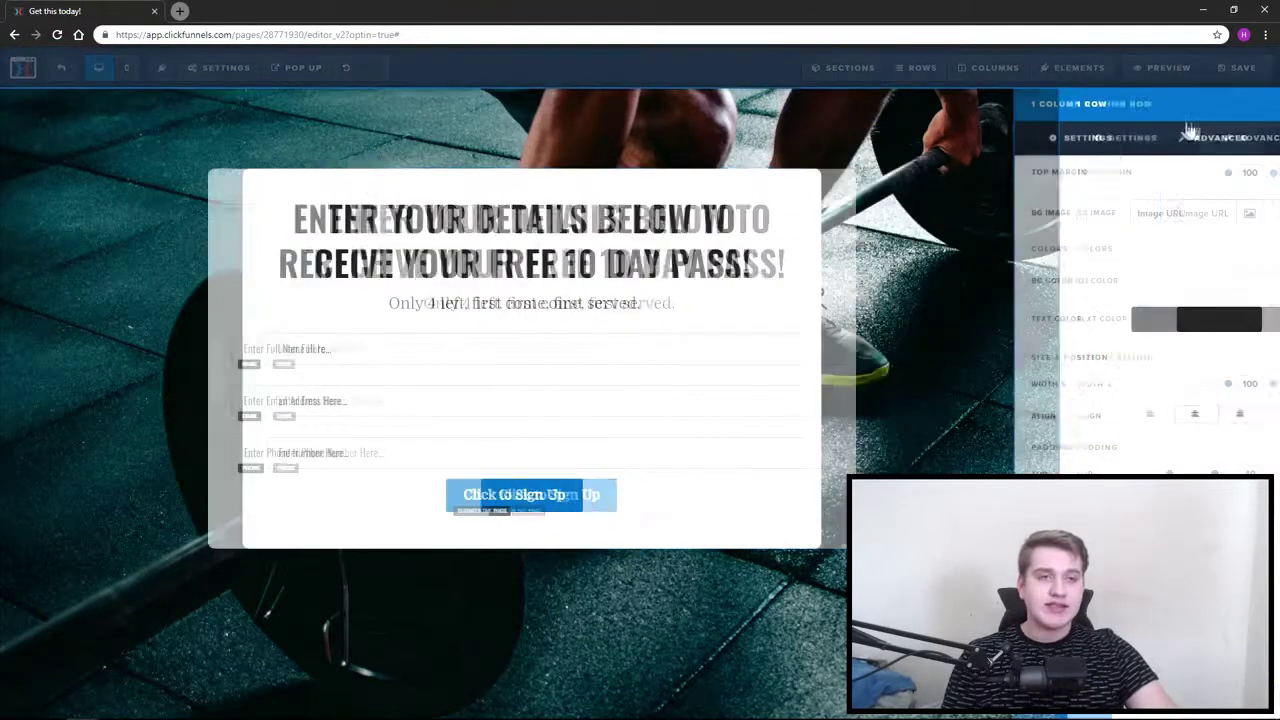
drag(1226, 177, 1197, 179)
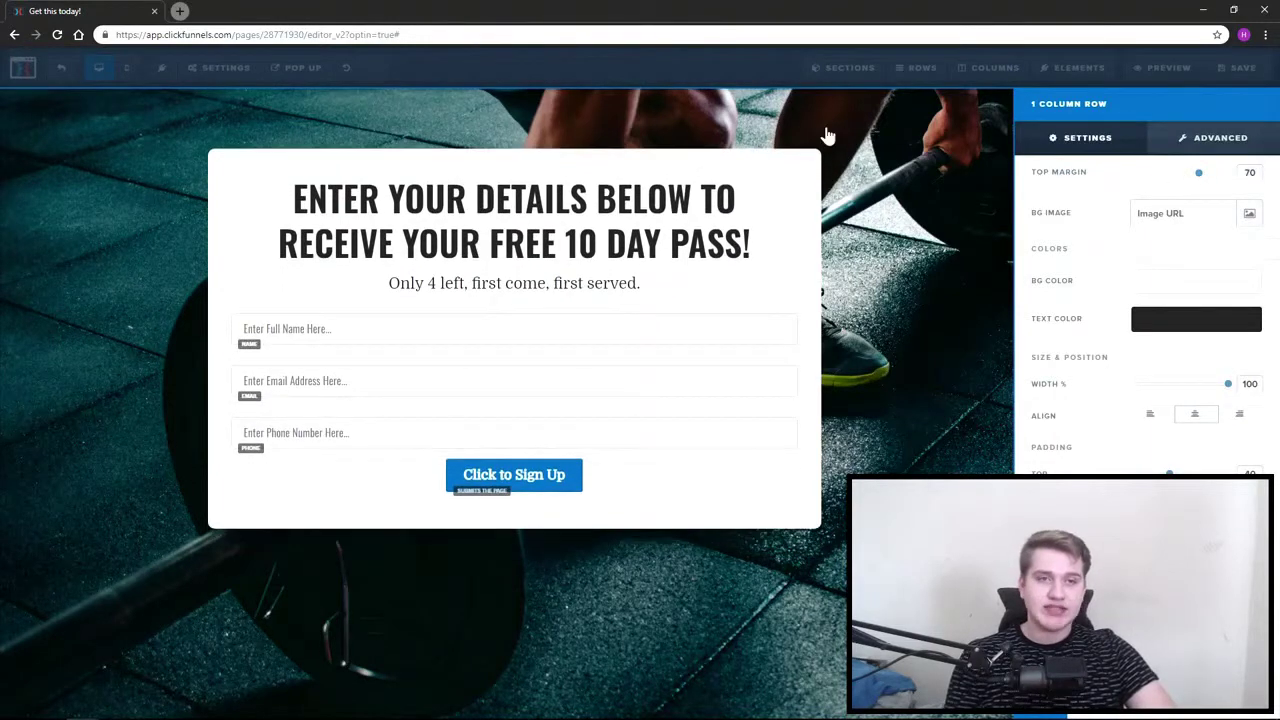
click(826, 134)
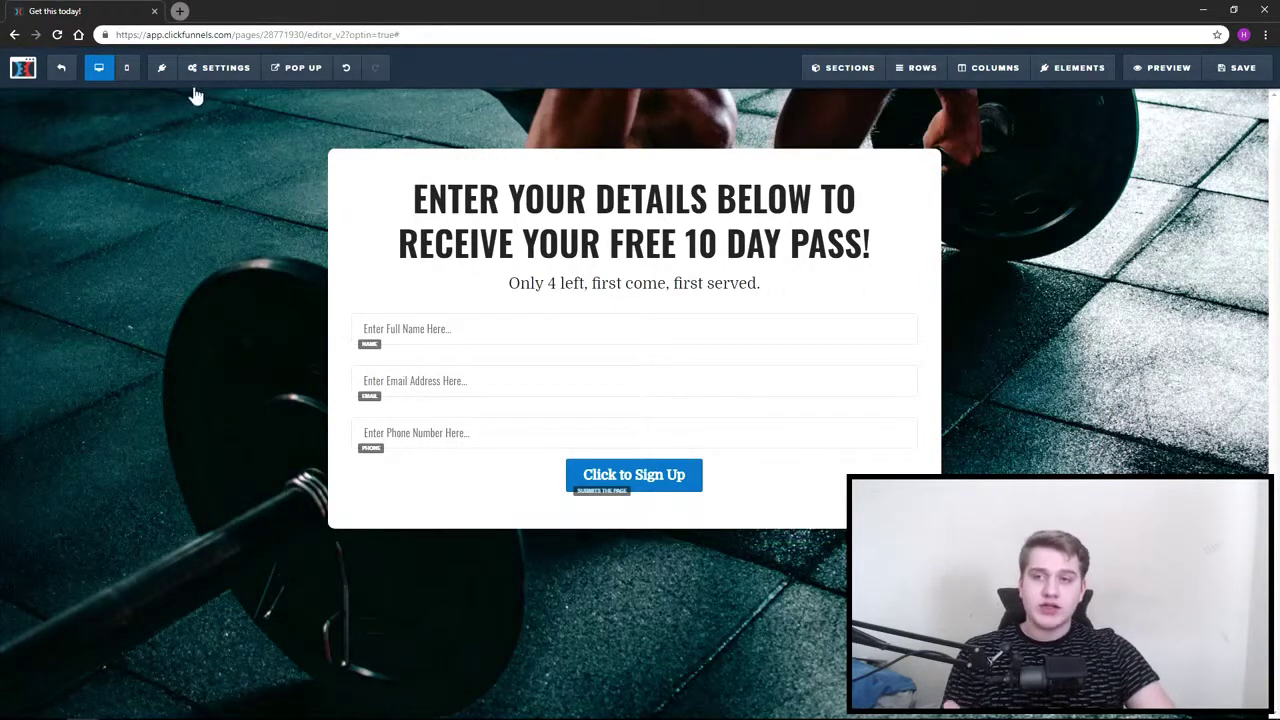
In General page settings, set Search Engines and Affiliate Badge to Hide and the Digital Asset to Gym Favicon Dumbbell.
click(218, 67)
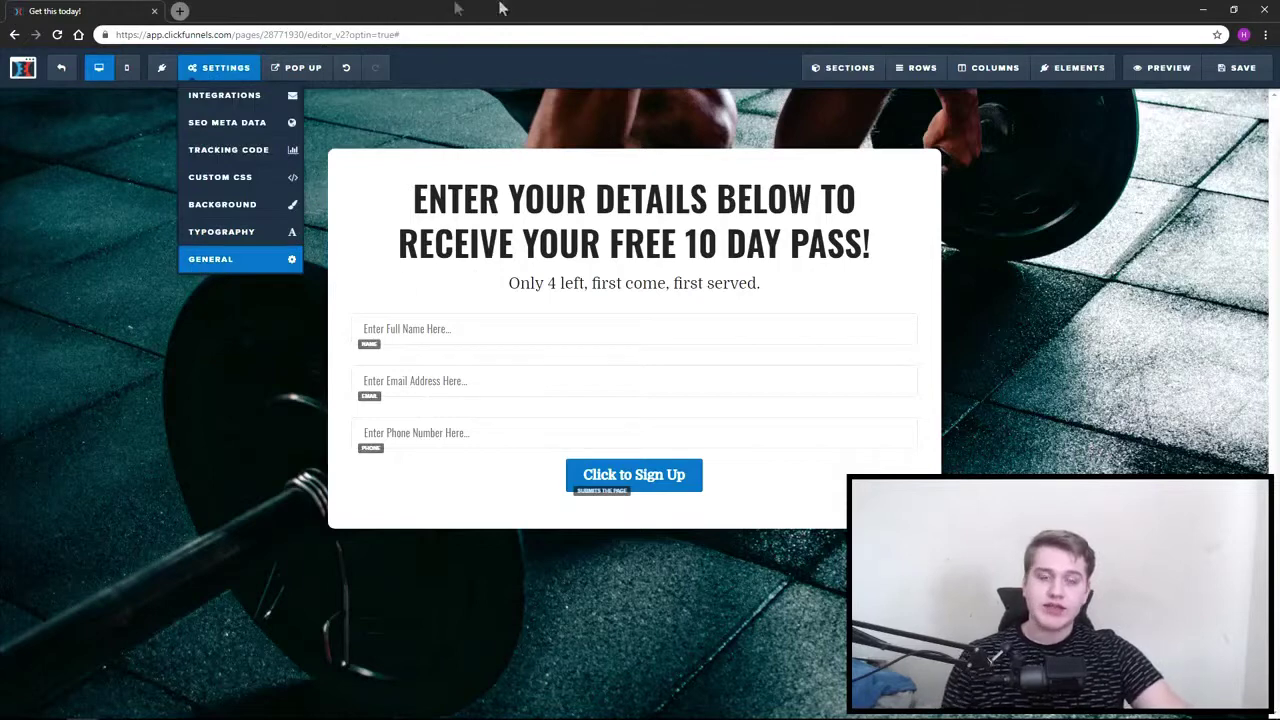
click(238, 259)
click(1187, 254)
click(1150, 277)
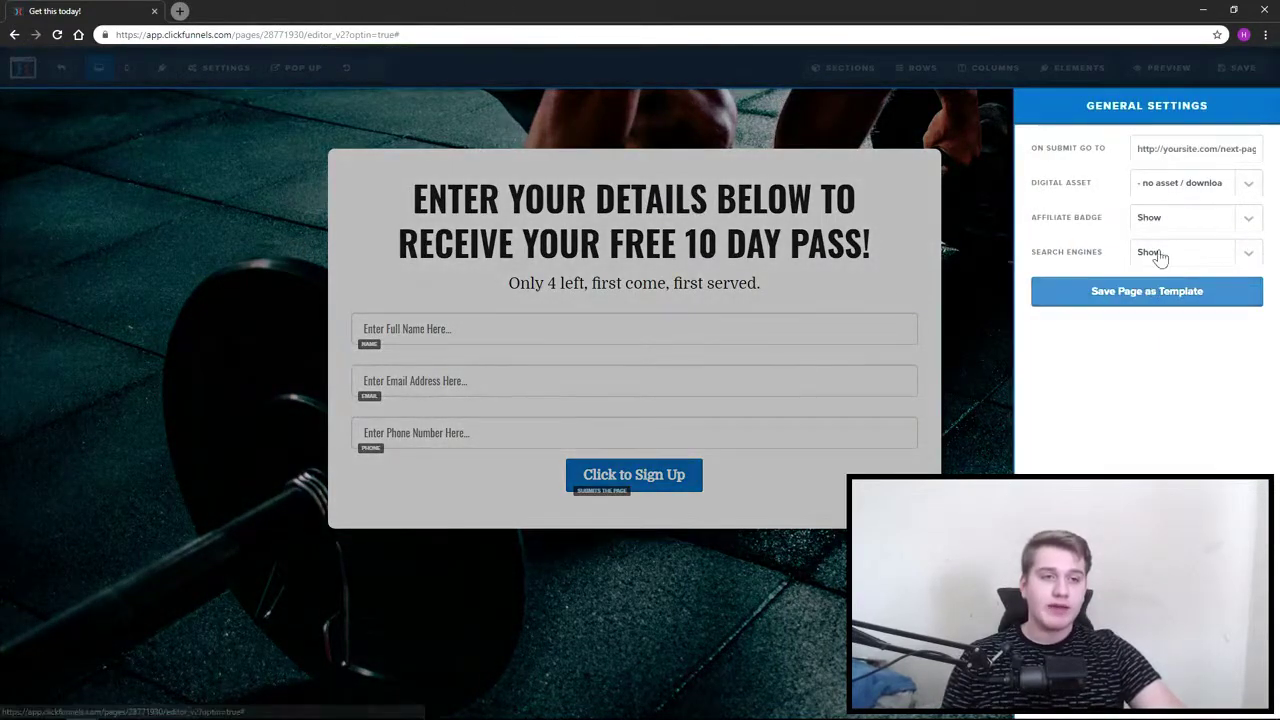
click(1158, 254)
click(1159, 285)
click(1173, 222)
click(1175, 238)
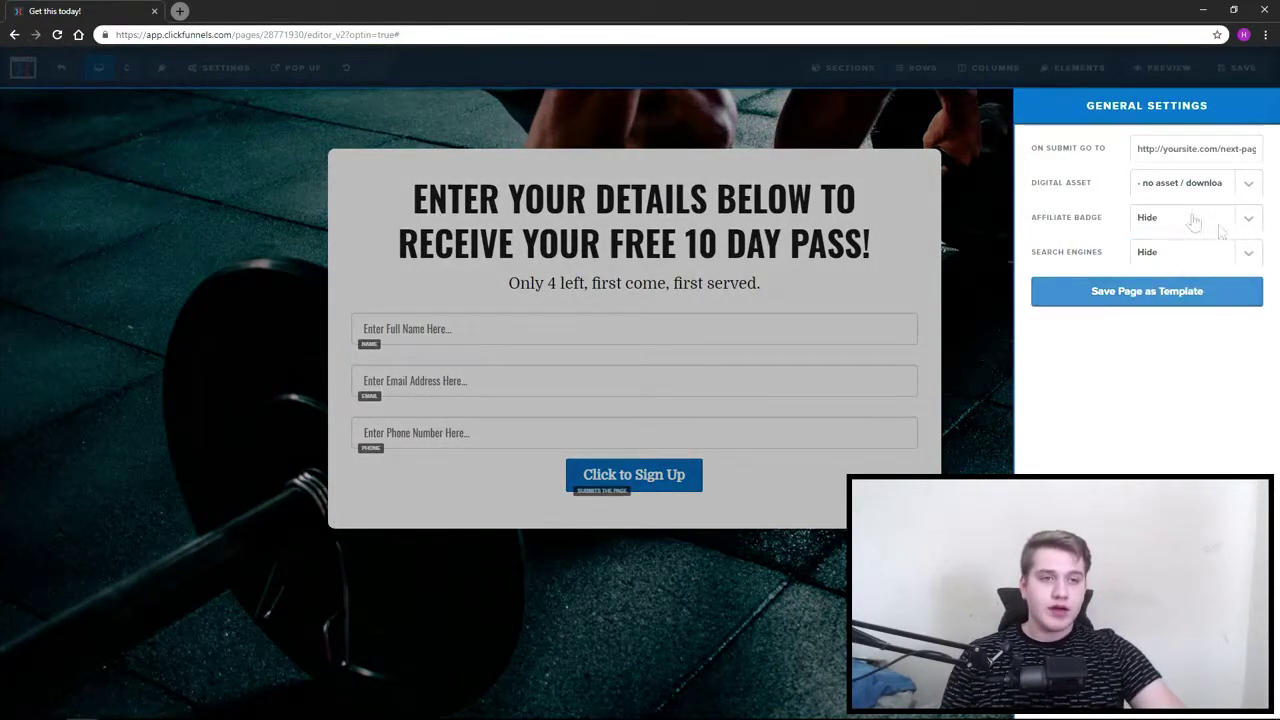
click(1193, 190)
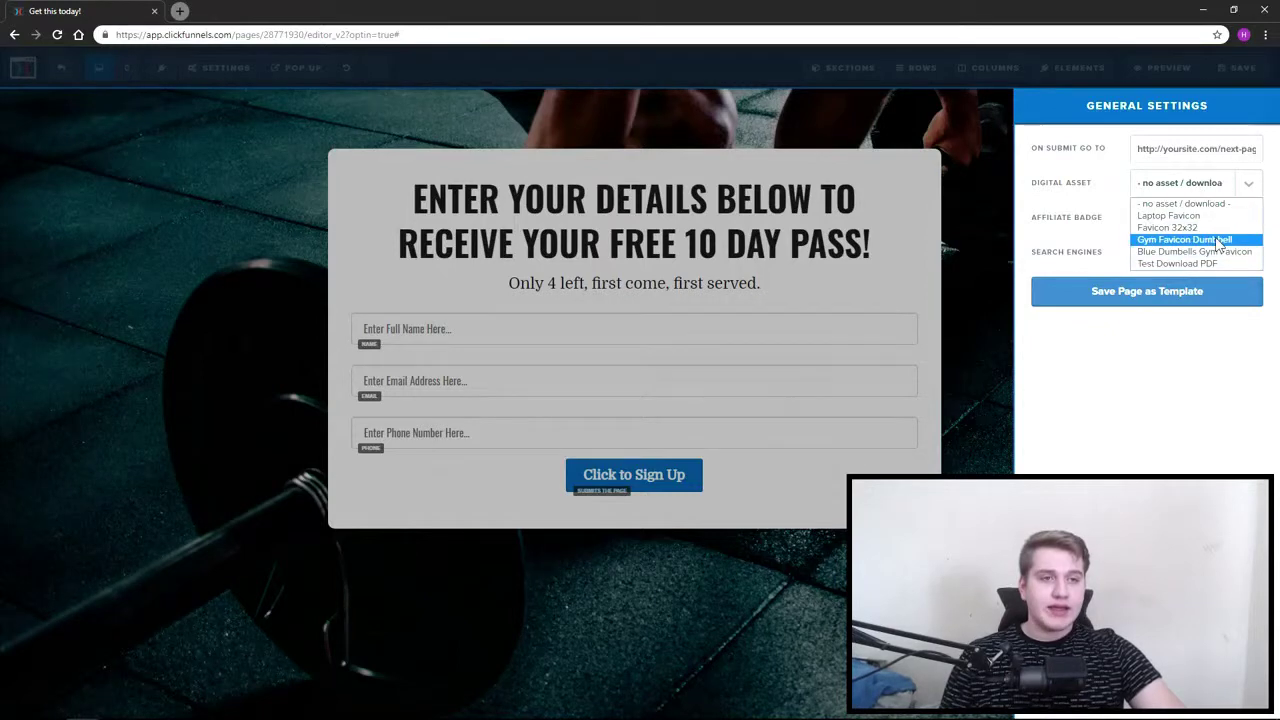
click(1206, 248)
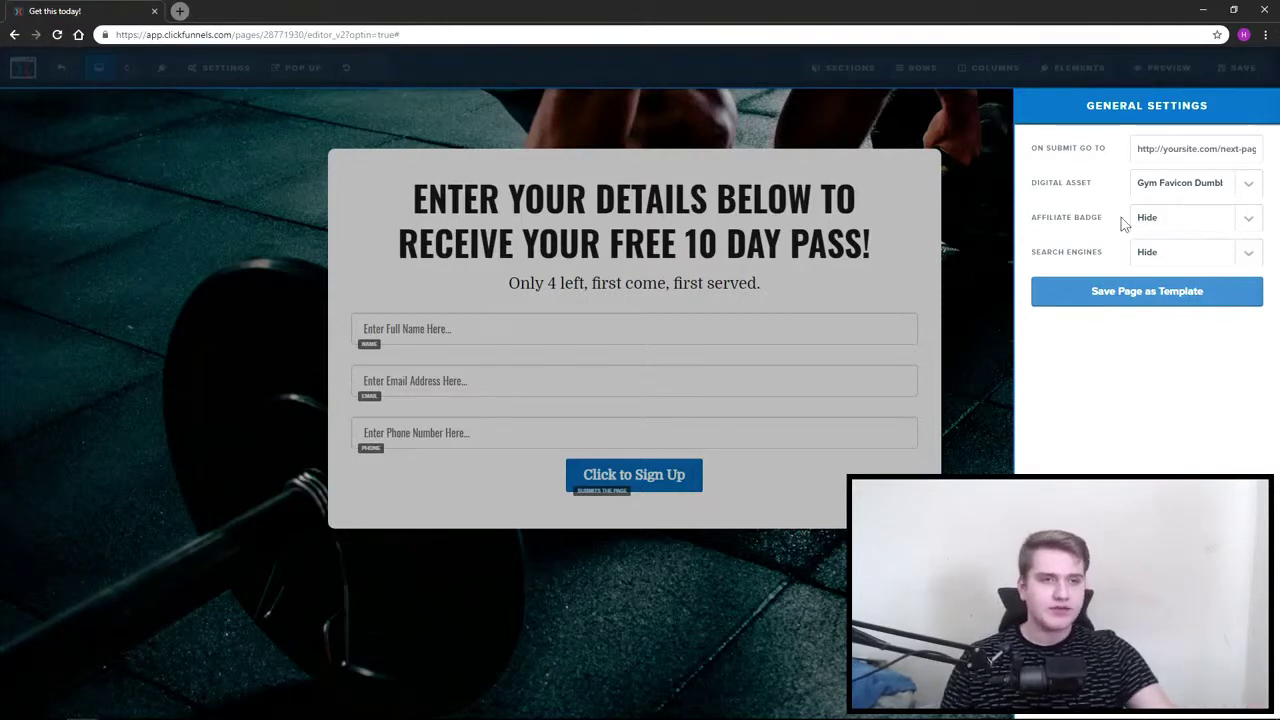
click(818, 320)
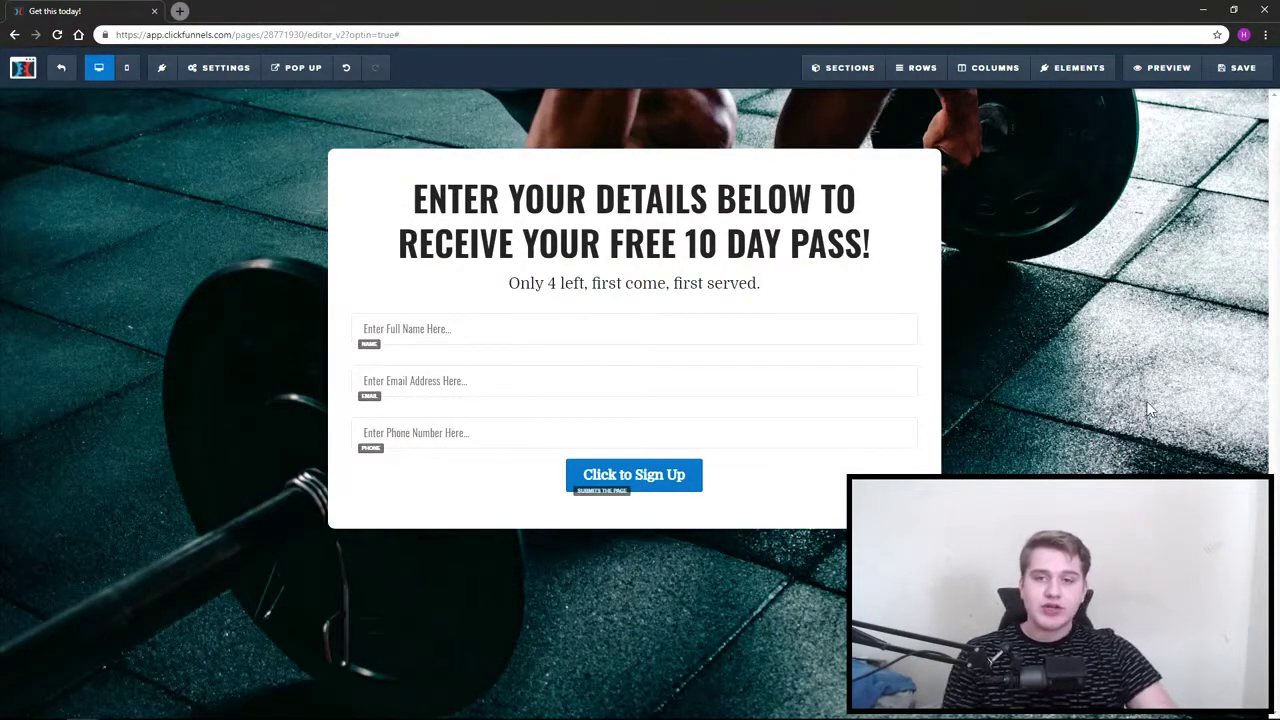
Make the form row background white at 0.81 opacity.
click(854, 139)
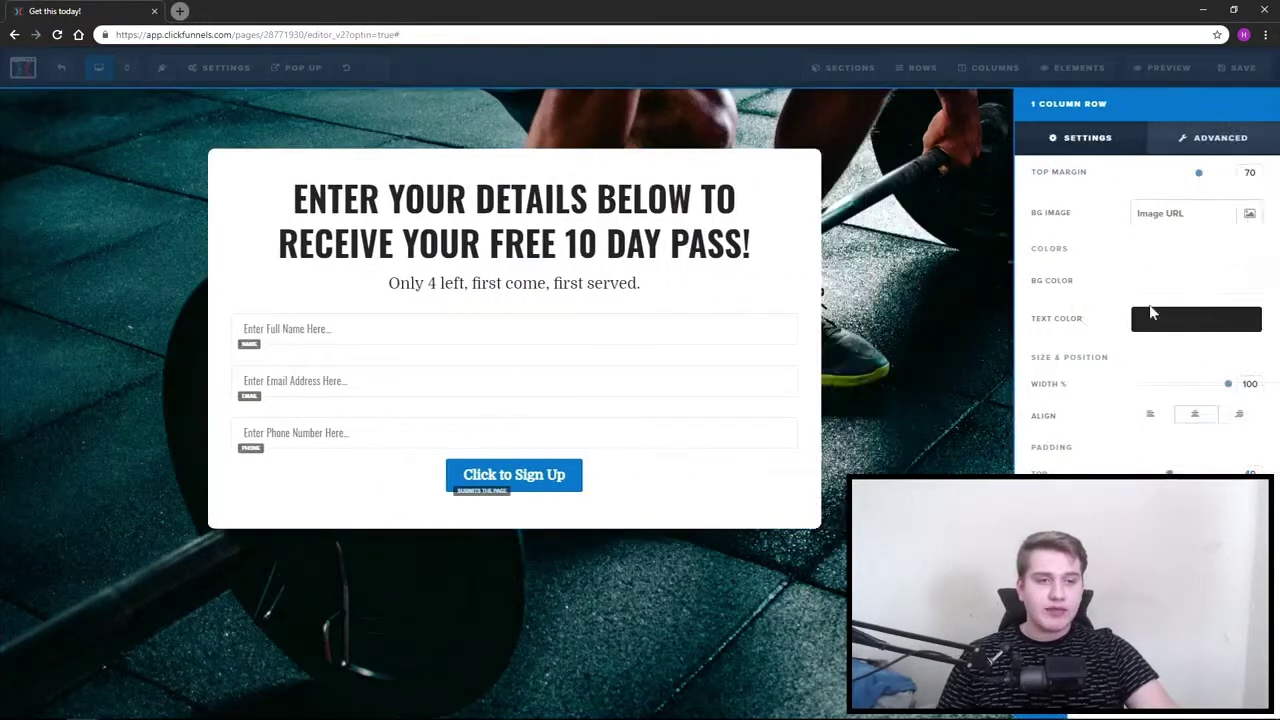
click(1193, 292)
click(1236, 420)
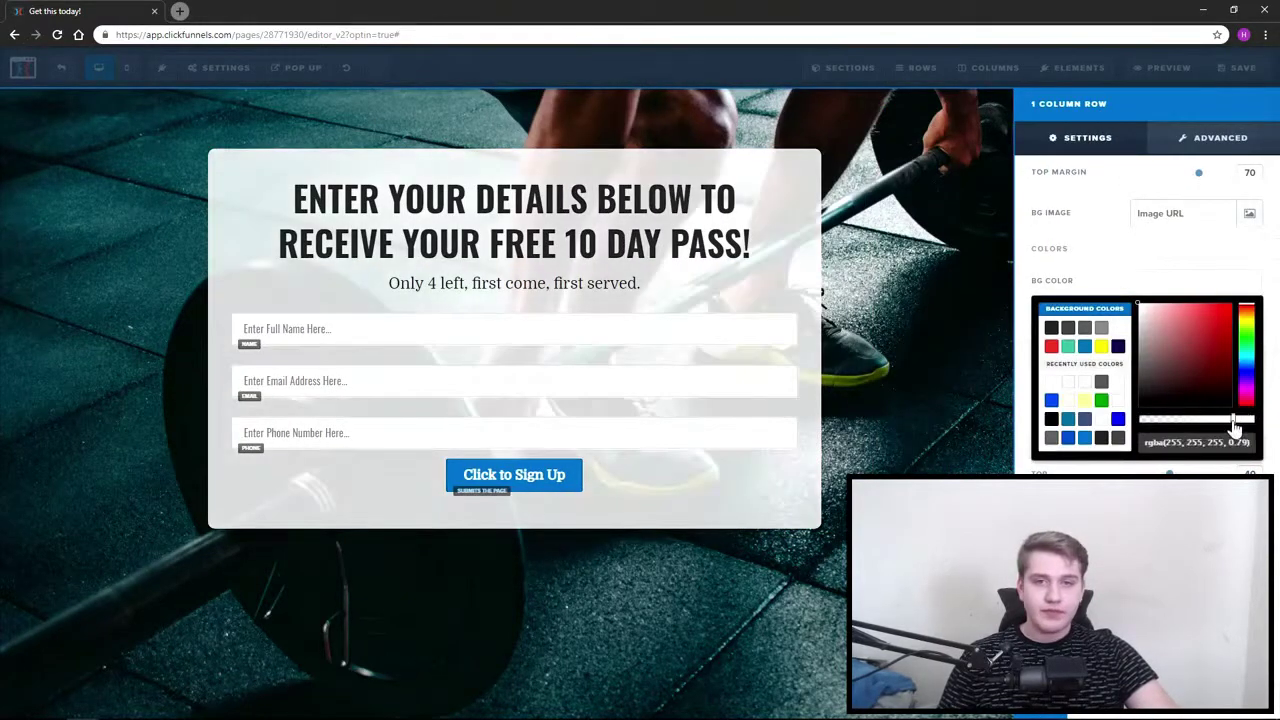
click(853, 236)
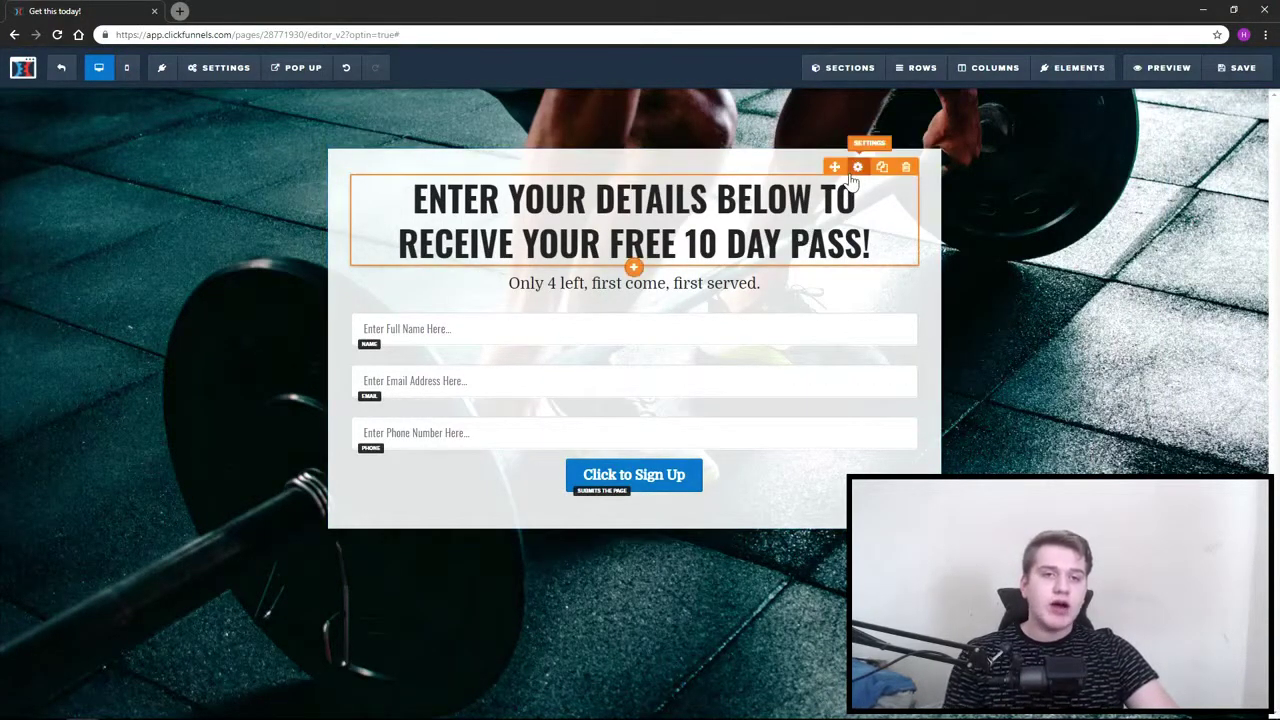
Set the sub-headline text colour to black.
click(634, 190)
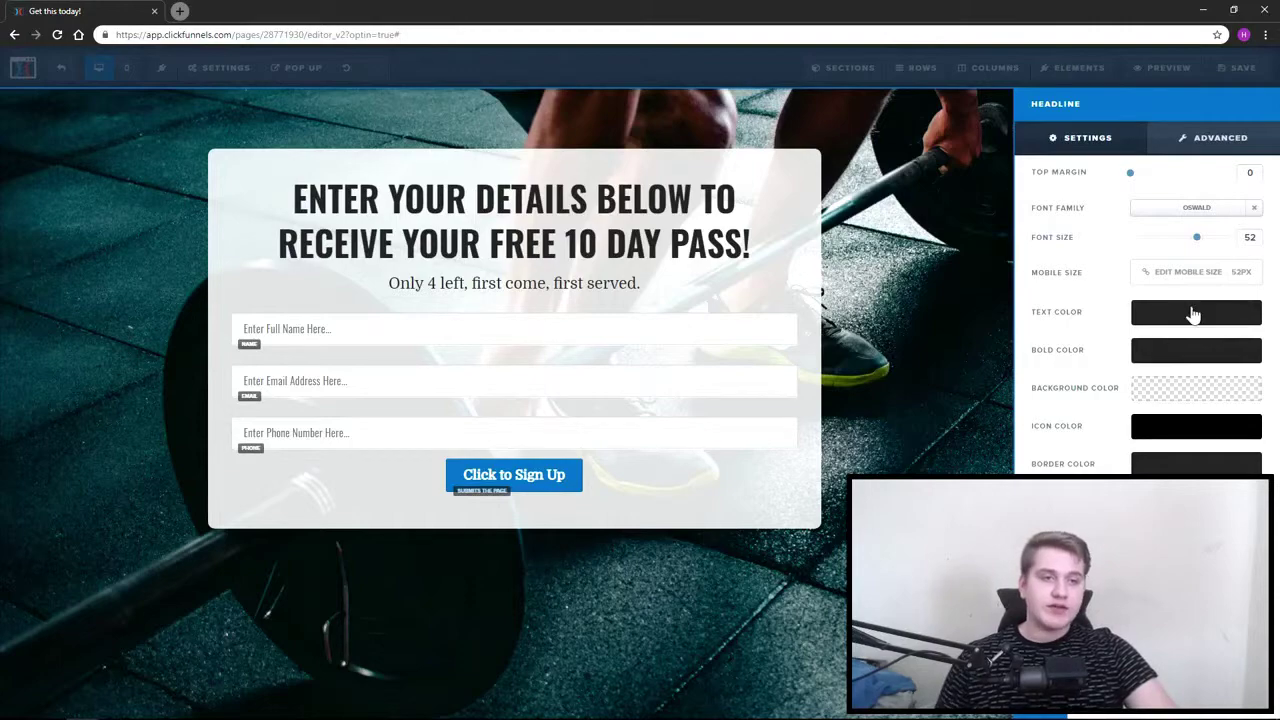
click(1193, 315)
click(632, 250)
click(628, 299)
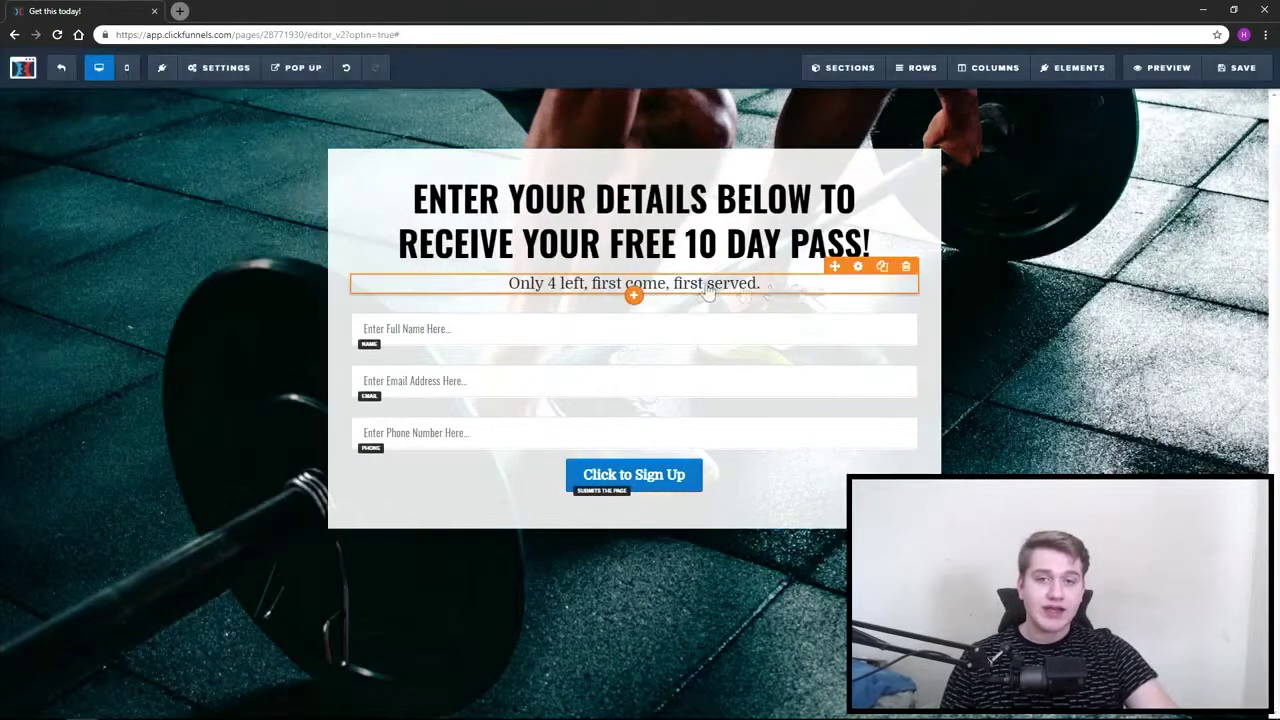
click(857, 269)
click(1153, 322)
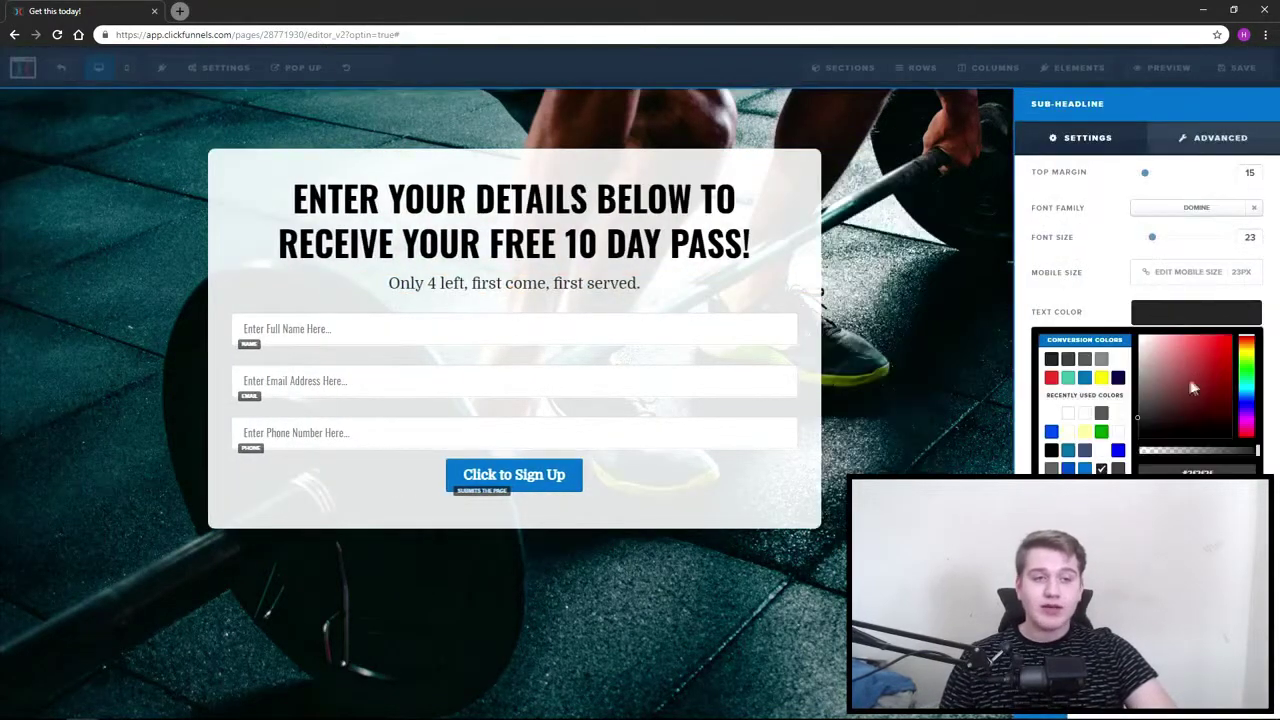
drag(1194, 386, 1190, 462)
click(613, 471)
click(572, 484)
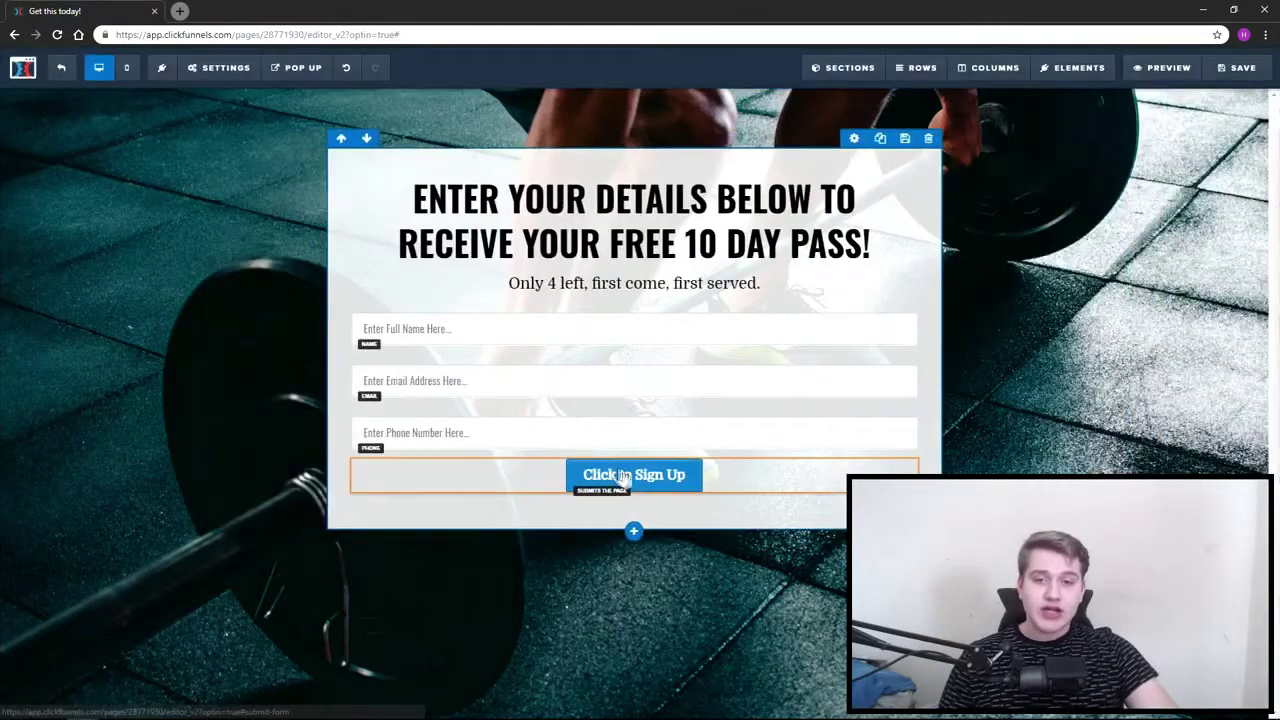
Save the optin page.
click(857, 450)
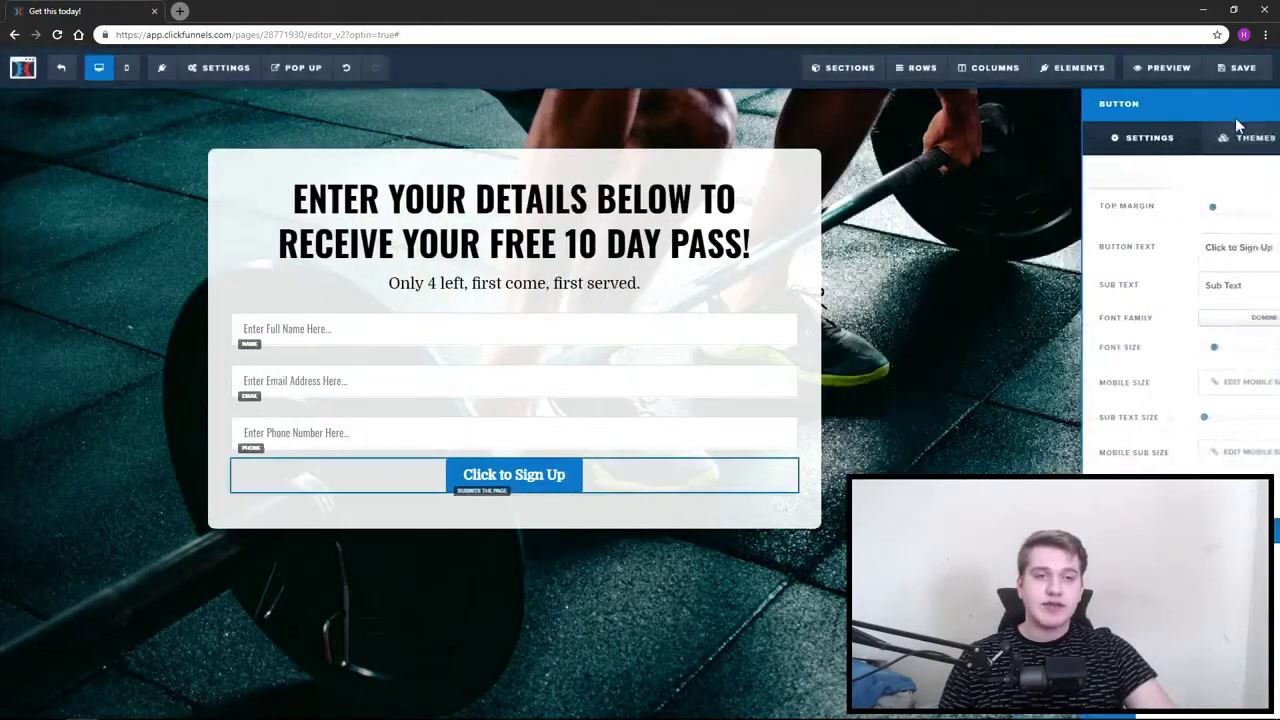
click(1235, 117)
click(1232, 67)
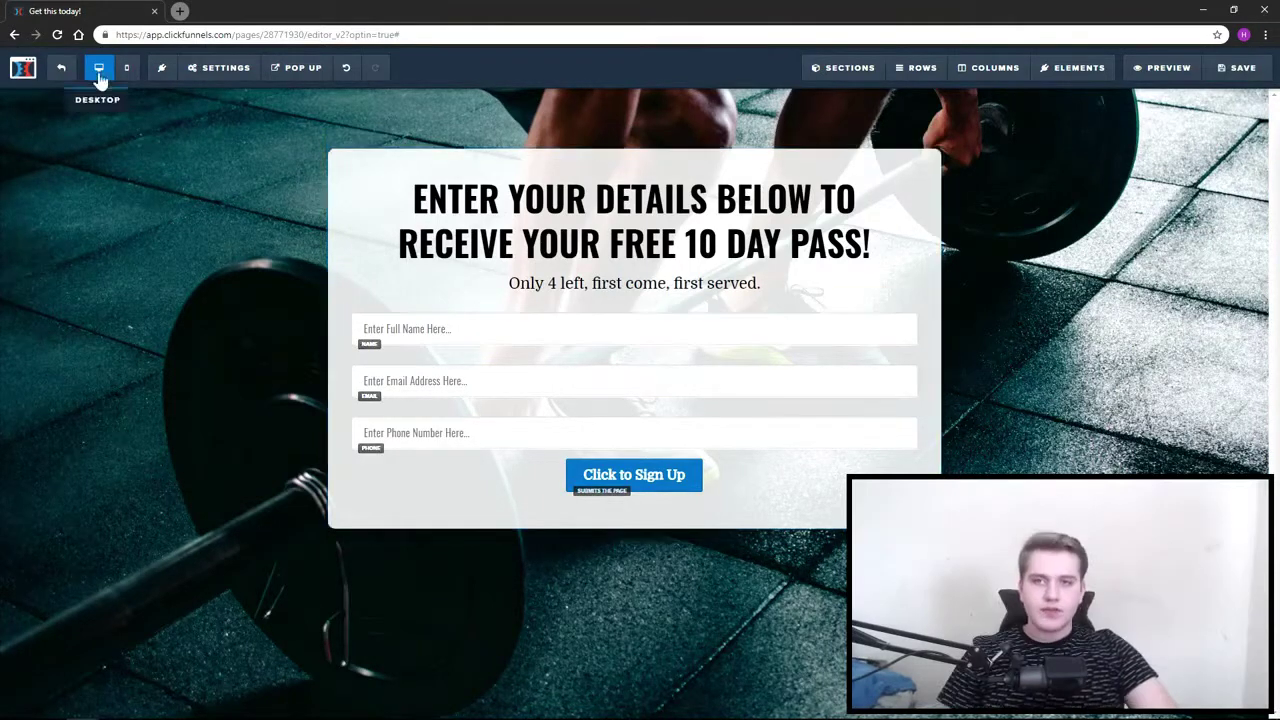
Exit the editor to the funnel overview and select the Thank You step.
click(61, 70)
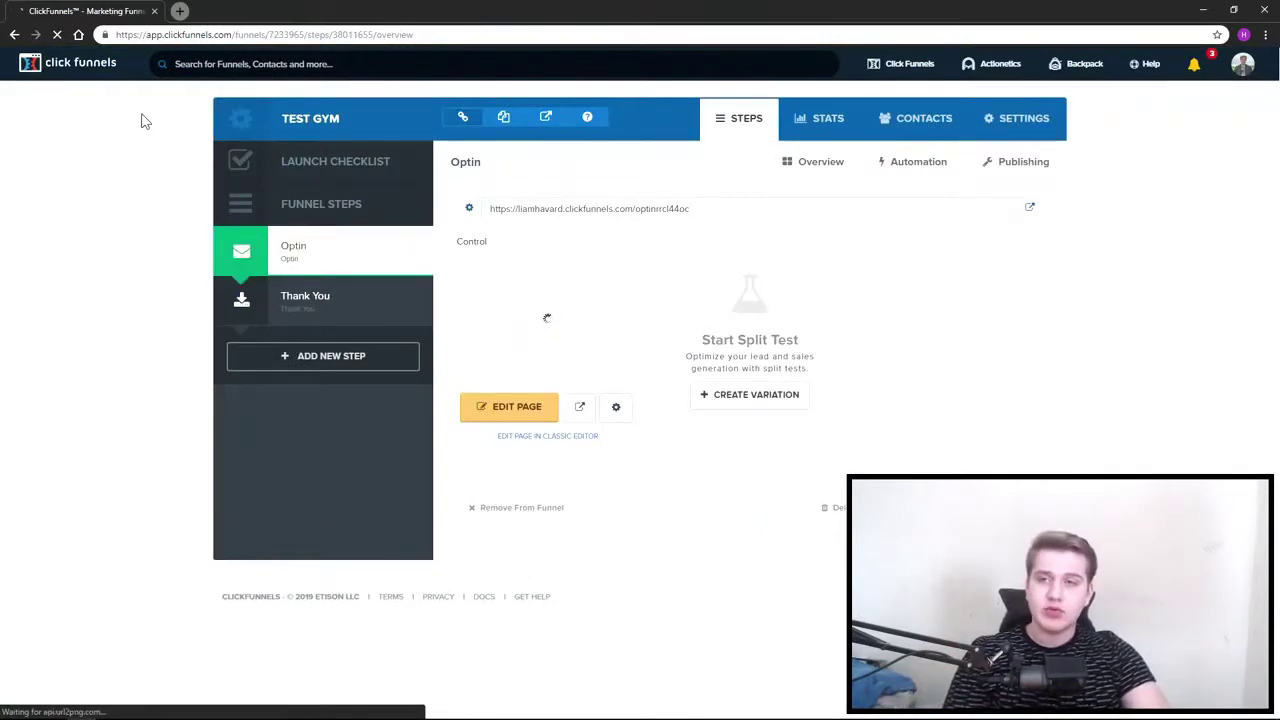
click(285, 282)
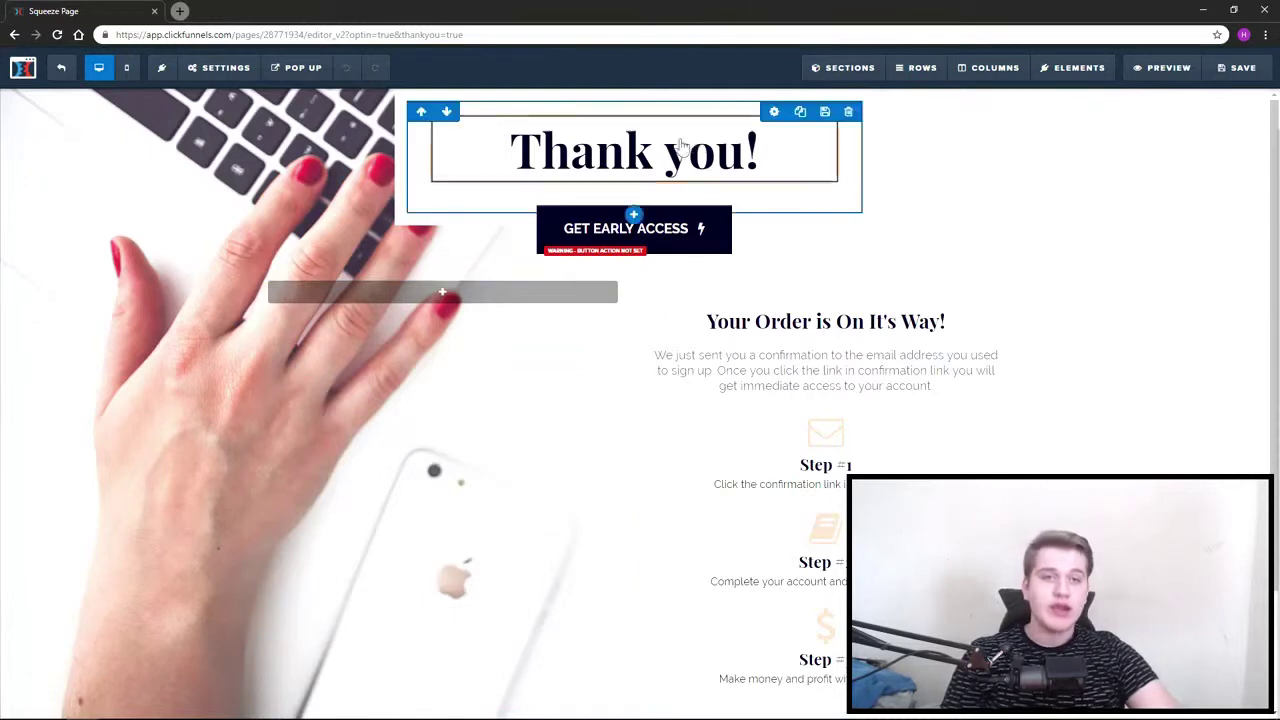
Delete the template section holding the 'Thank you!' headline.
click(857, 148)
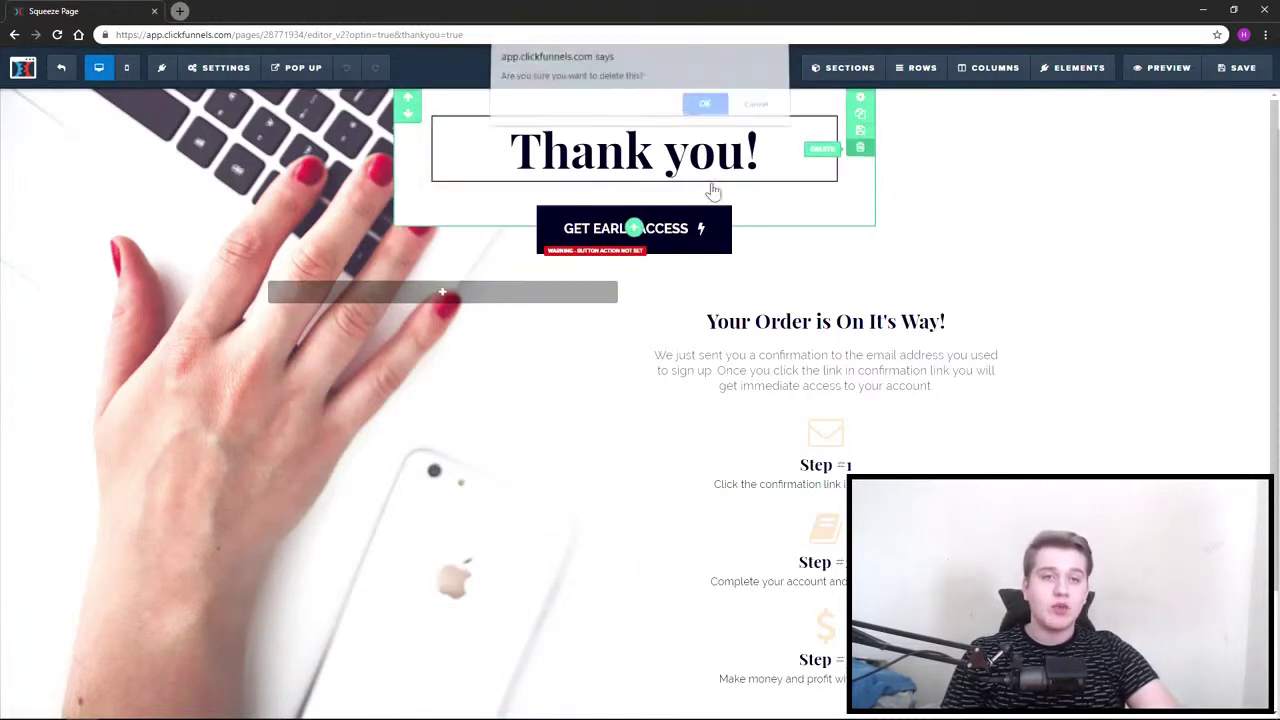
click(716, 110)
mouse_move(812, 74)
Delete the three remaining sections in Manage Sections, then bring up the page Background settings.
click(843, 128)
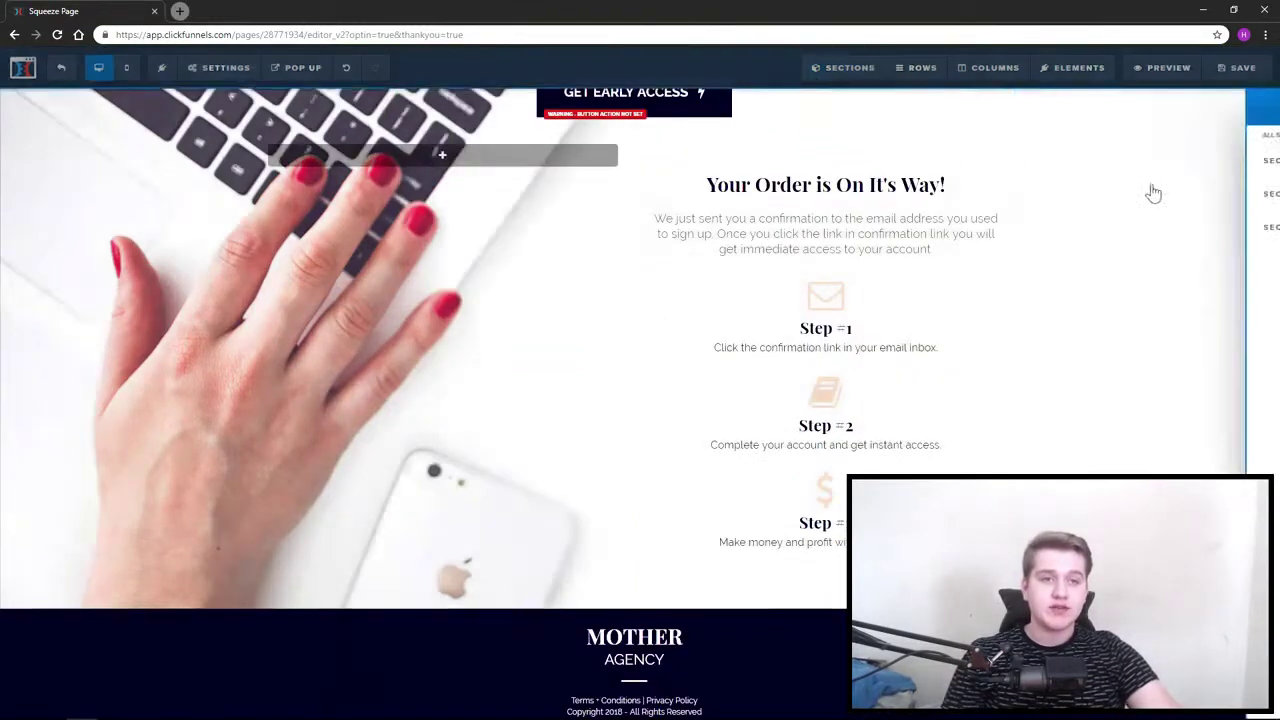
click(1259, 161)
click(709, 115)
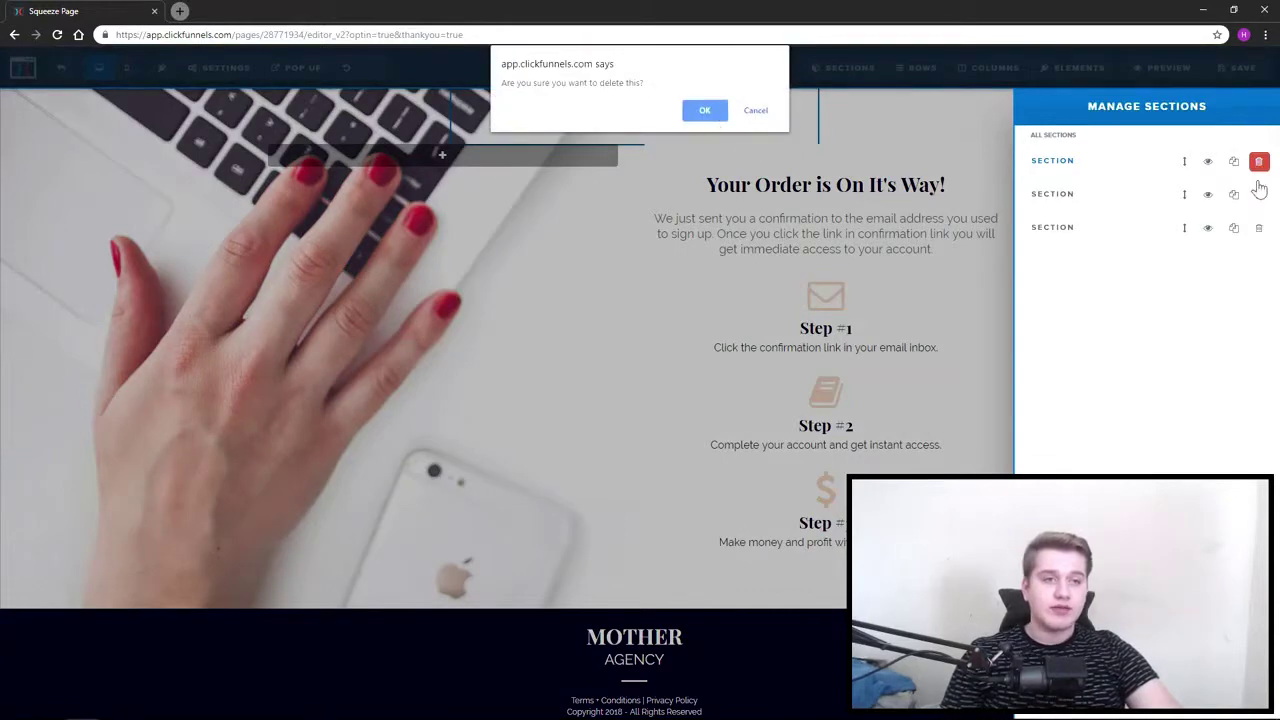
click(1259, 161)
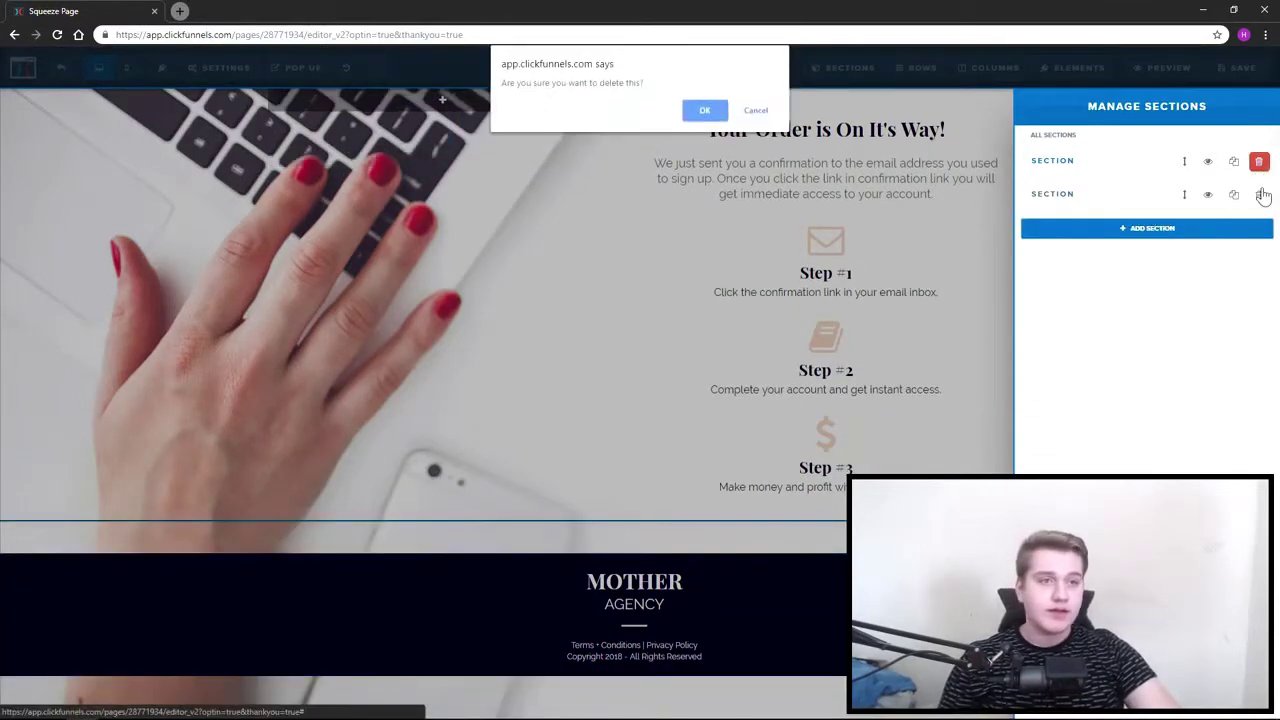
key(Return)
click(1259, 161)
key(Return)
click(988, 222)
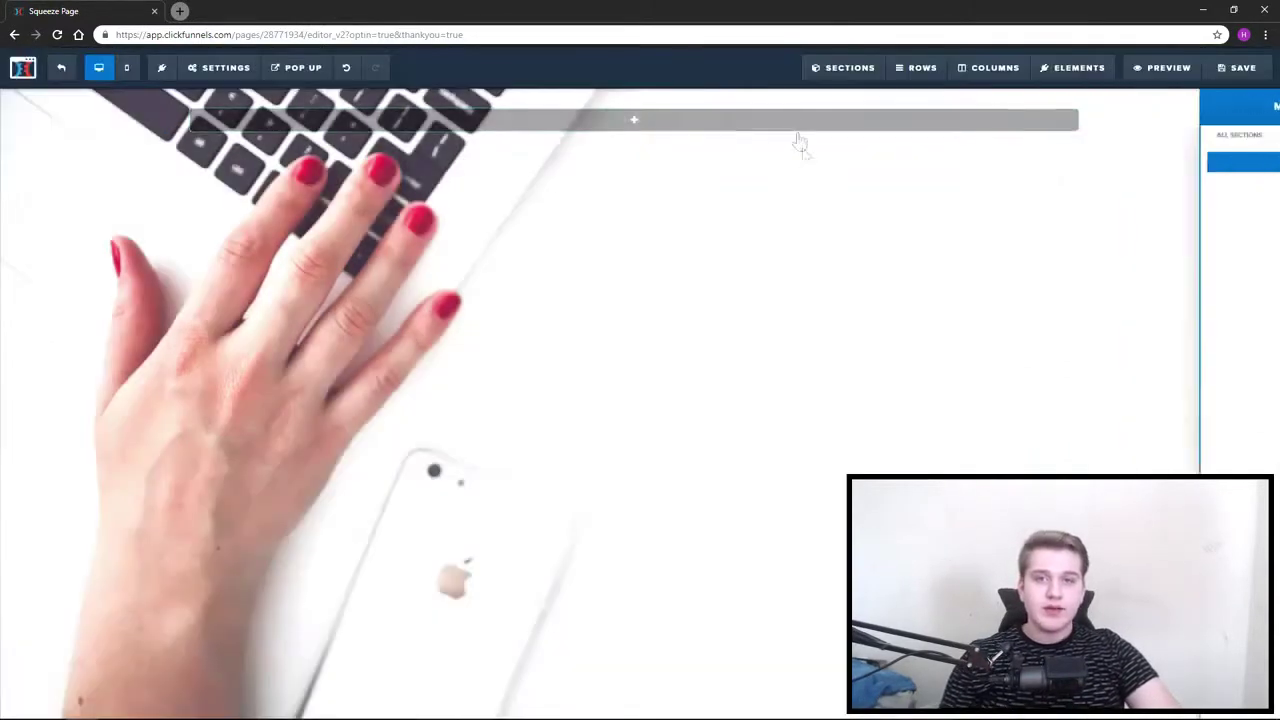
click(220, 67)
click(250, 204)
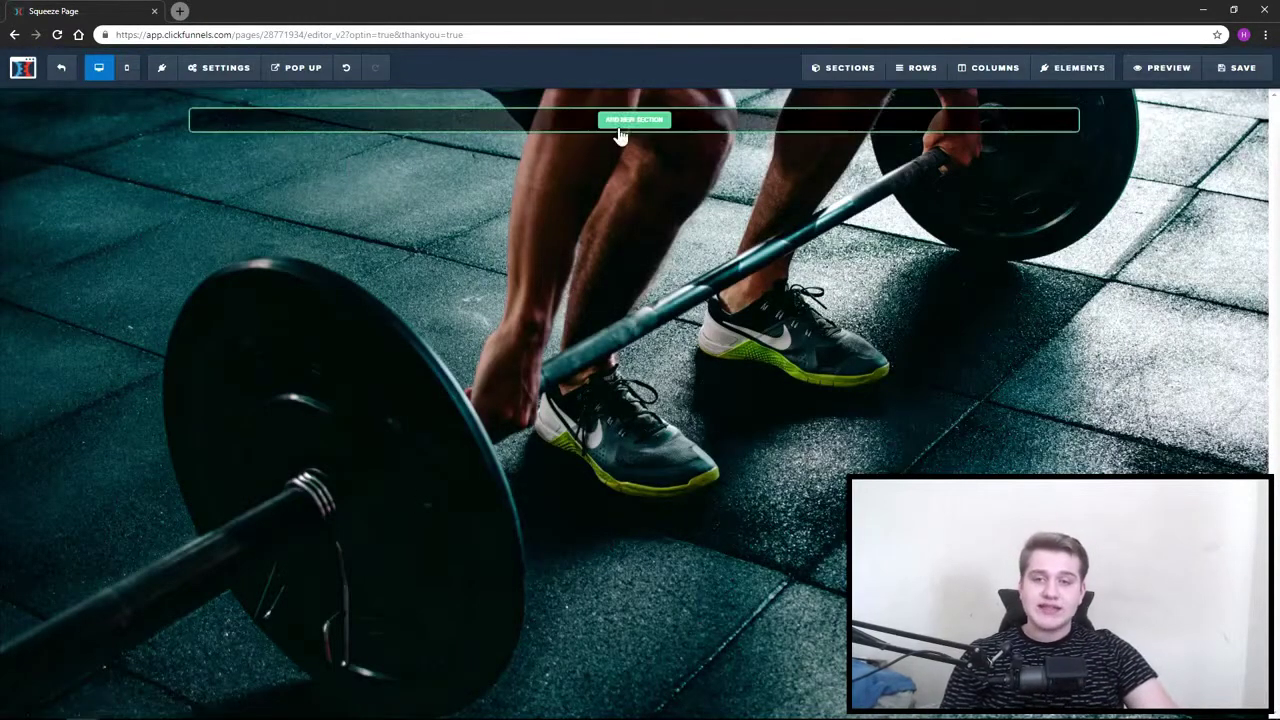
Add a Medium-width section with a 1 Column row to the empty Thank You page.
click(622, 122)
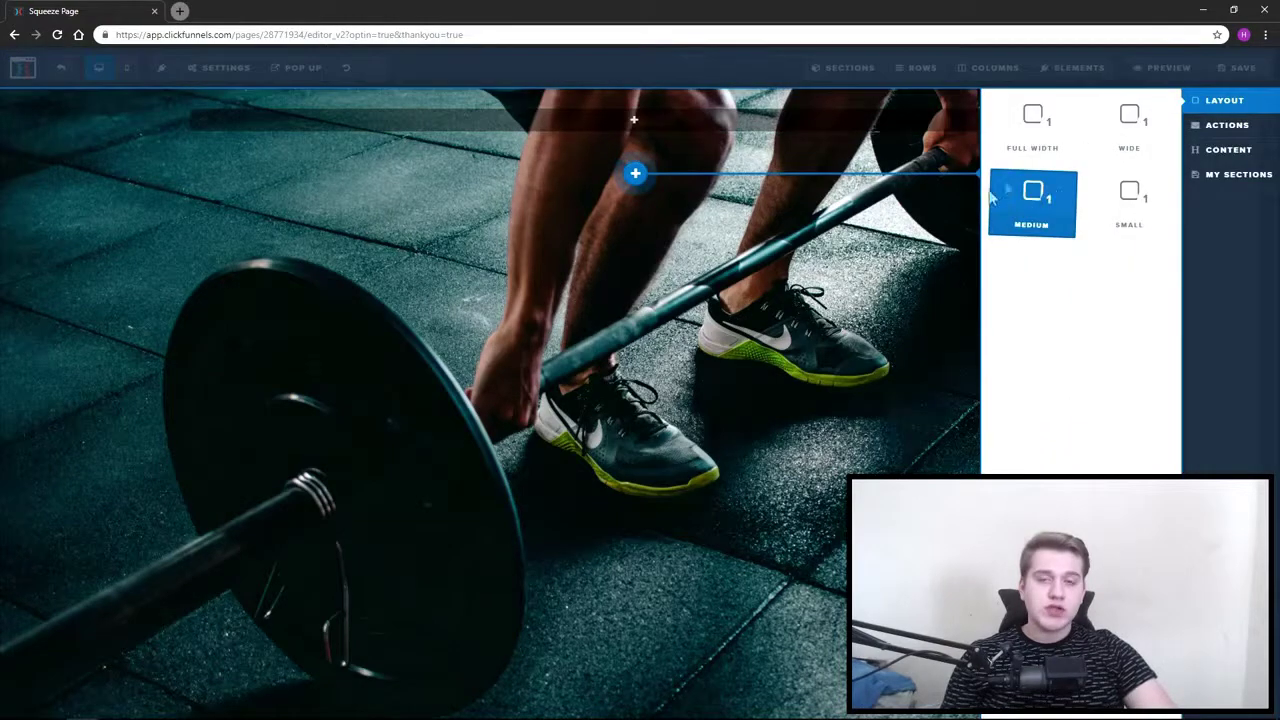
click(995, 200)
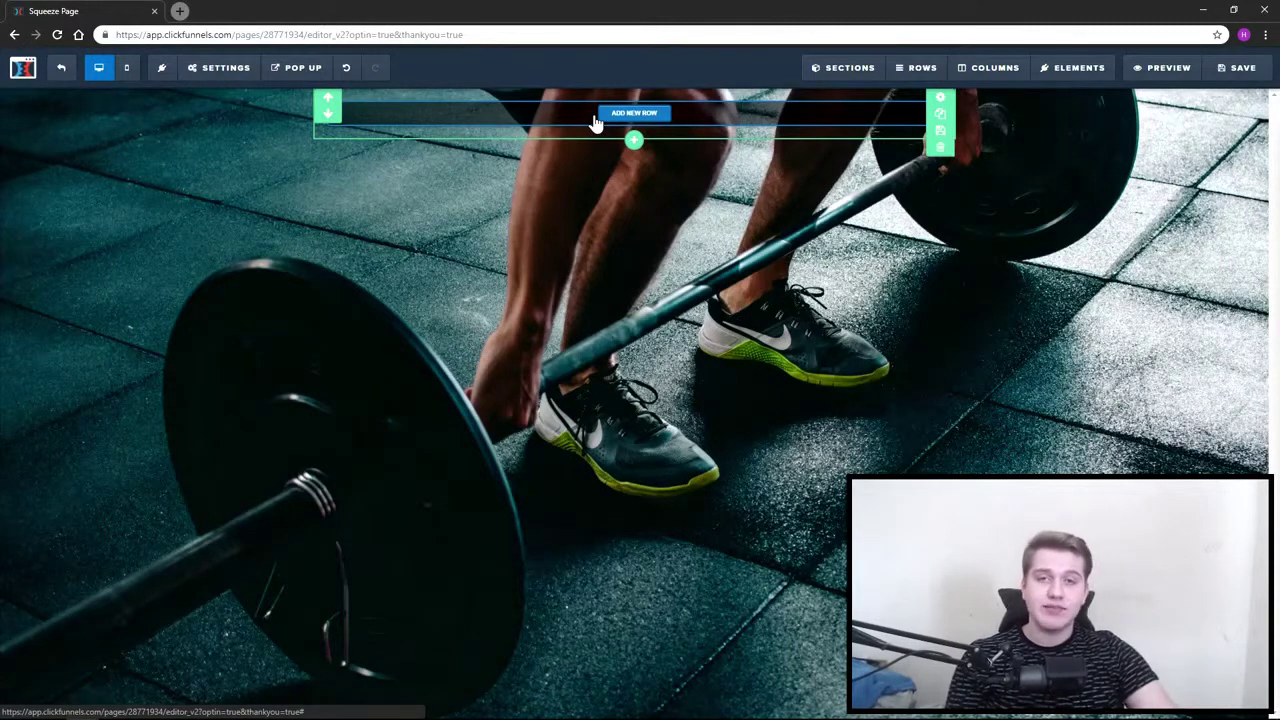
click(597, 117)
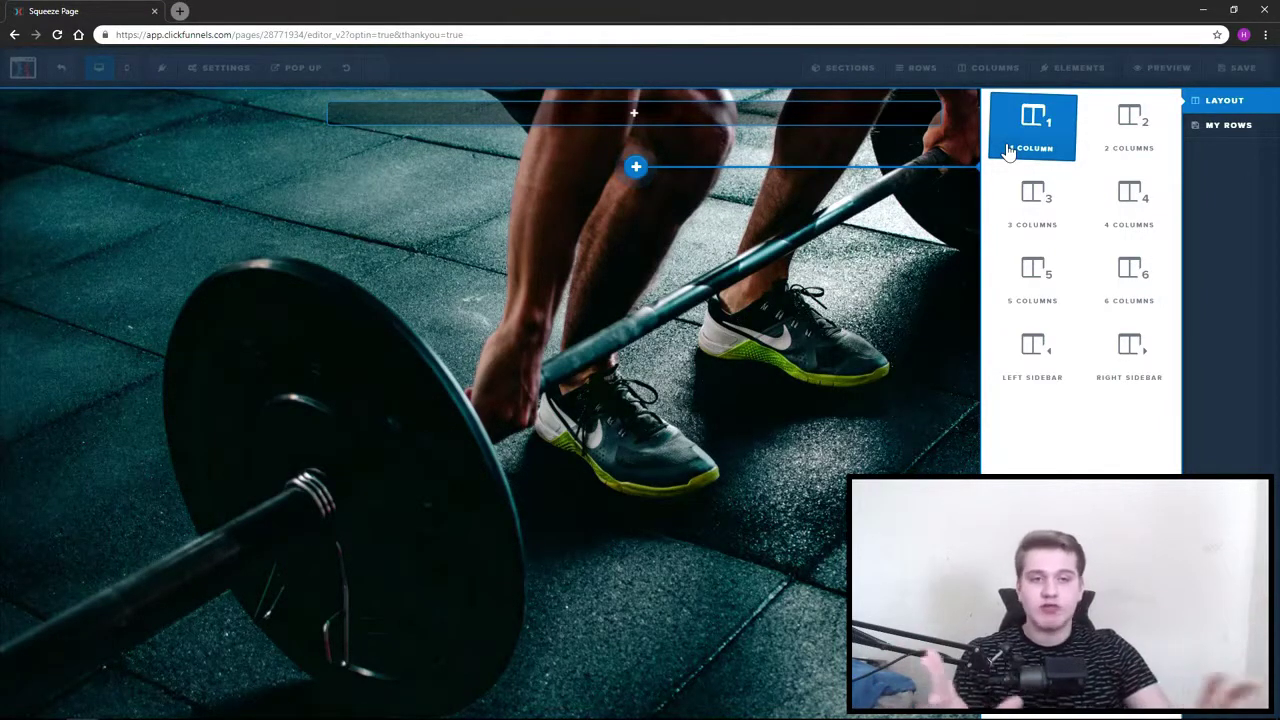
click(1048, 140)
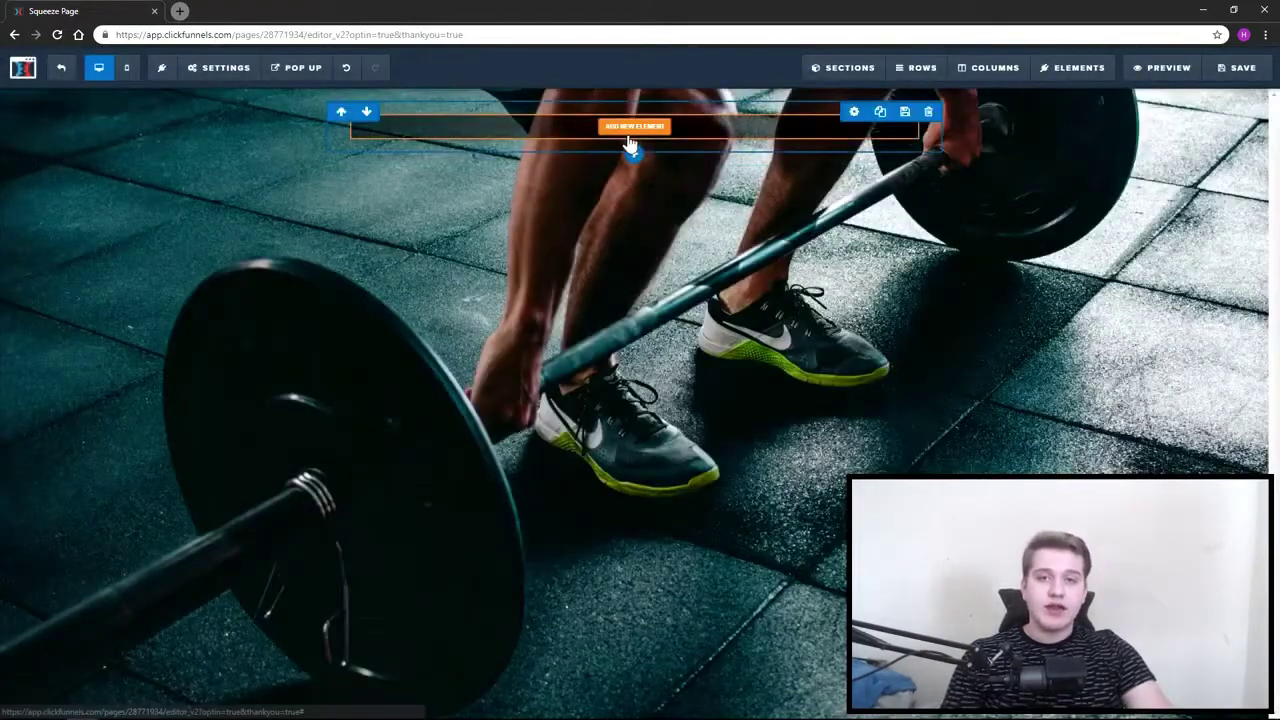
Add a headline element to the new row reading 'THANK YOU!'.
click(636, 166)
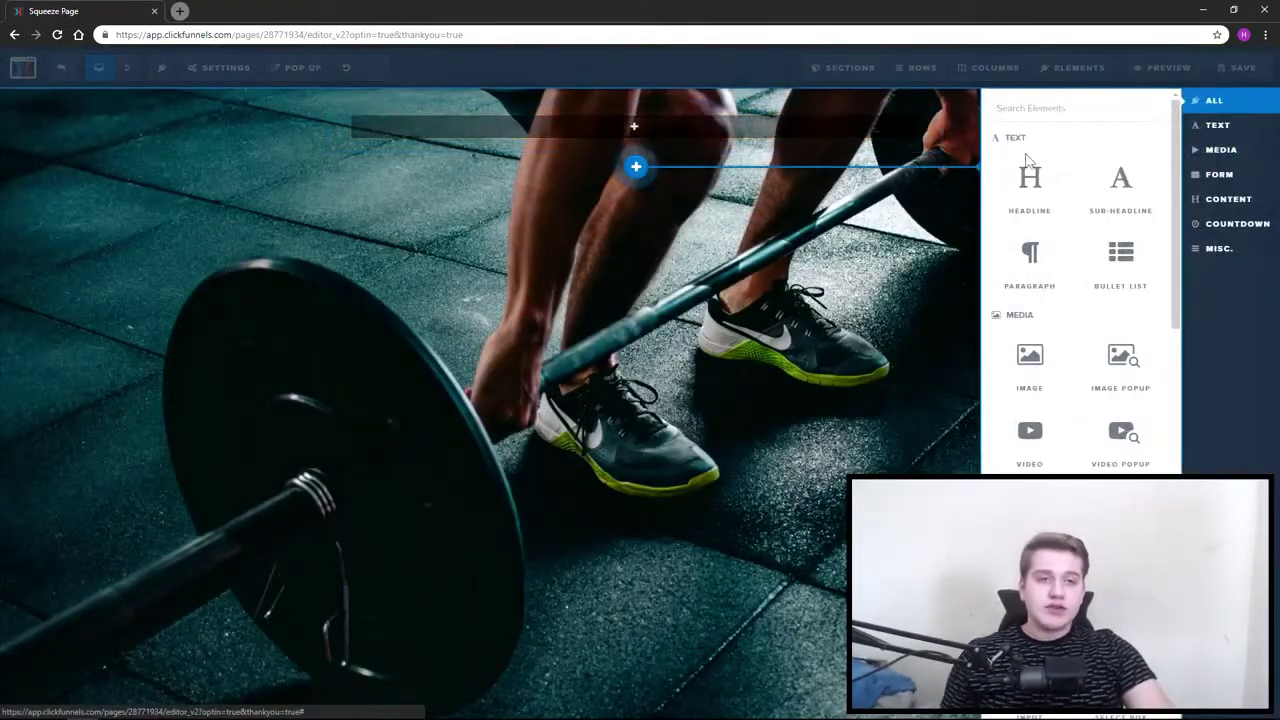
click(1029, 182)
click(644, 137)
key(ctrl+a)
key(BackSpace)
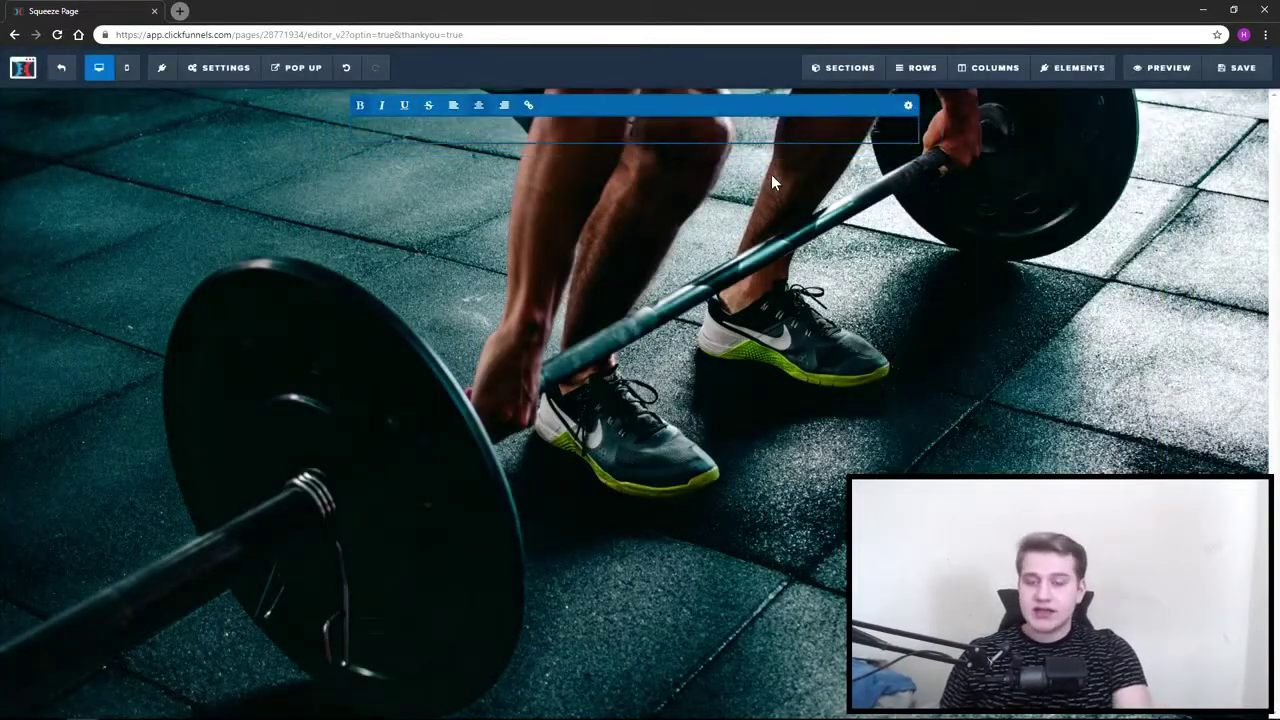
text(THANK YO)
key(ctrl+a)
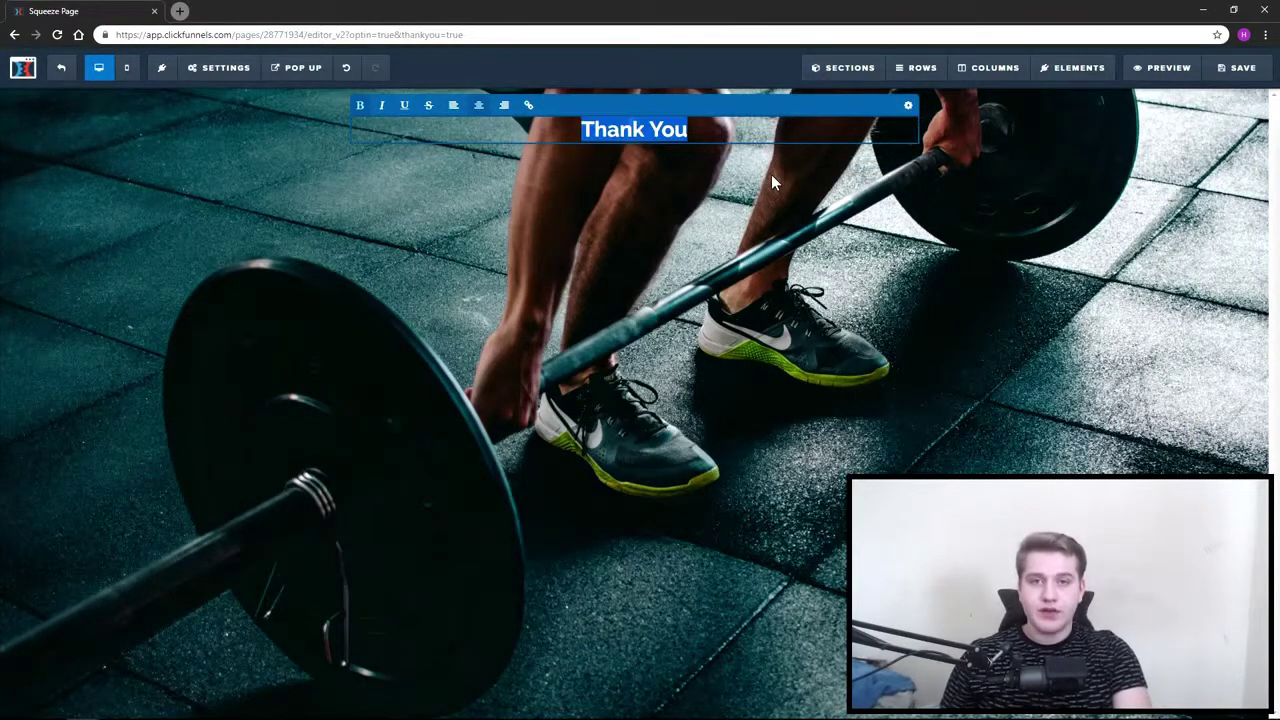
text(THANK YOU!)
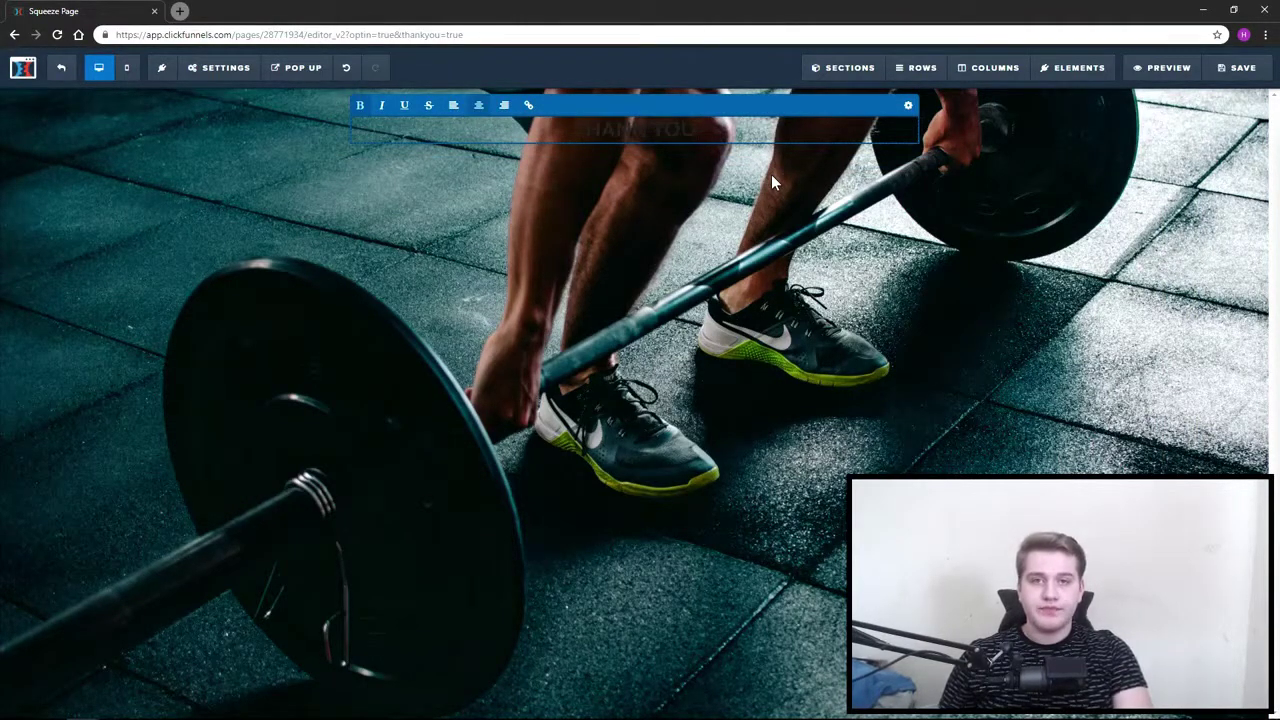
Set the THANK YOU! headline font to Oswald.
click(908, 105)
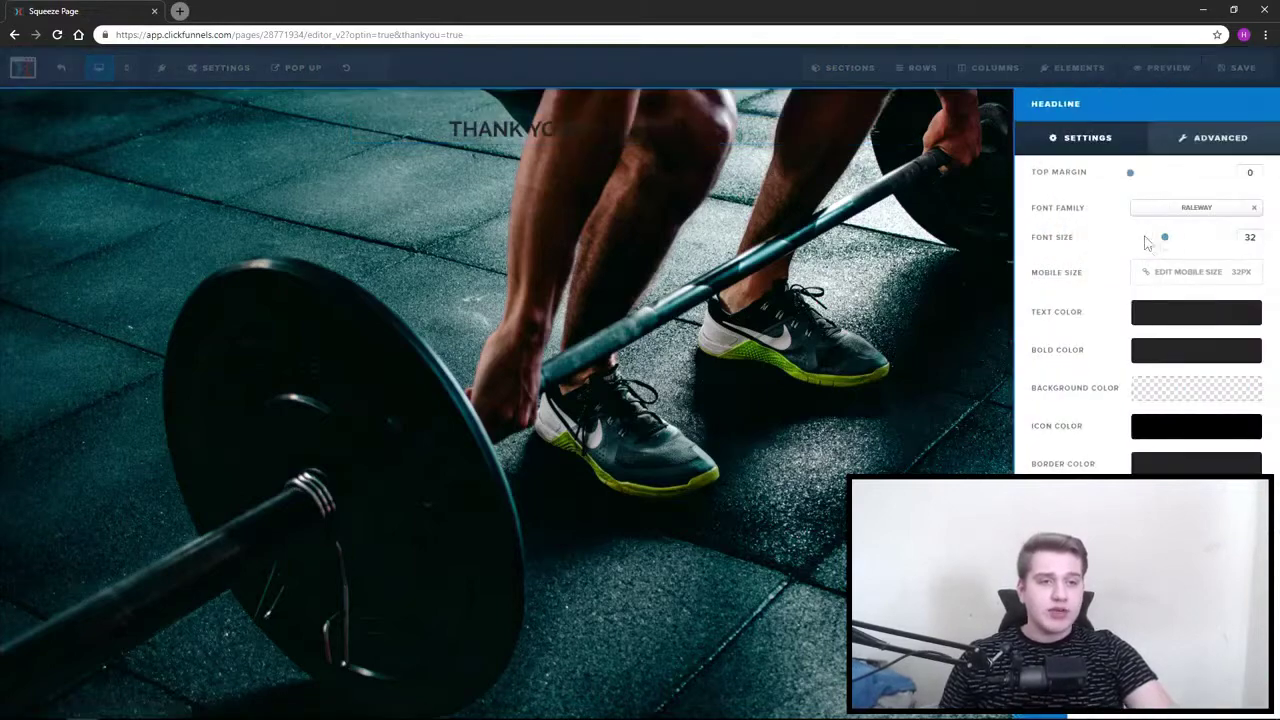
click(1177, 212)
click(1122, 343)
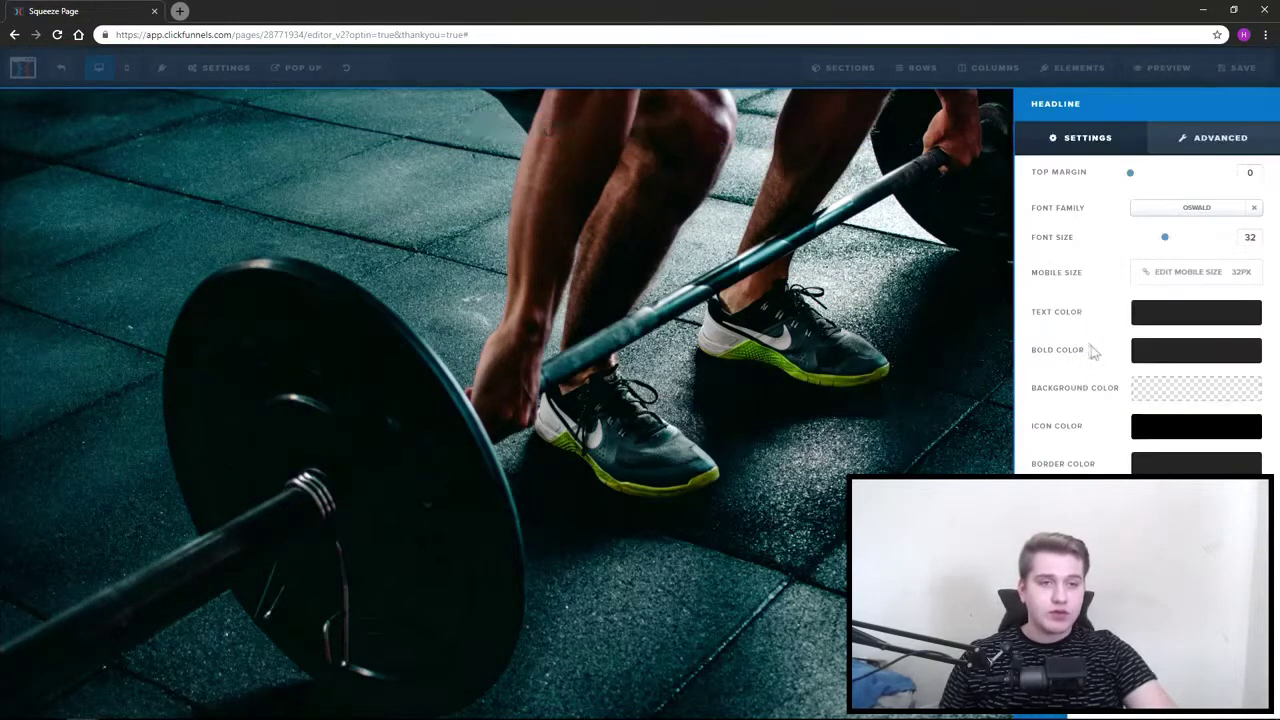
click(1175, 314)
Give the headline row a white translucent background with 10px rounded corners.
click(603, 131)
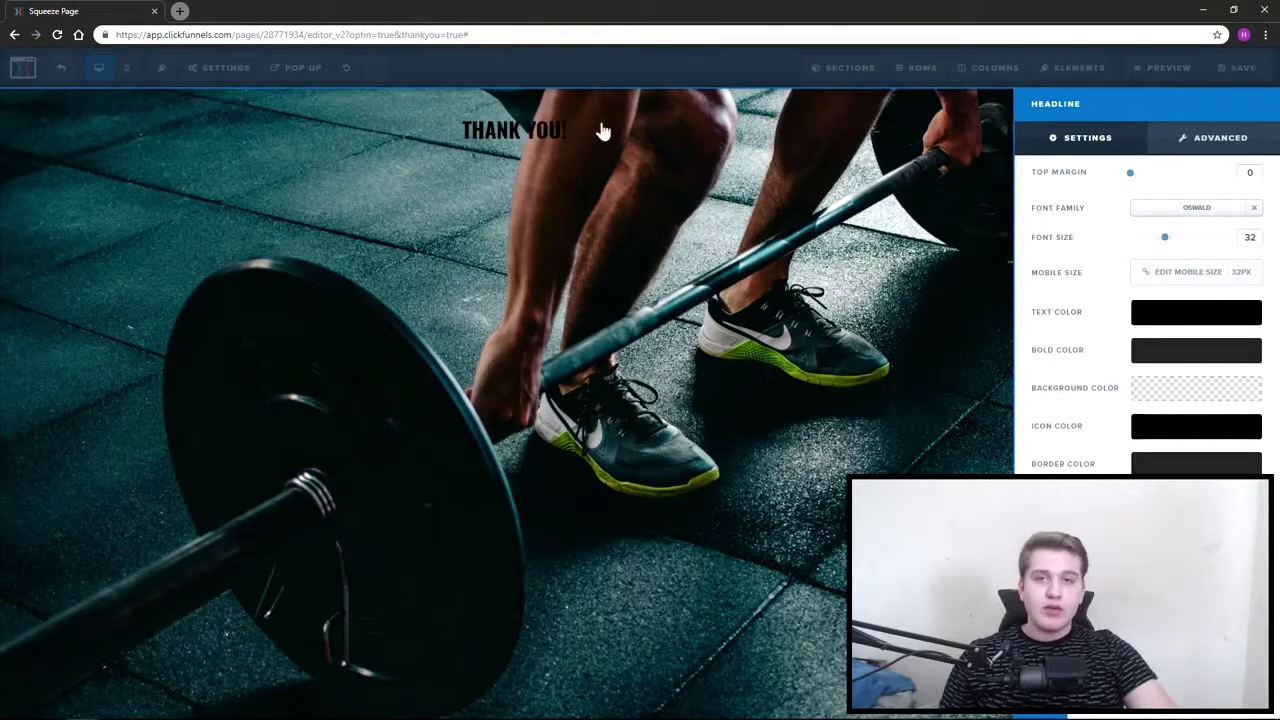
click(854, 112)
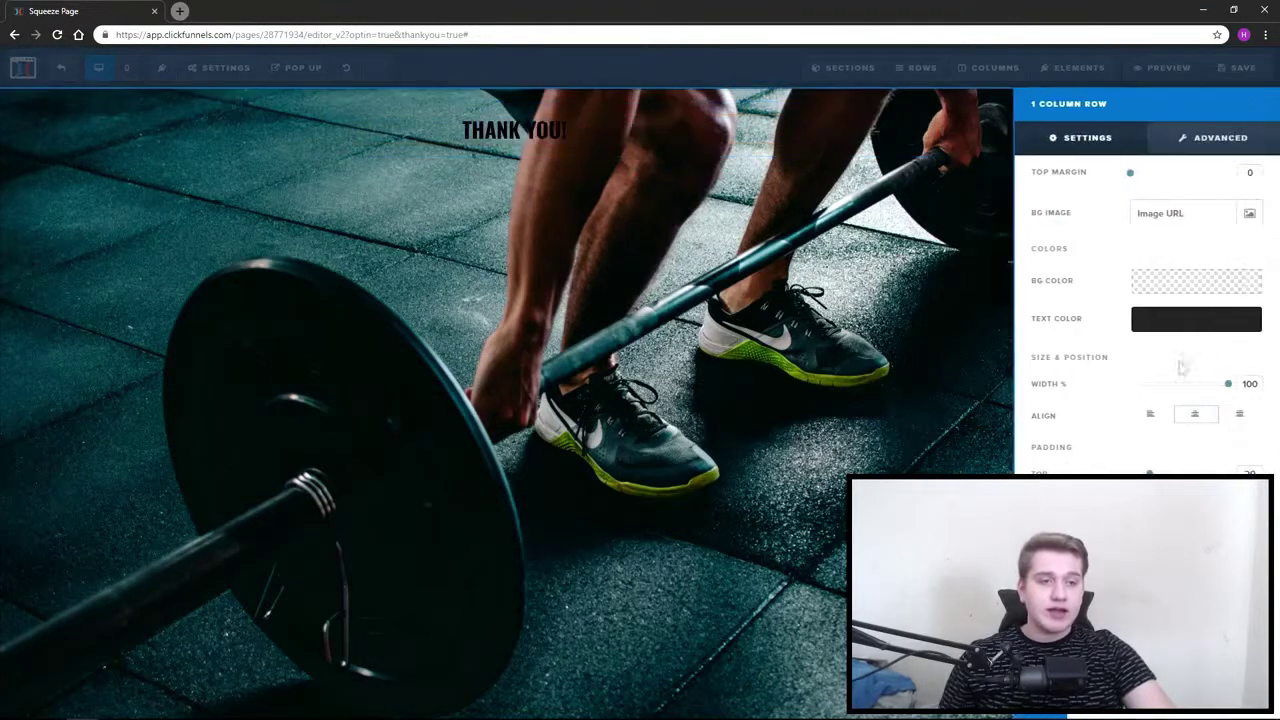
click(1193, 284)
click(1238, 421)
click(1139, 304)
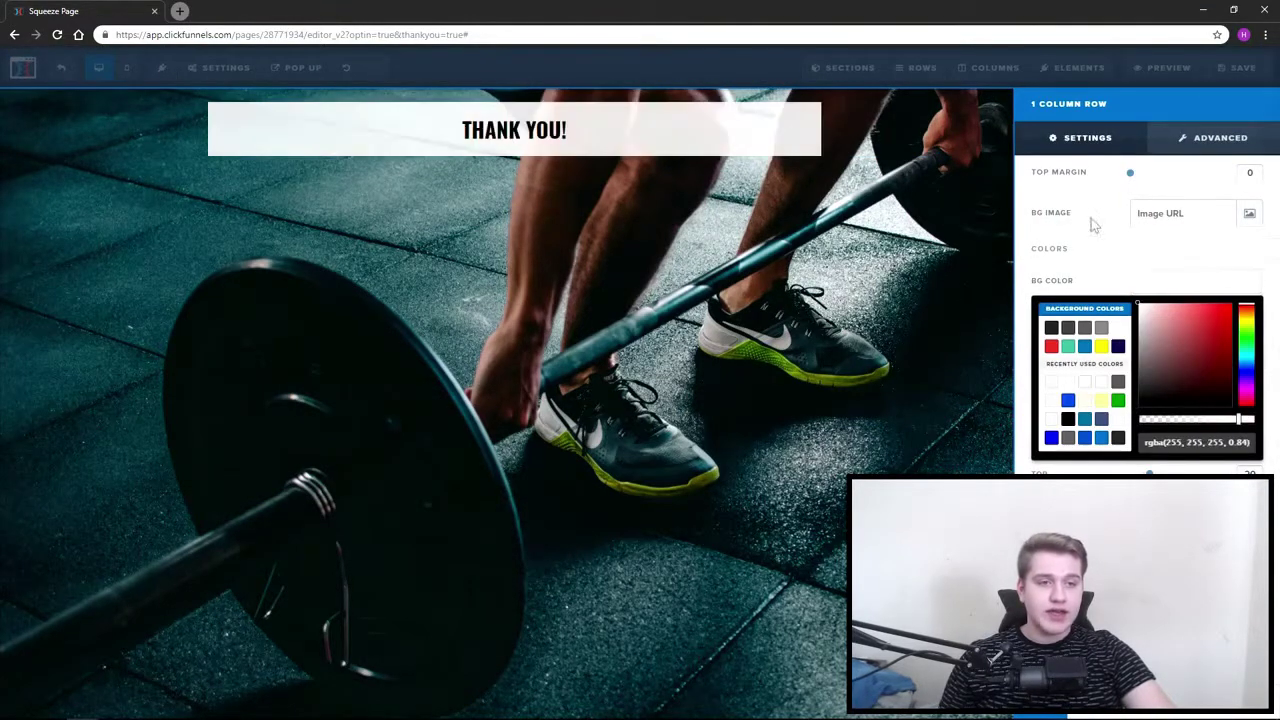
click(1200, 140)
click(1180, 216)
click(1170, 258)
click(803, 152)
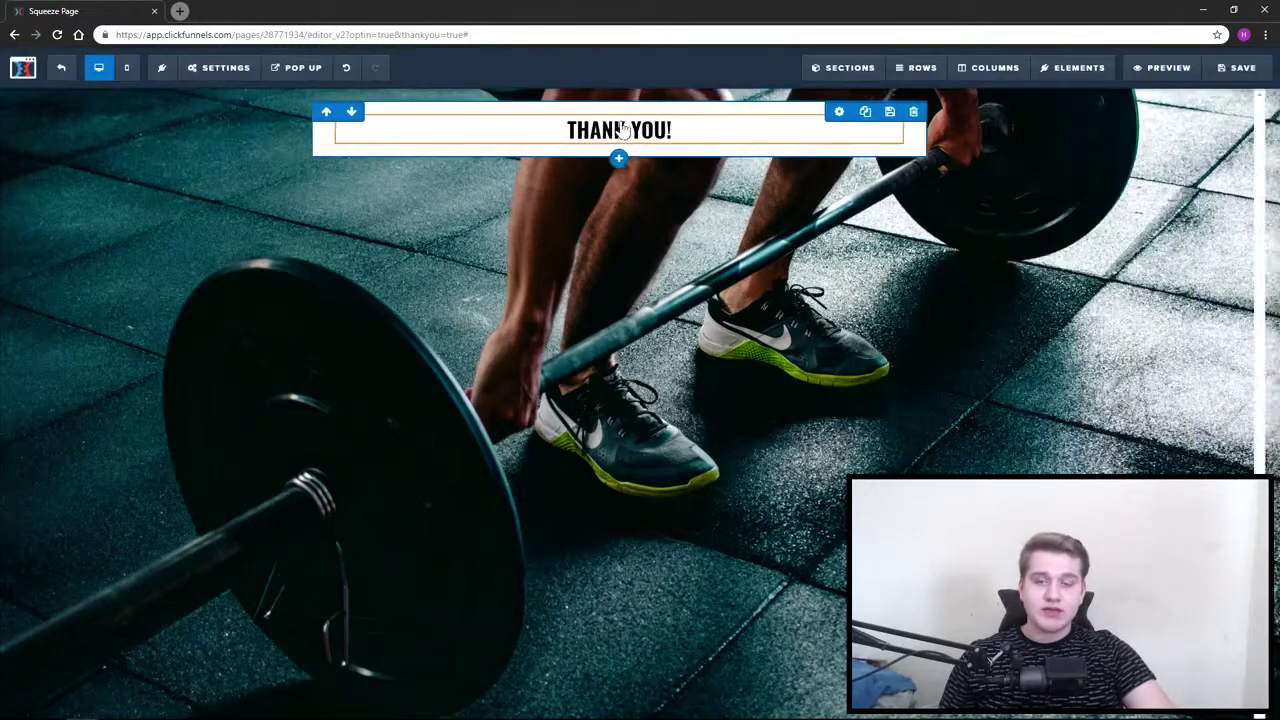
Lower the row background to 0.77 opacity and enlarge THANK YOU! to size 40.
click(855, 112)
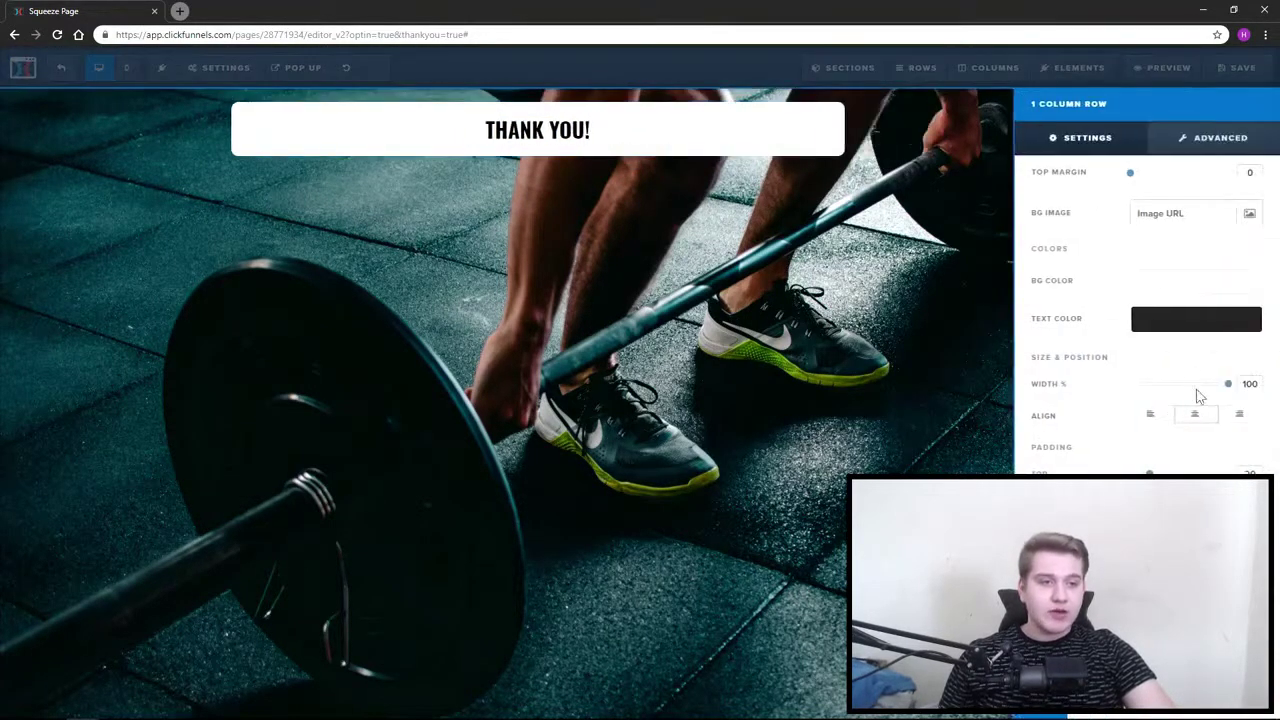
click(1183, 286)
drag(1240, 420, 1234, 428)
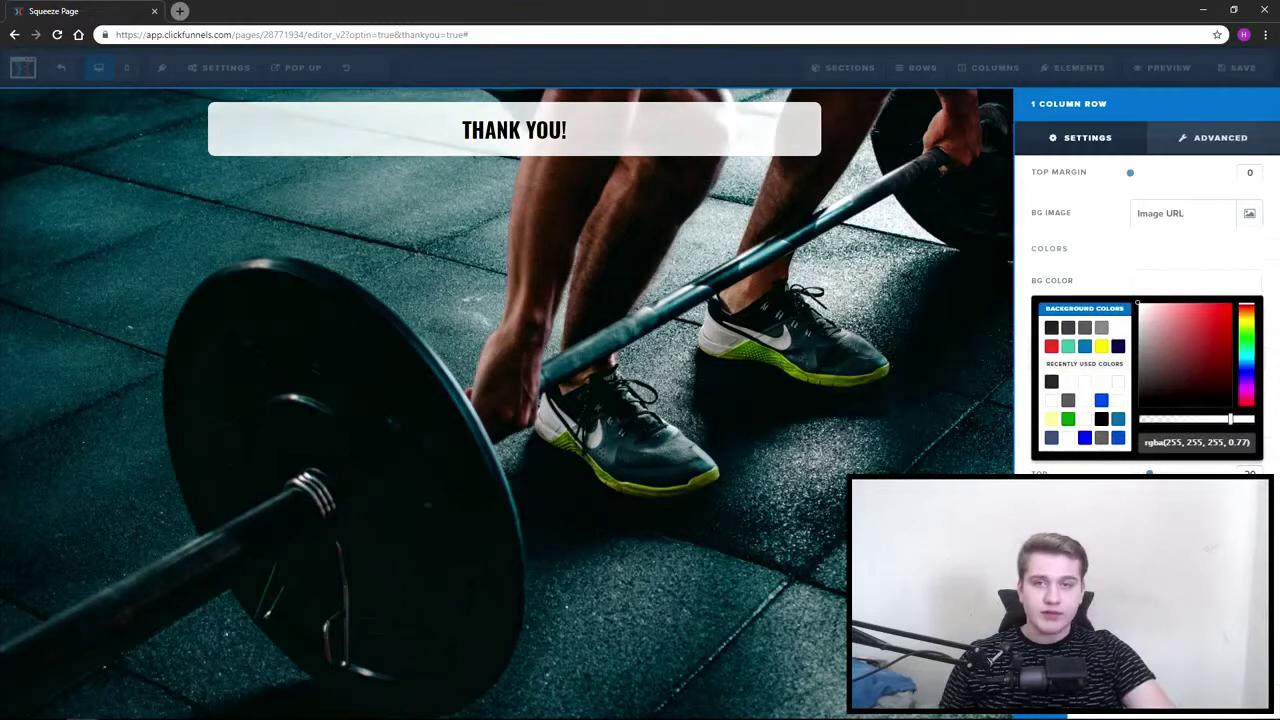
click(683, 413)
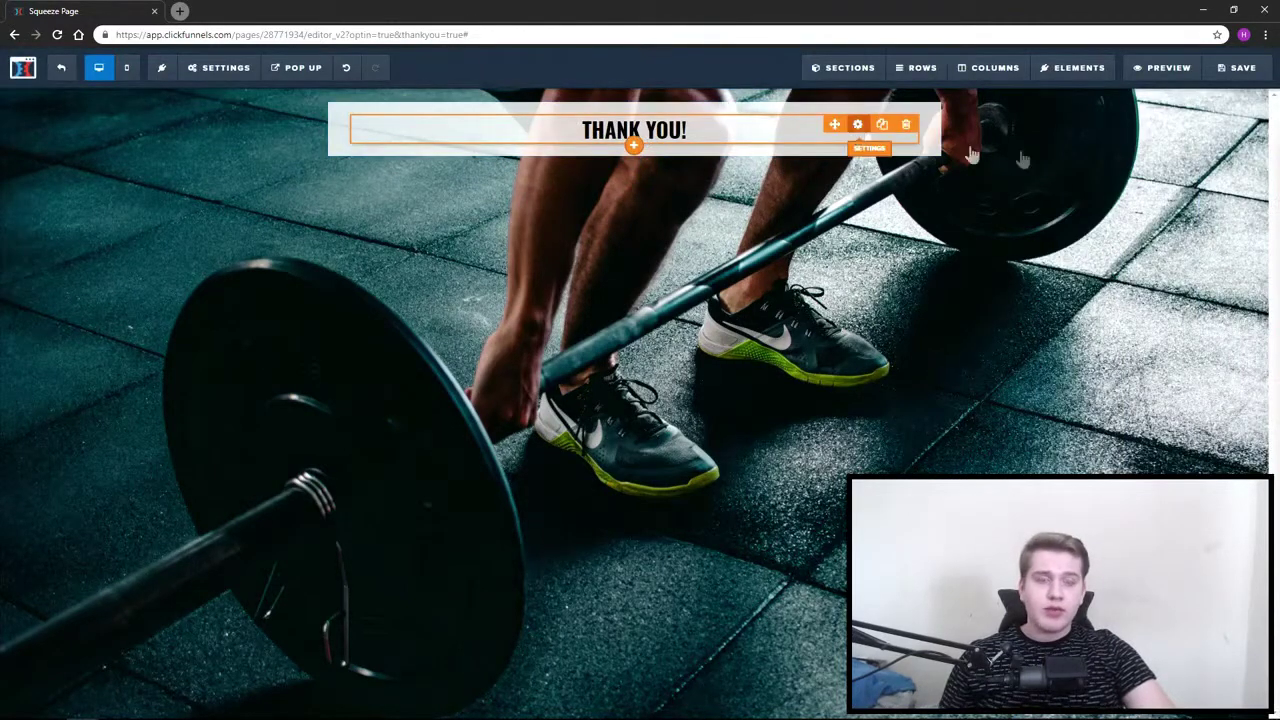
drag(1166, 240, 1180, 244)
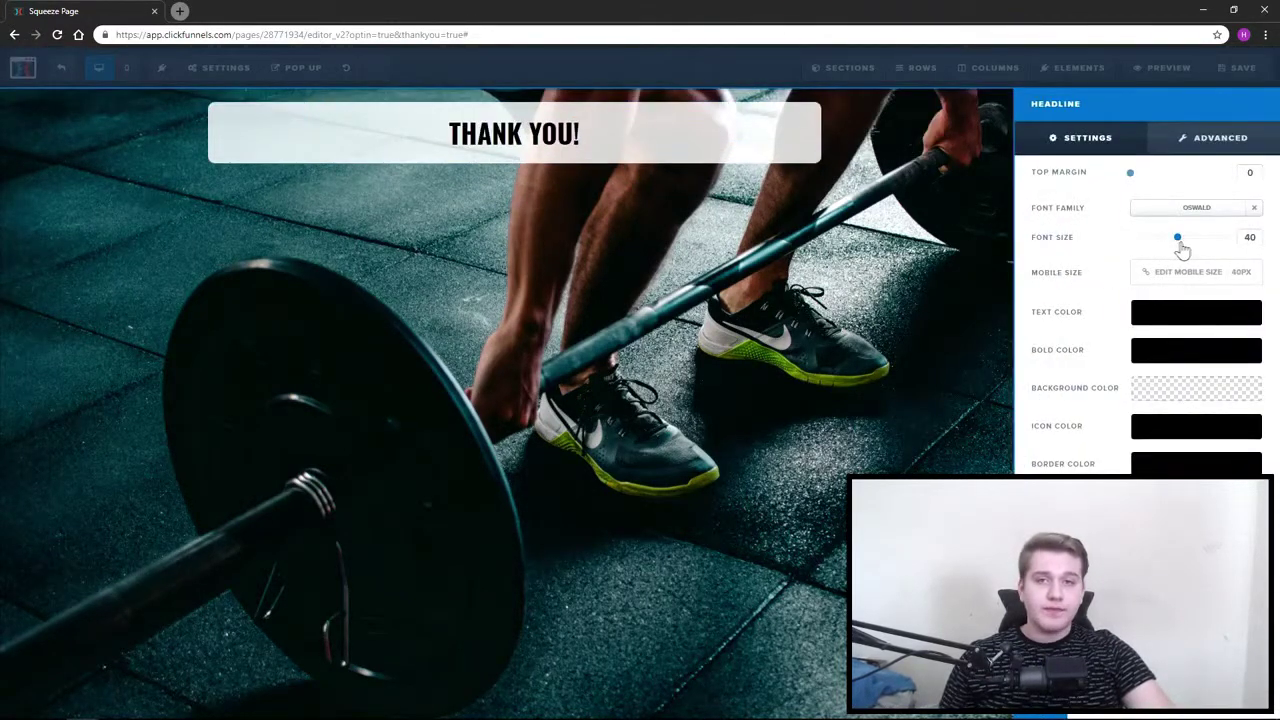
click(616, 132)
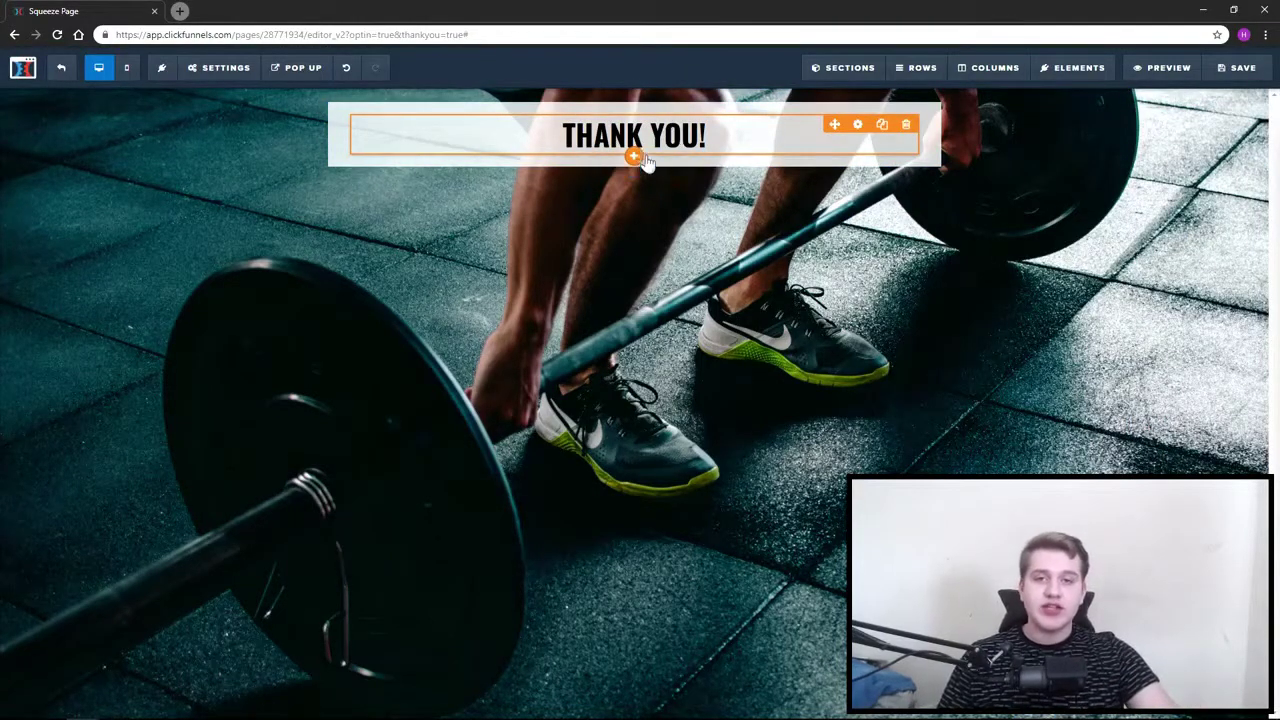
Open the Add Element panel from the orange + below the THANK YOU! headline.
click(636, 158)
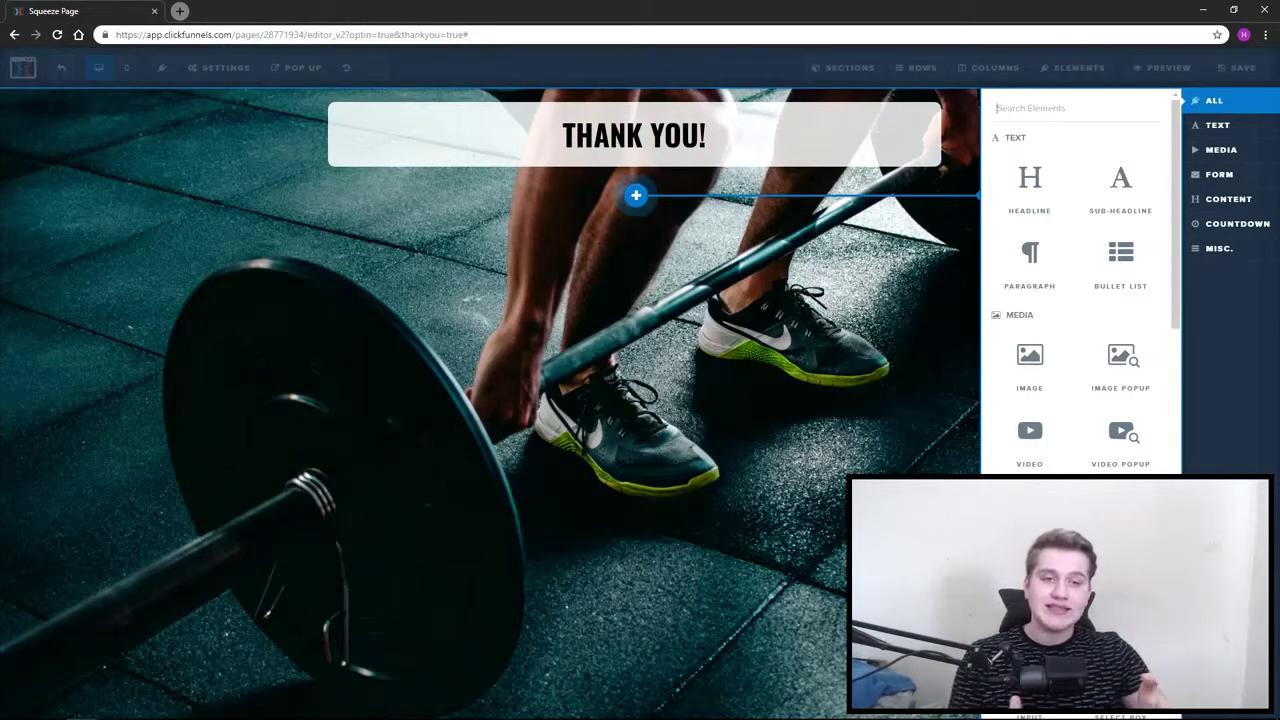
Insert the free one-week-pass coupon image at width 500 under the THANK YOU! headline.
click(1058, 360)
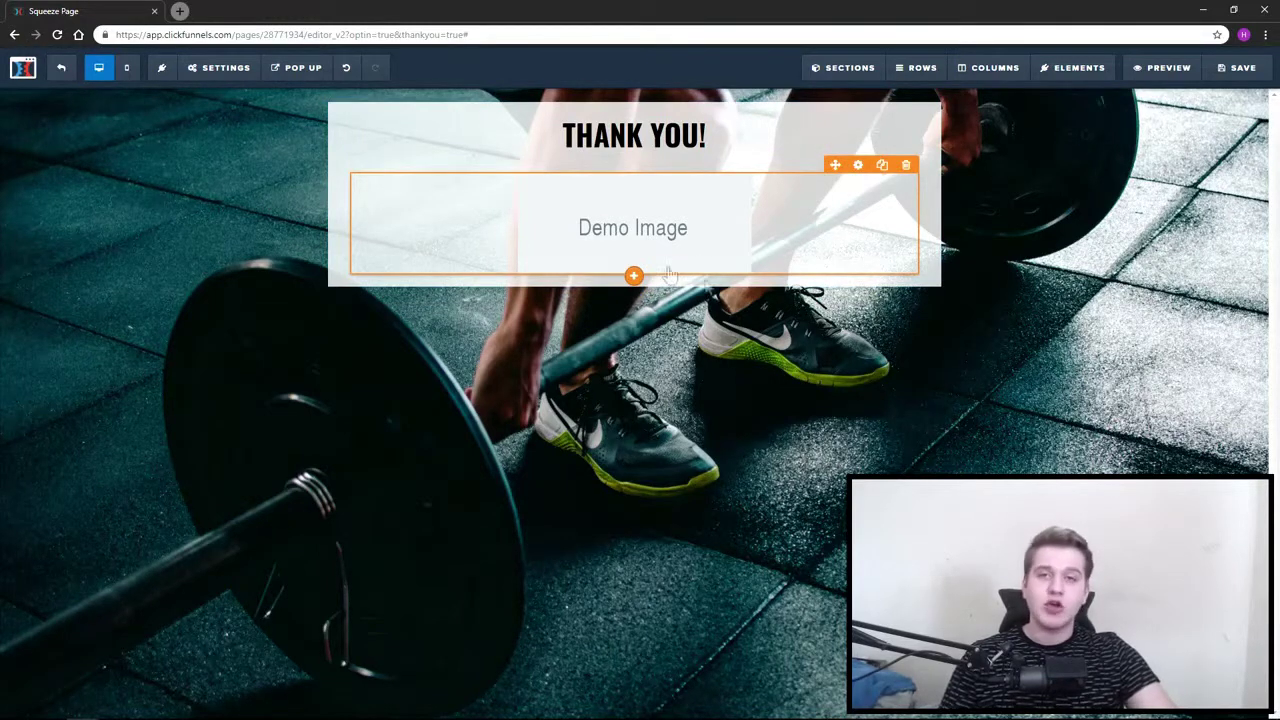
click(859, 166)
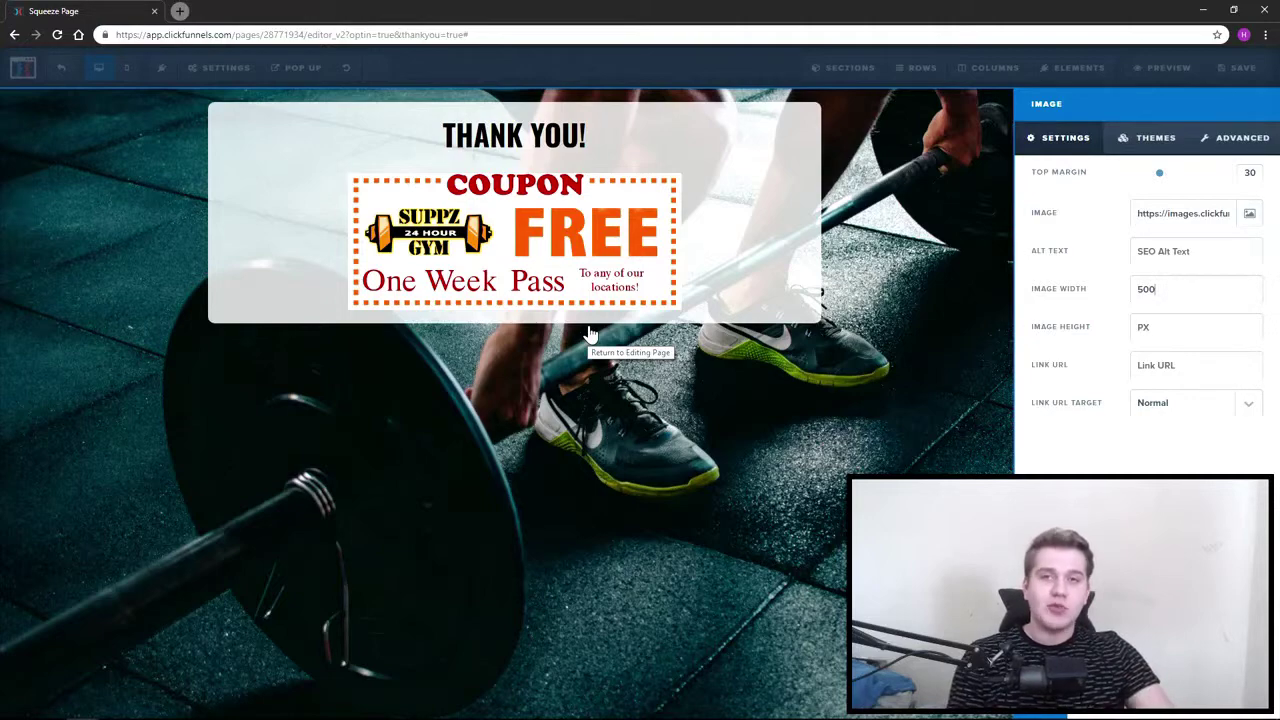
click(590, 333)
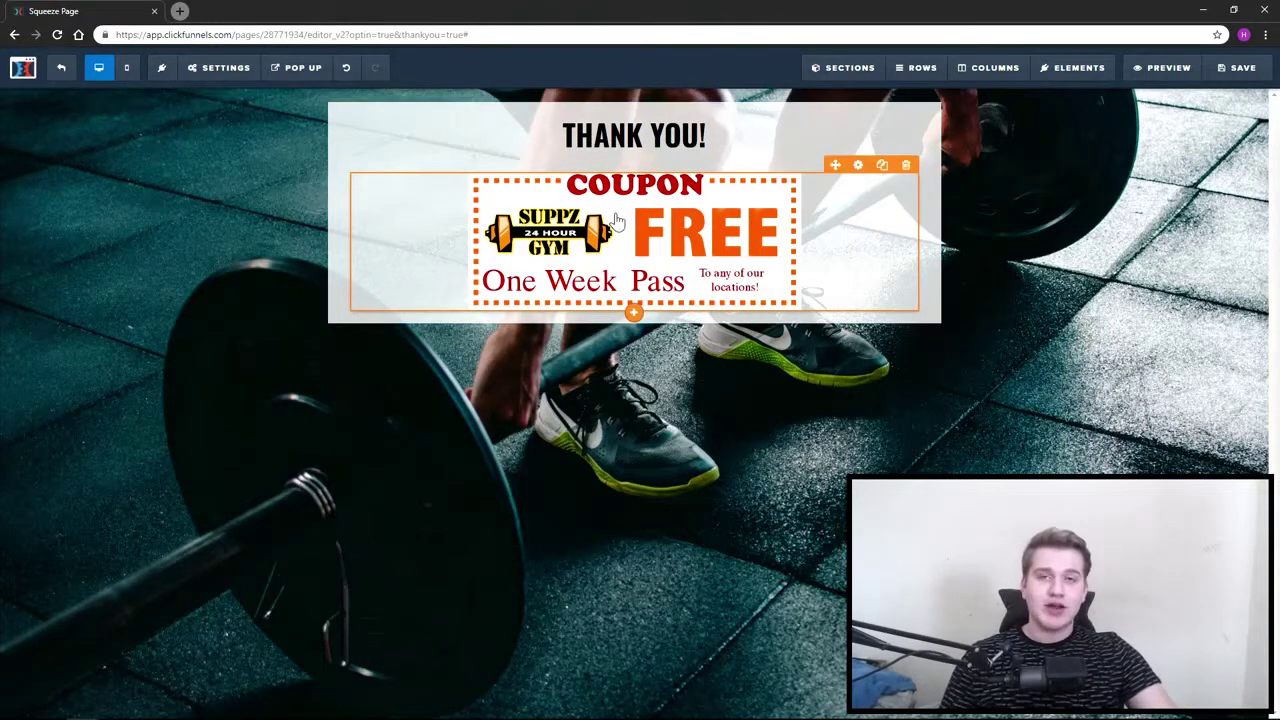
Add a paragraph below the coupon image reading 'Screenshot this and show it upon arrival.'.
click(634, 313)
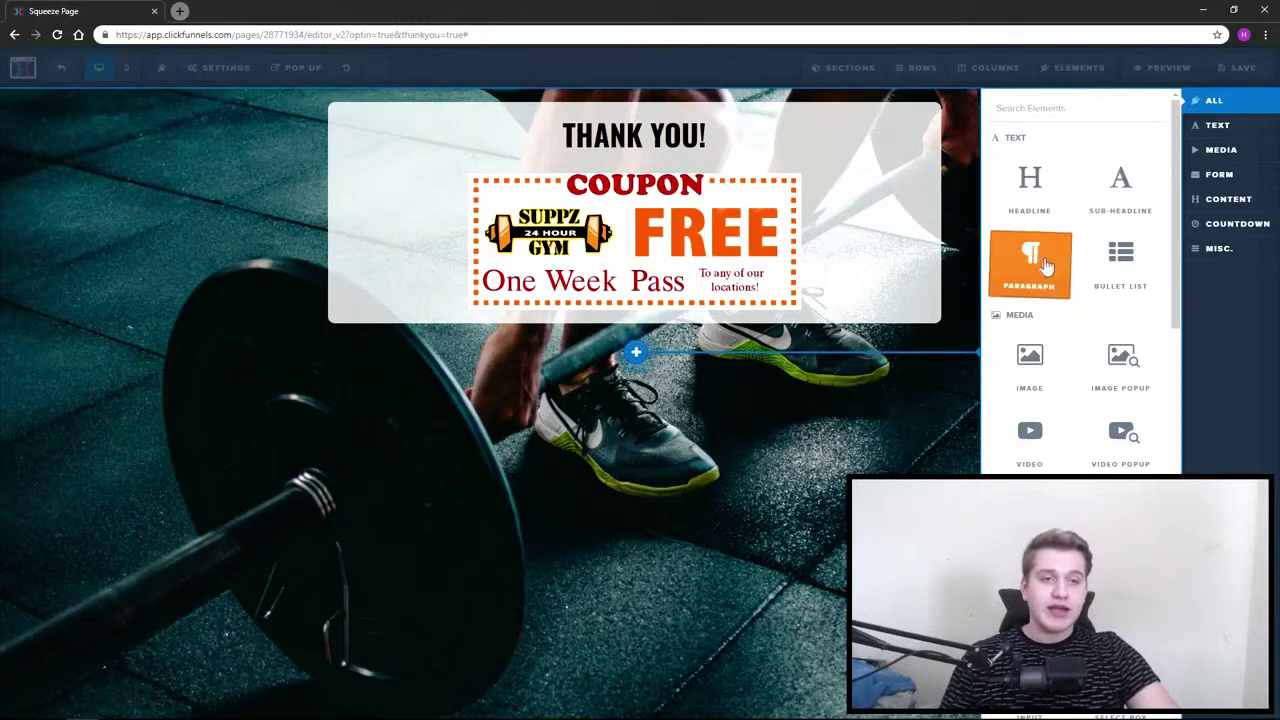
drag(1045, 265, 1040, 311)
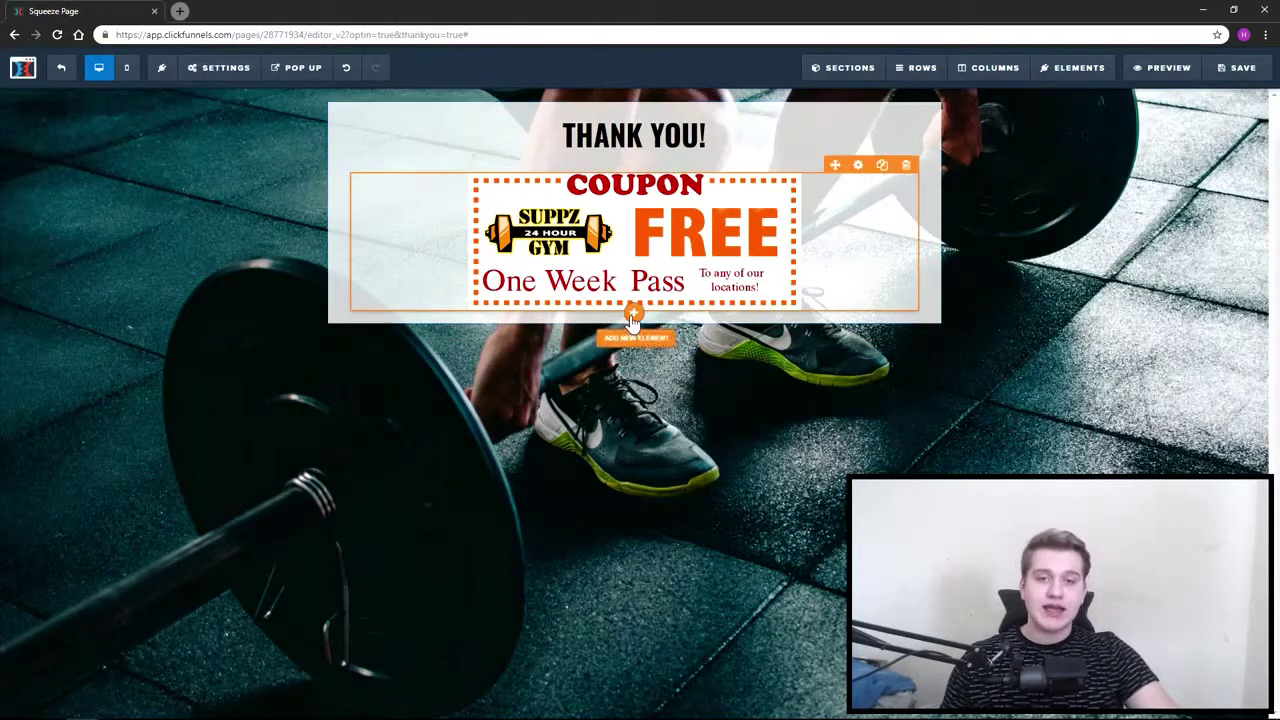
click(634, 313)
click(1033, 262)
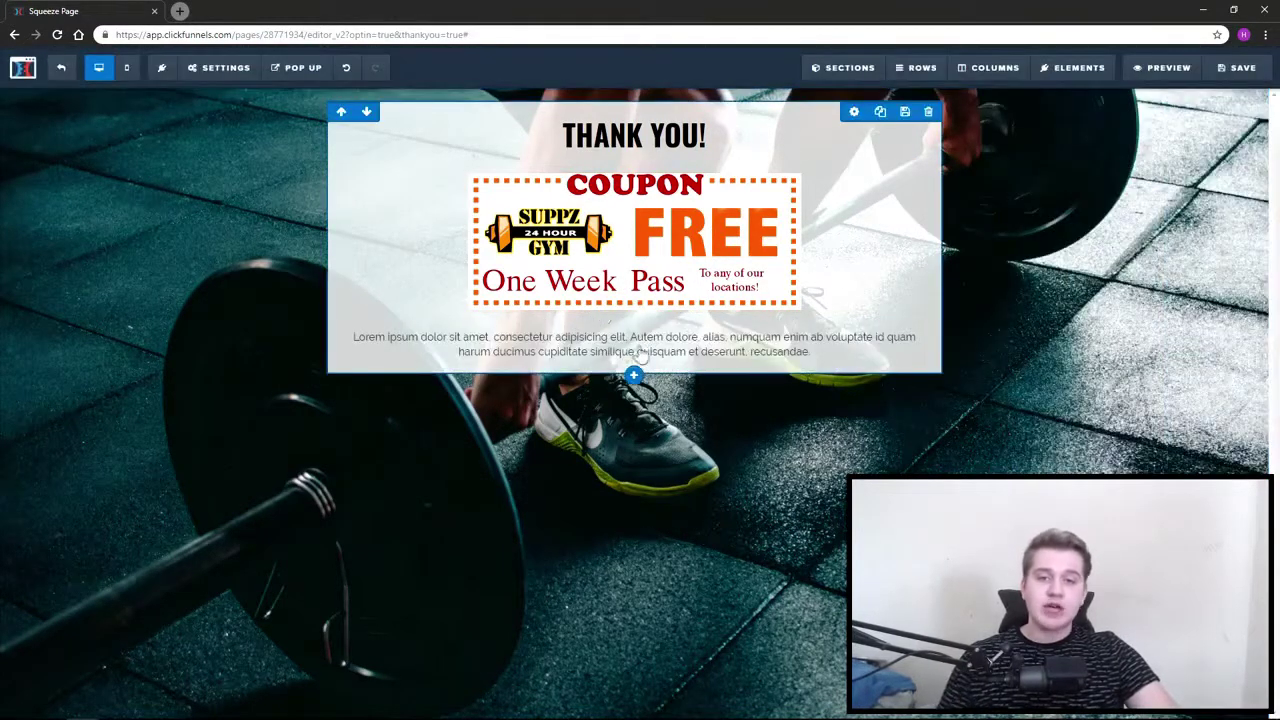
click(638, 350)
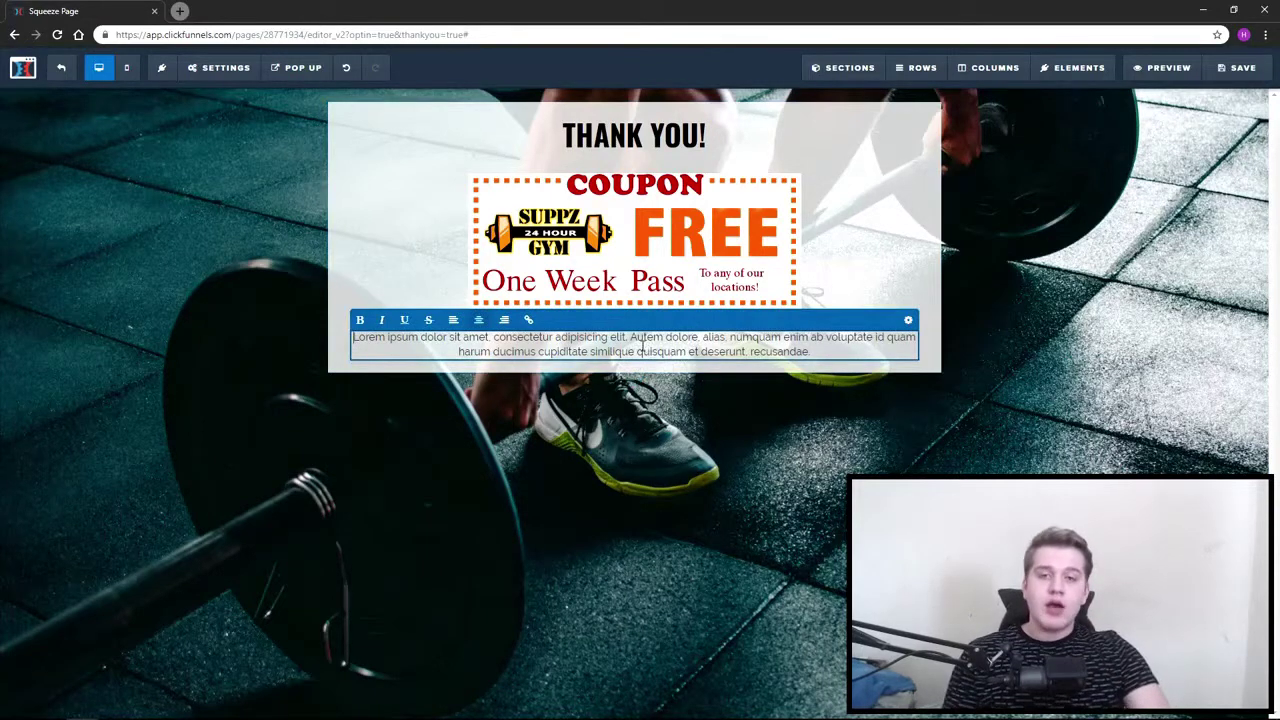
triple_click(641, 345)
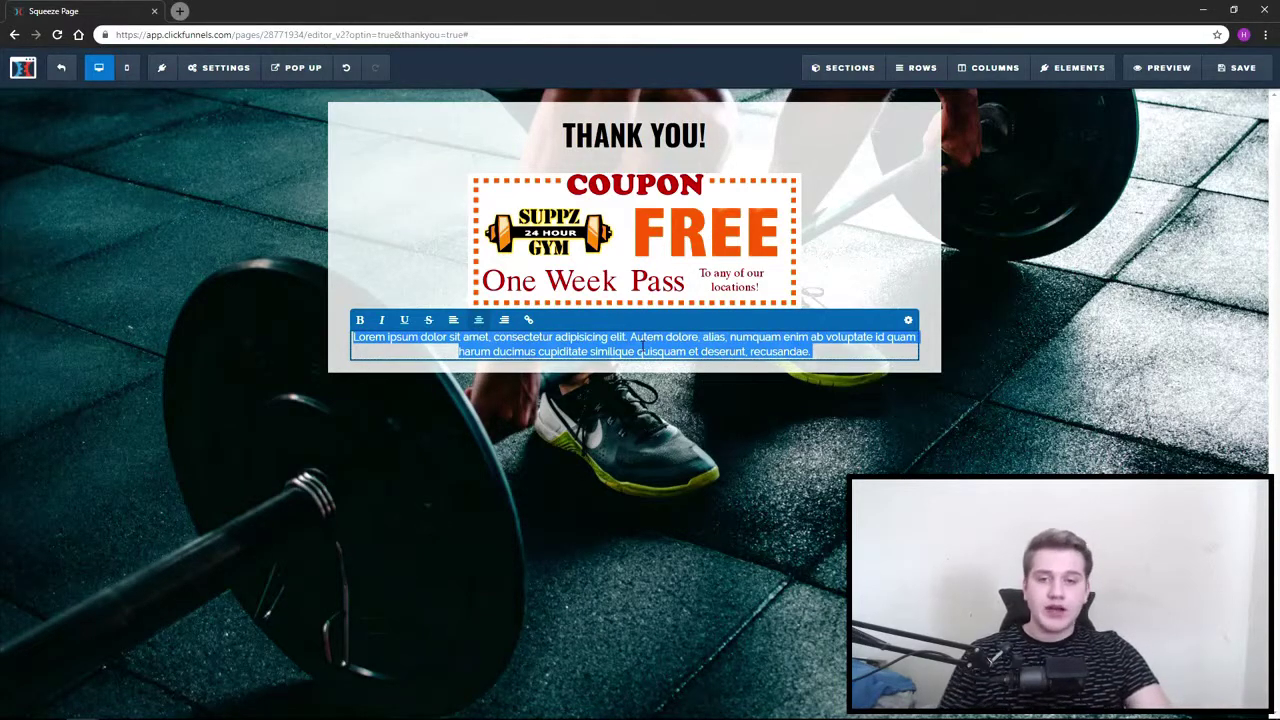
text(Sc)
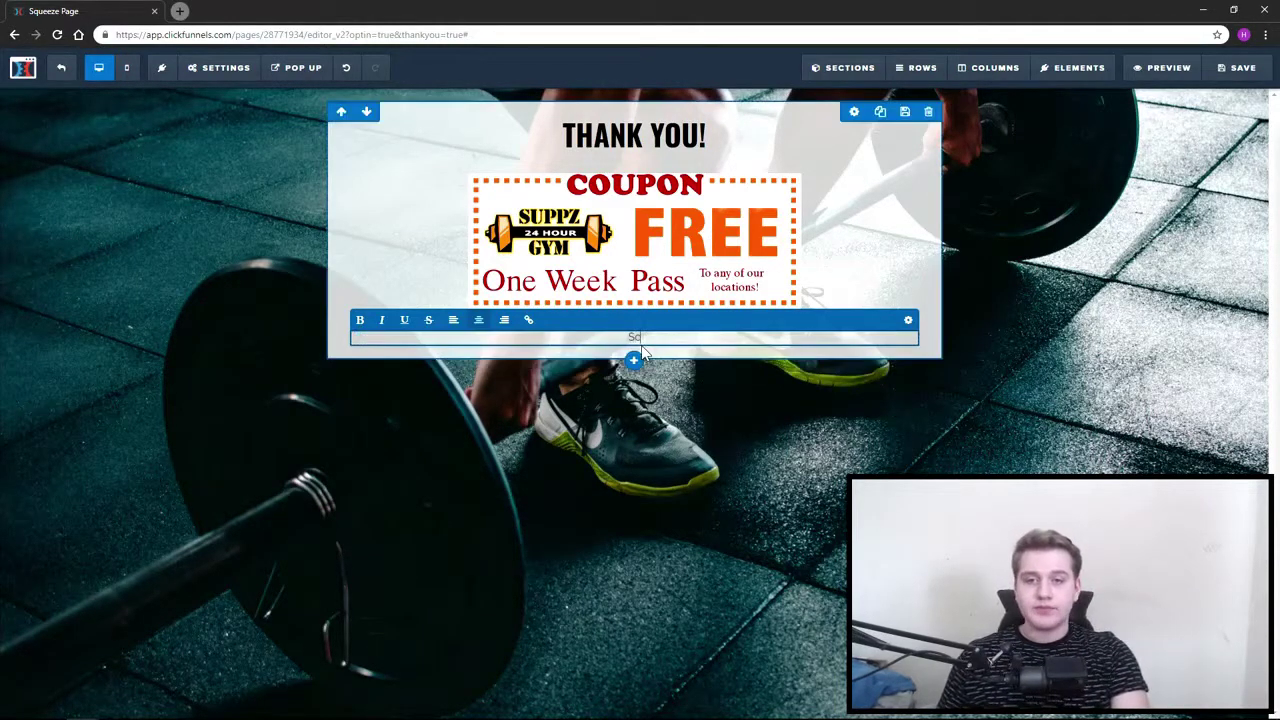
text(reenshot this co)
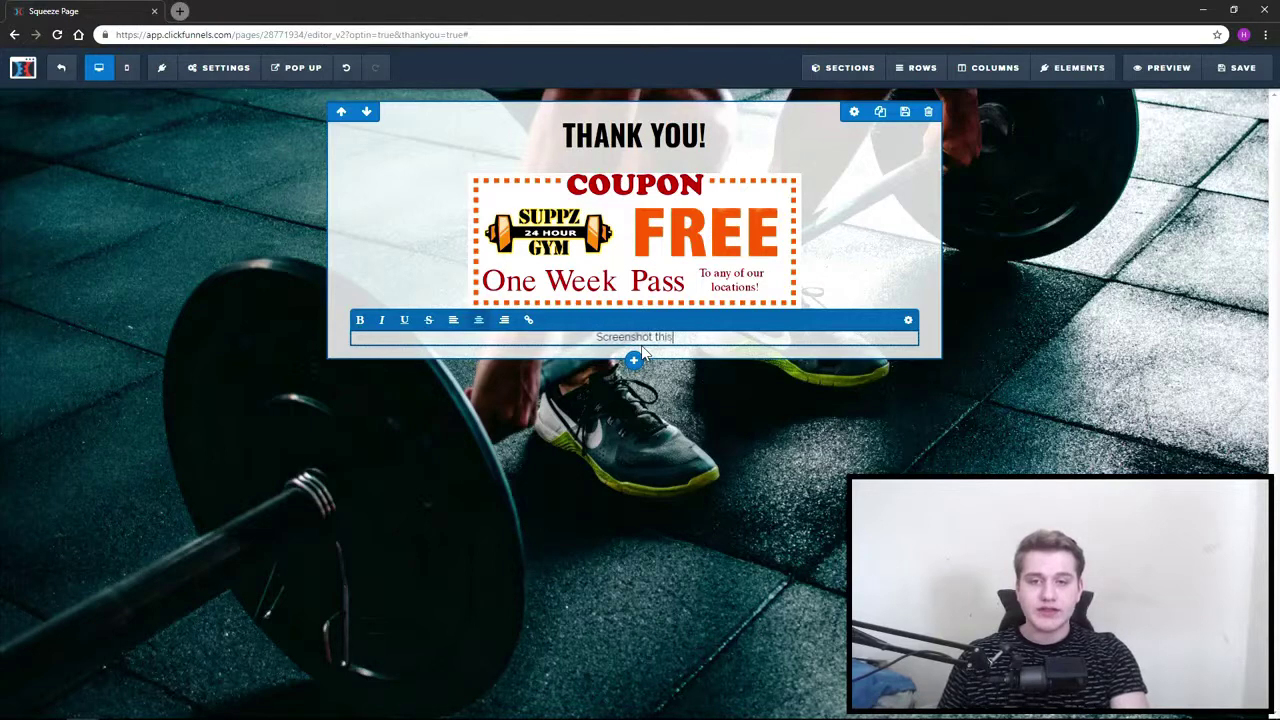
key(BackSpace)
key(BackSpace)
text(a)
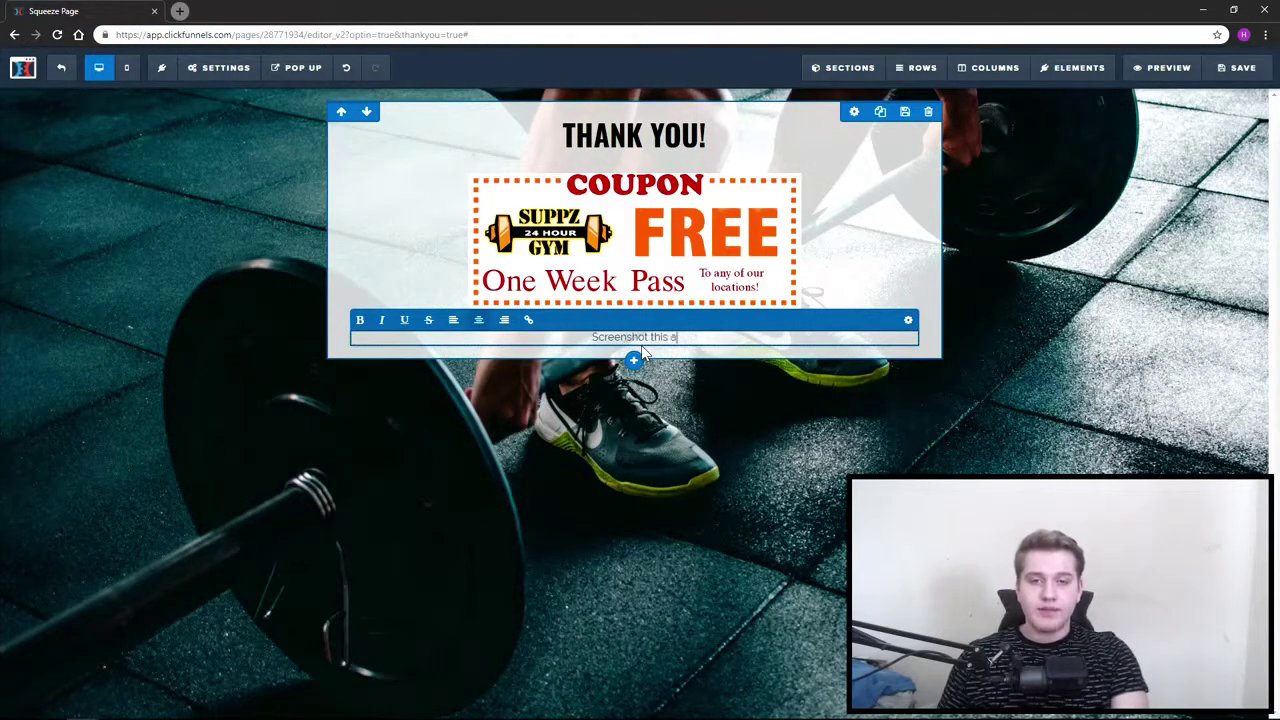
key(BackSpace)
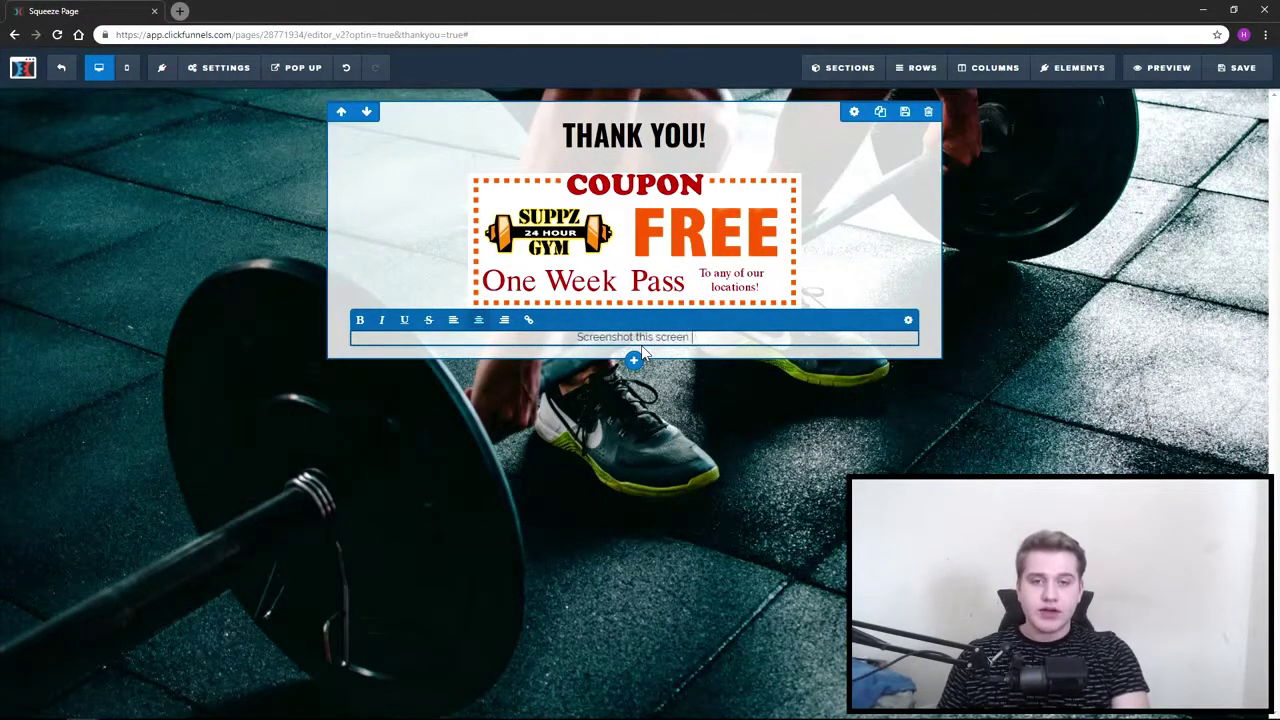
text(and show it upo)
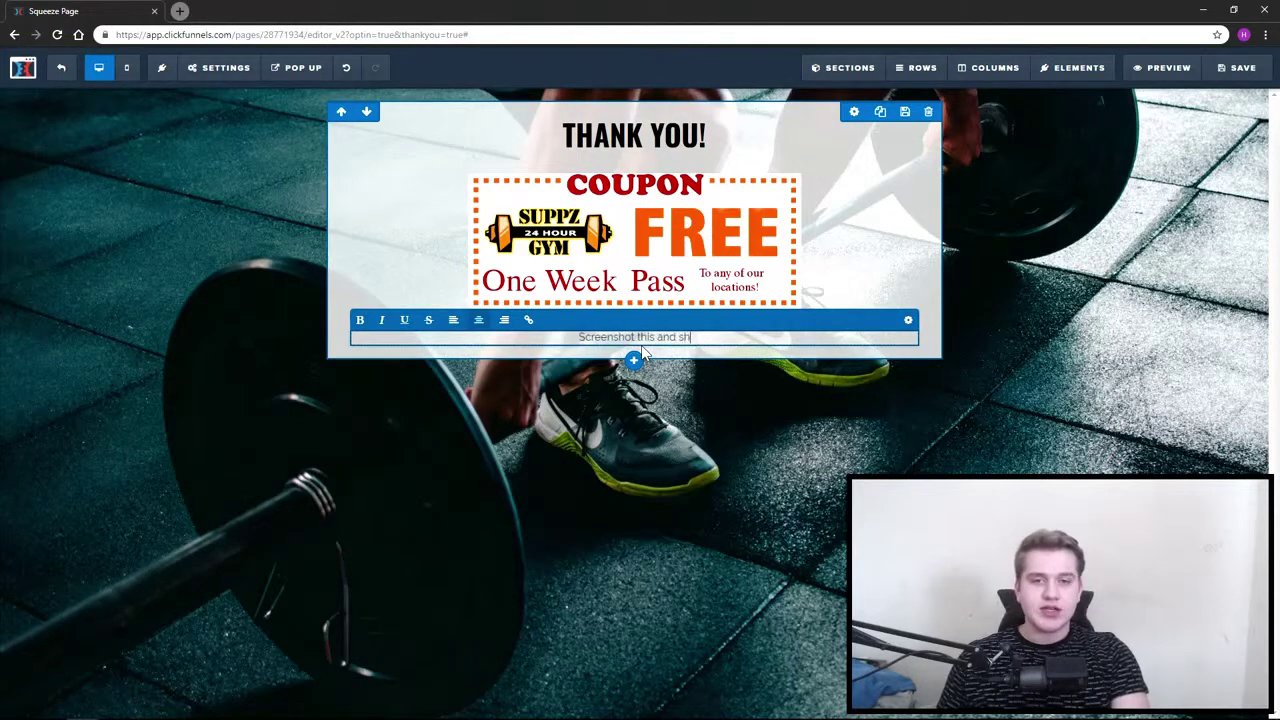
text(rival.)
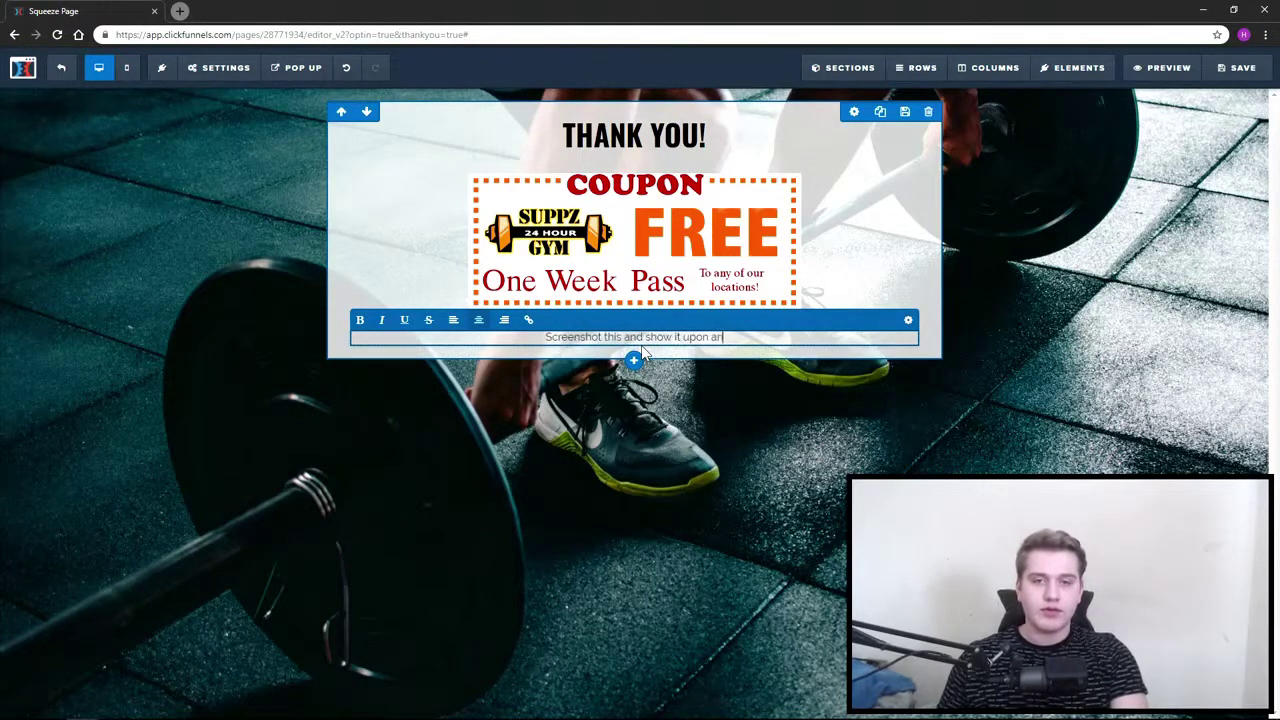
Style the paragraph with black text, font size 24 and top margin 20.
click(908, 319)
click(1185, 313)
click(1228, 436)
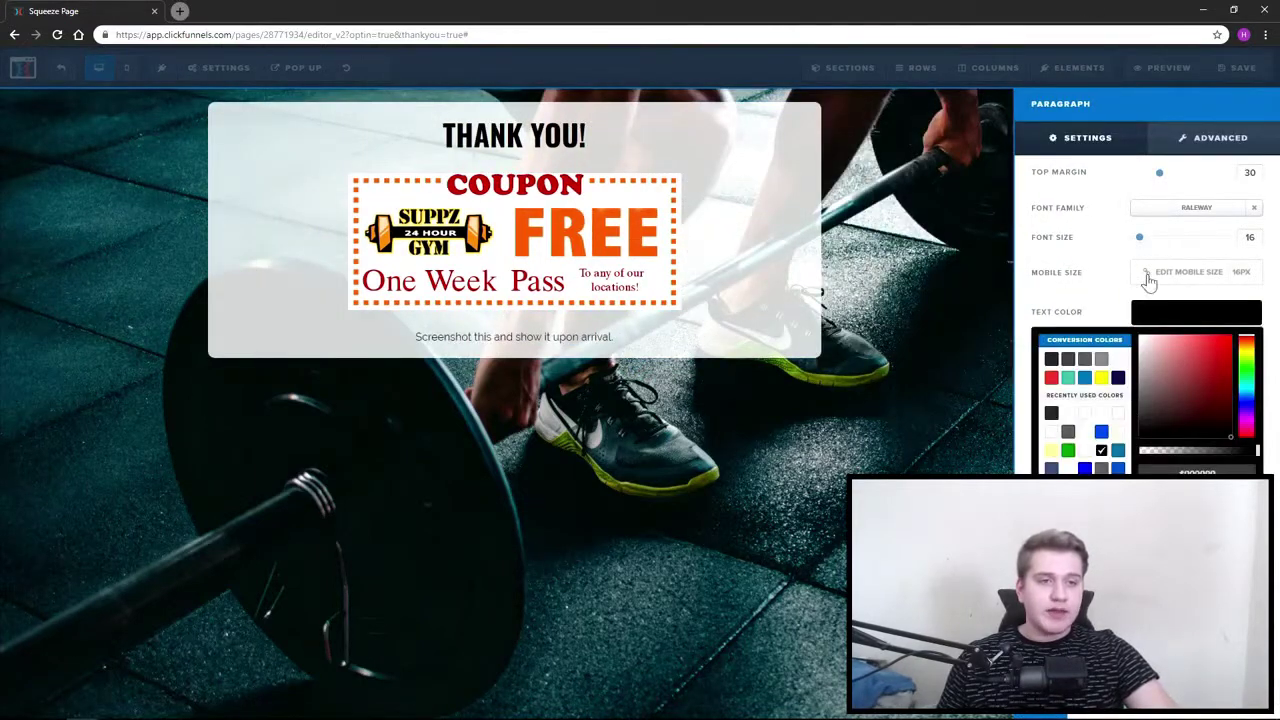
drag(1143, 246, 1157, 246)
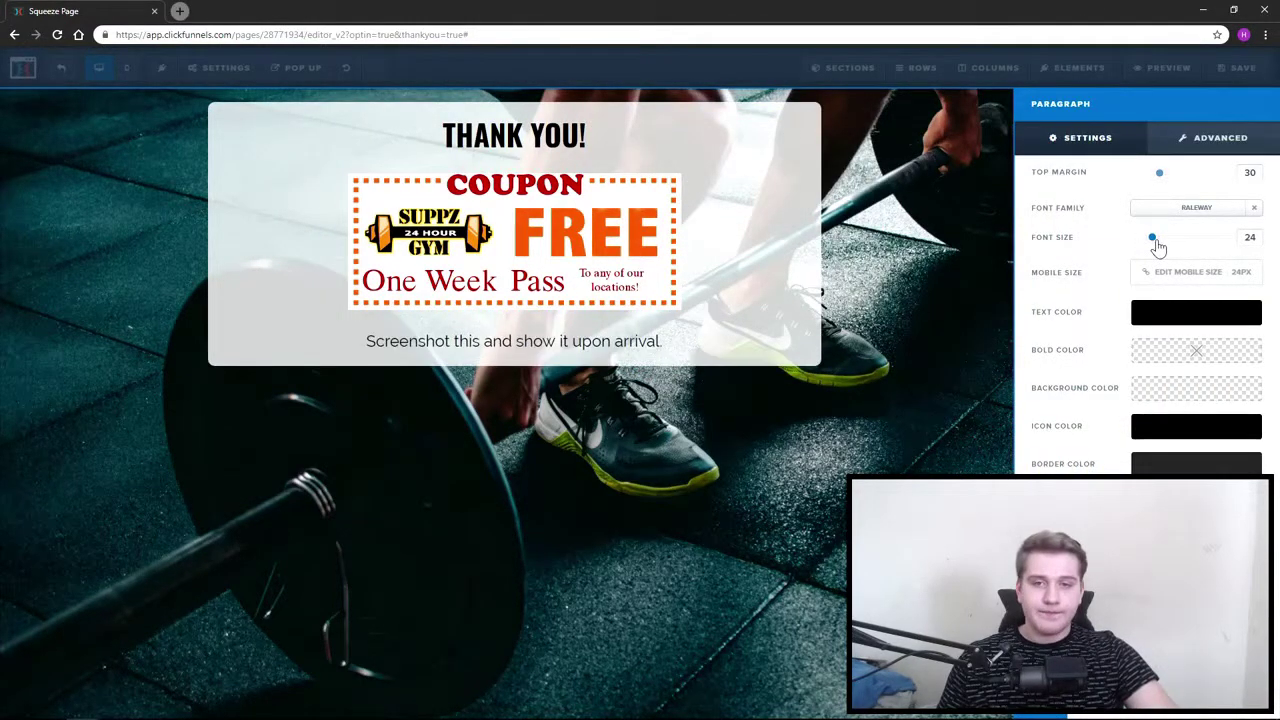
click(1148, 174)
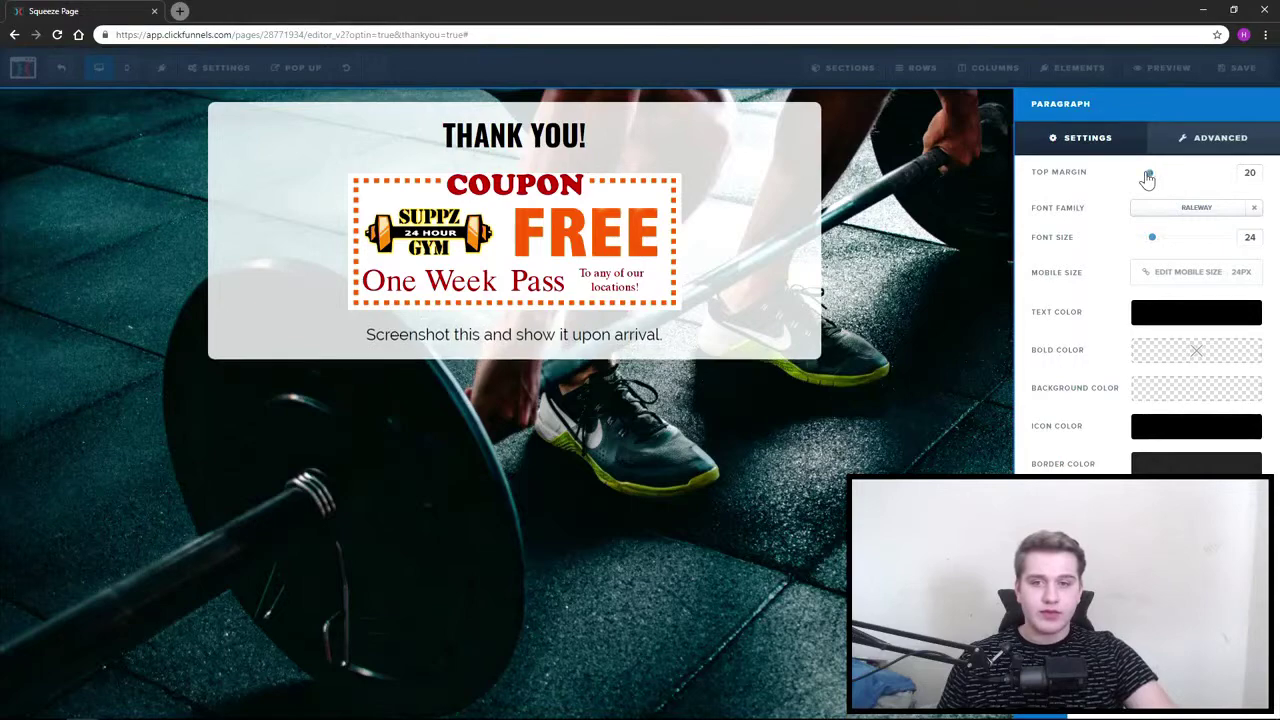
click(588, 281)
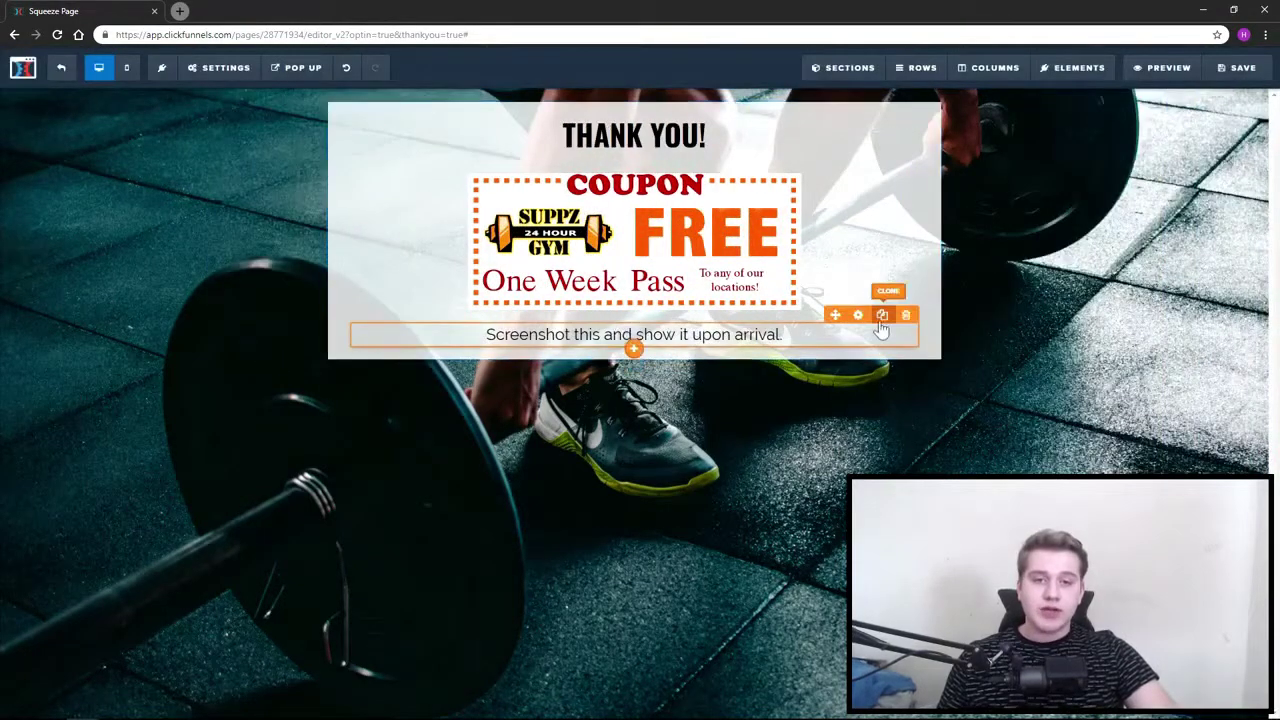
Duplicate the screenshot line and change the copy to 'Share this offer using the buttons below to recieve another week free!'.
click(883, 314)
click(815, 370)
triple_click(822, 369)
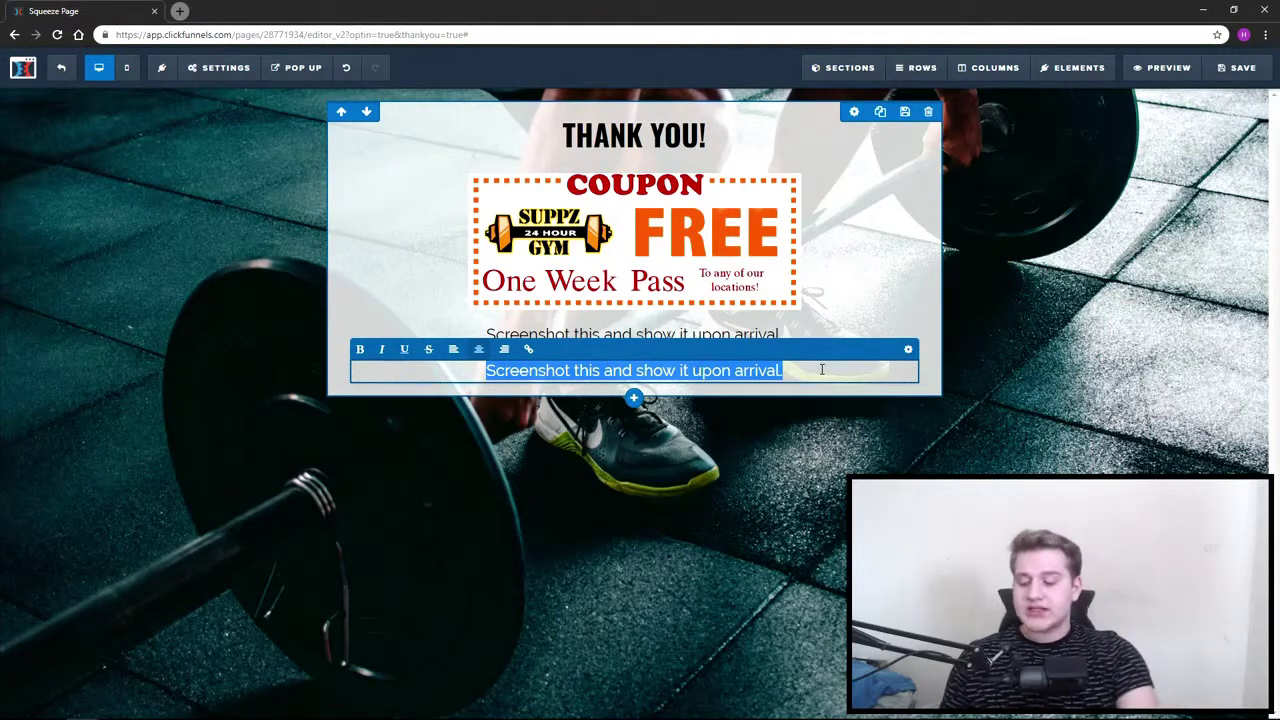
text(Share this o)
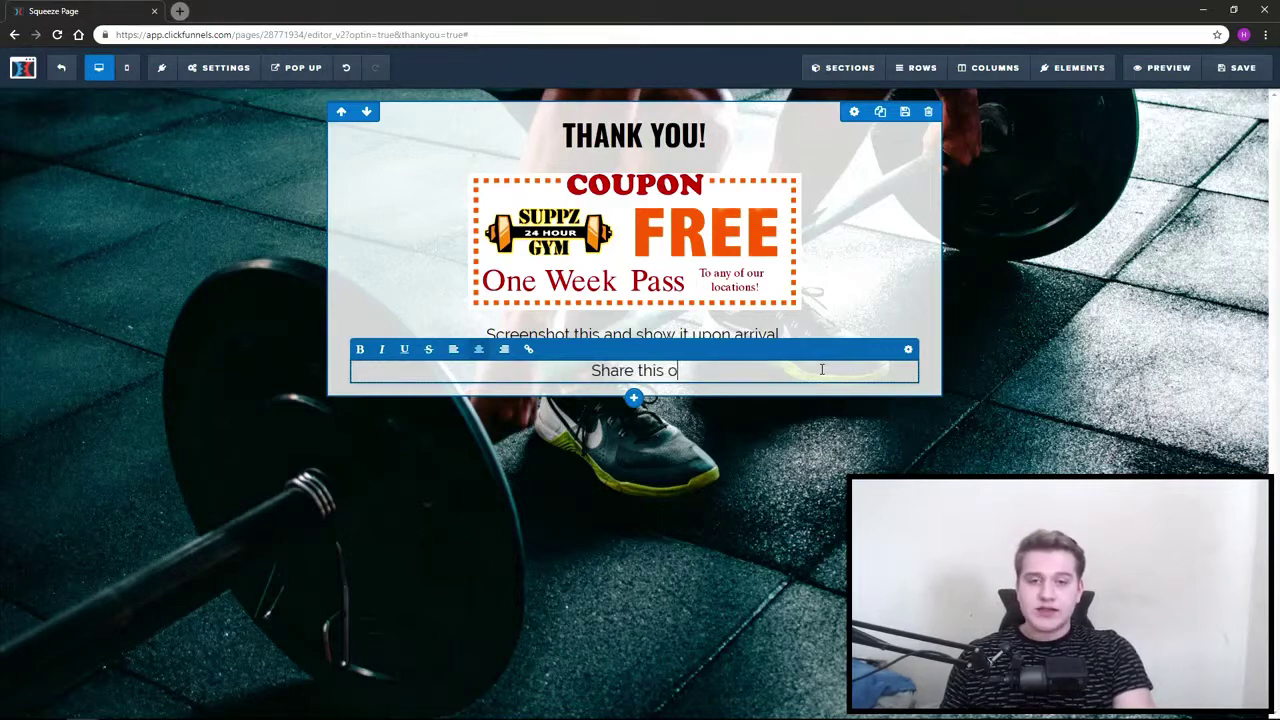
text(ffer using the button)
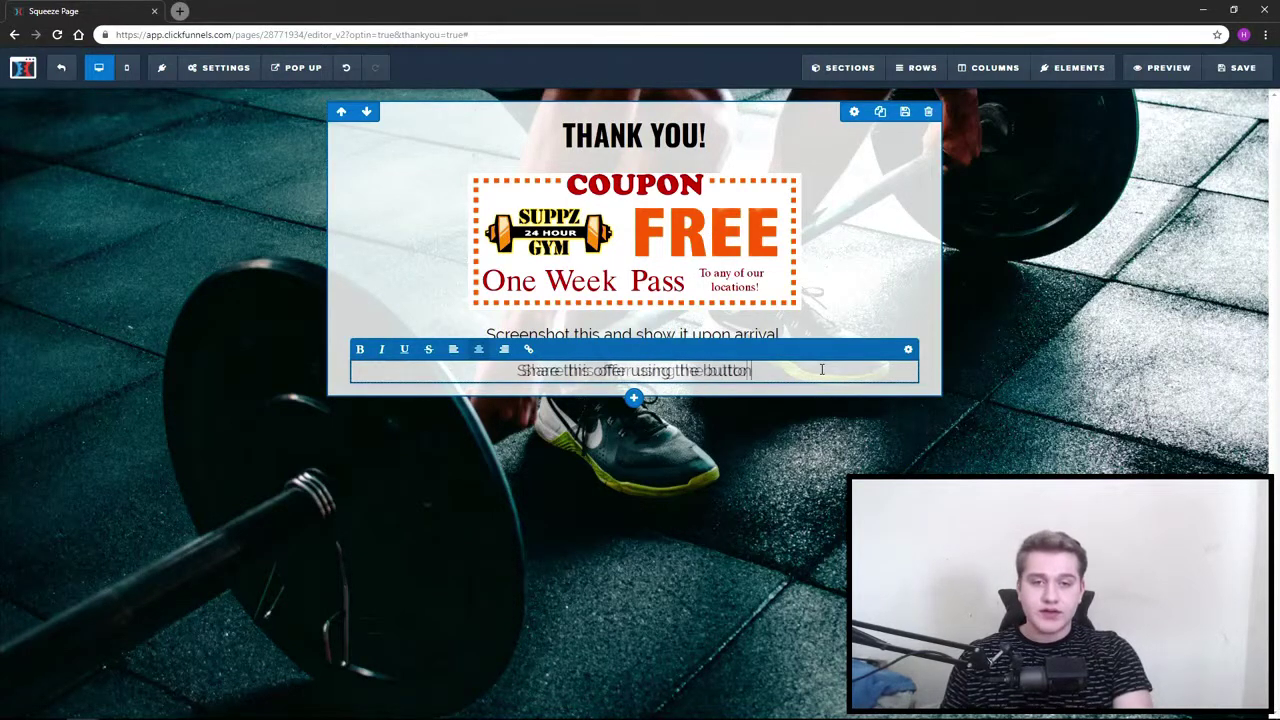
text(s below t)
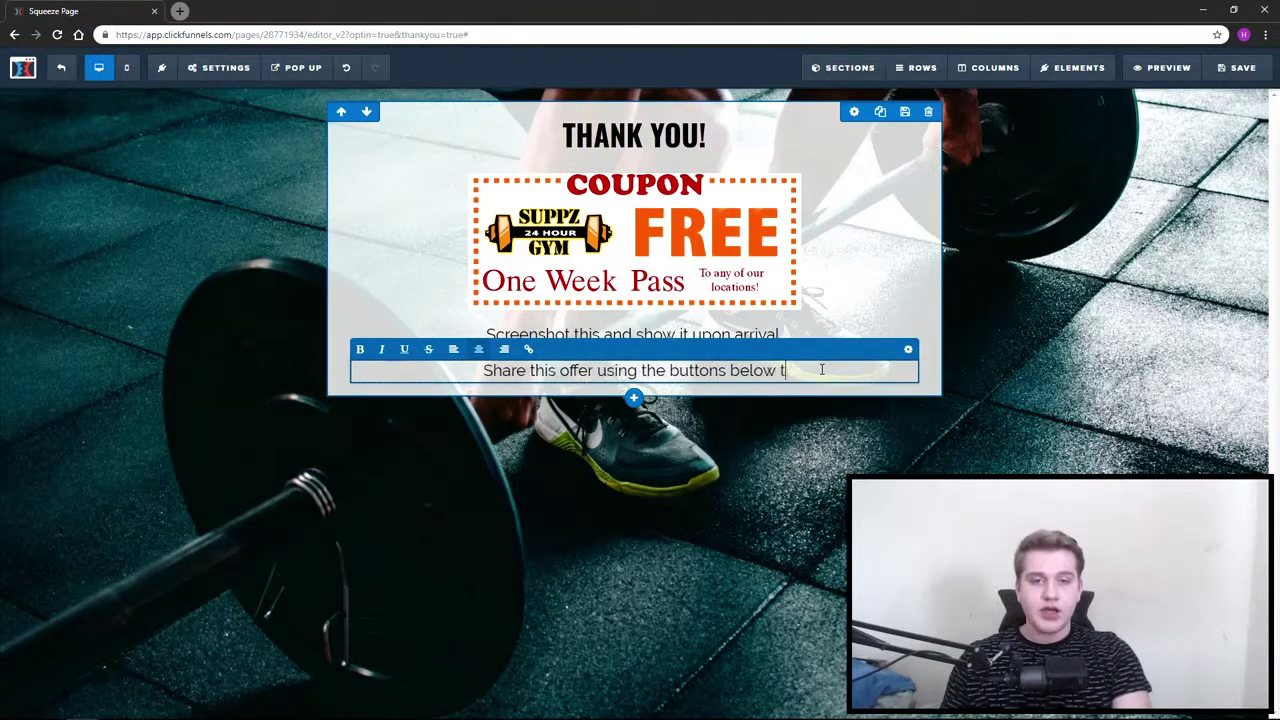
text(o recieve another week free!)
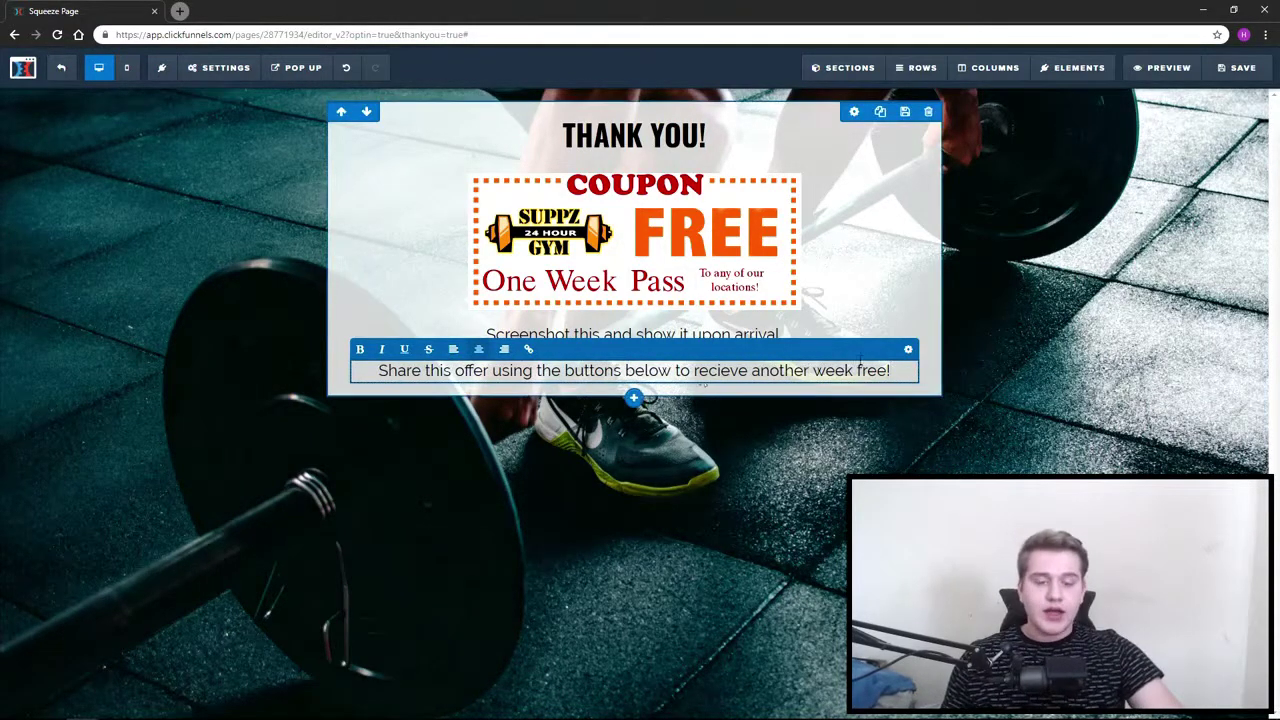
Add Facebook, Twitter and Google+ share buttons beneath the share-offer line.
click(634, 408)
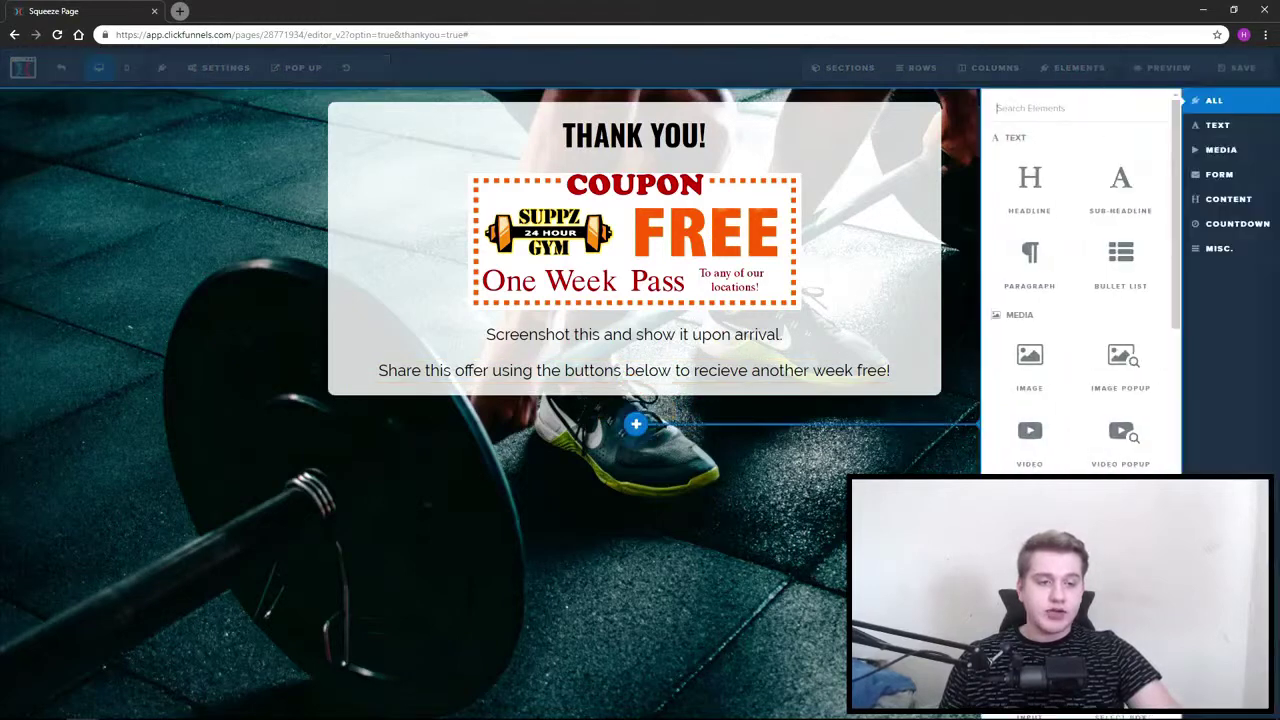
scroll(1078, 280, down, 10)
scroll(1080, 280, down, 10)
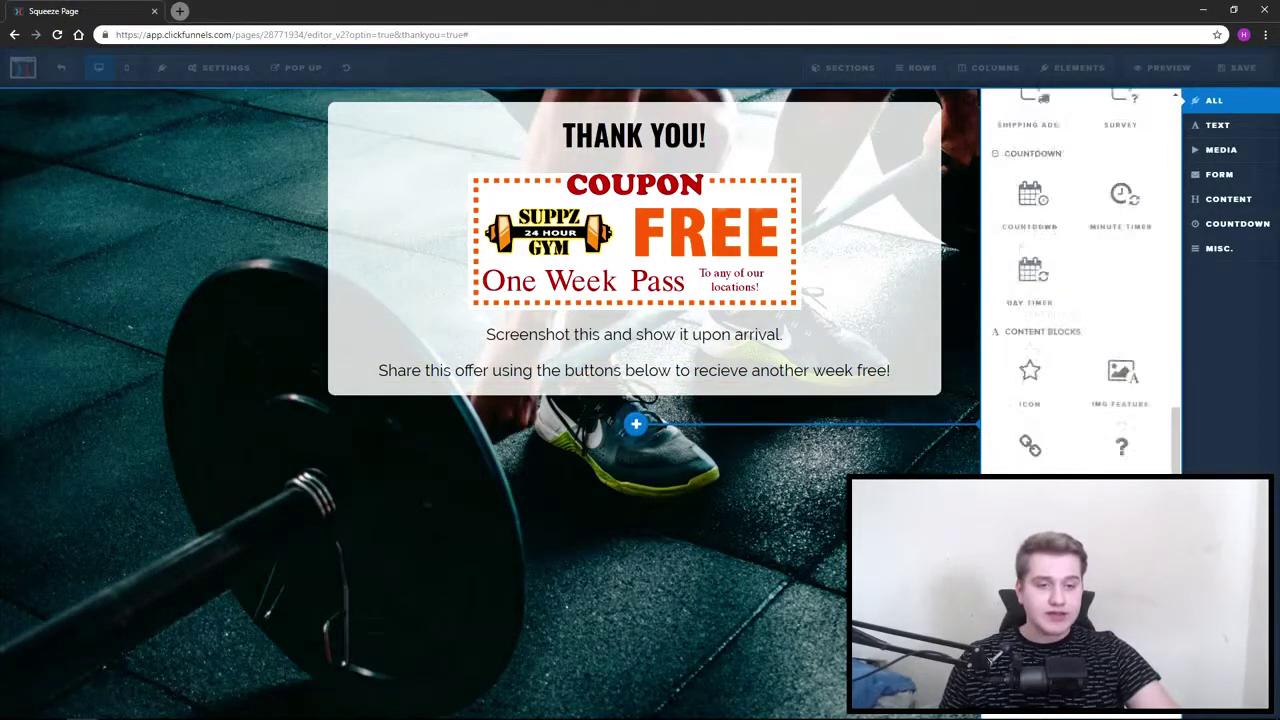
click(1030, 580)
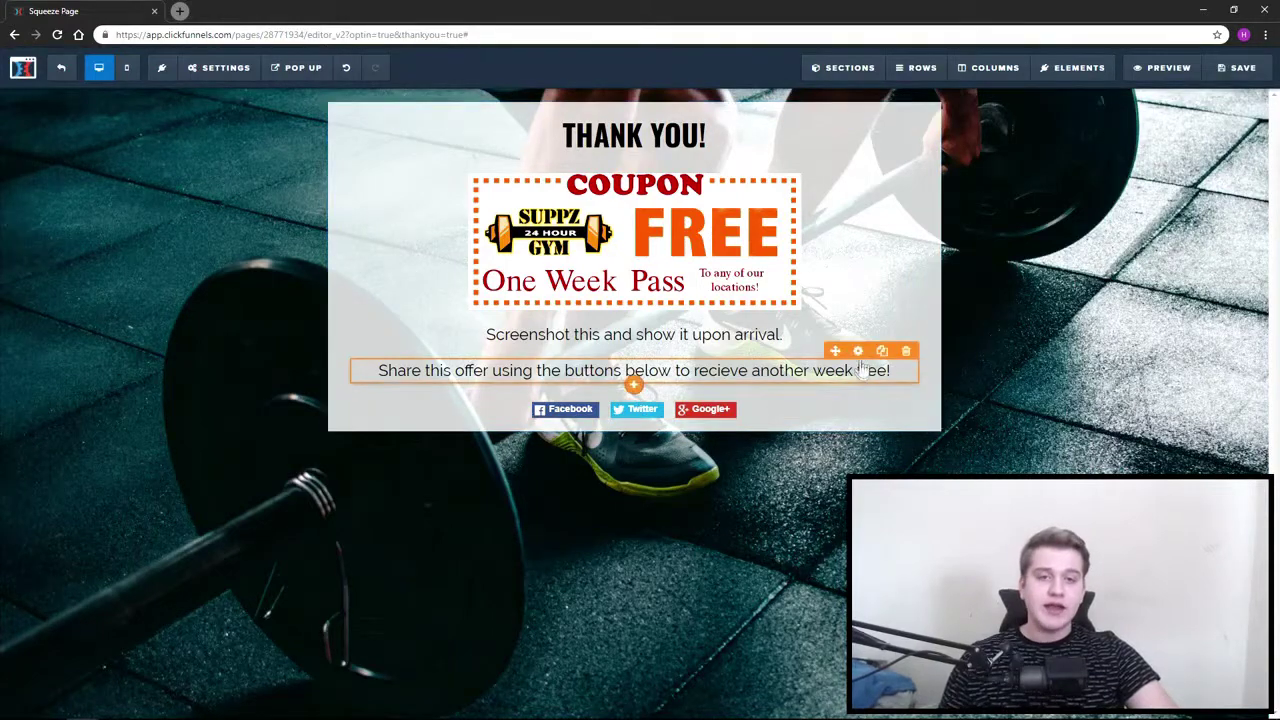
Reduce the share-offer paragraph's top margin to tighten its spacing.
click(860, 352)
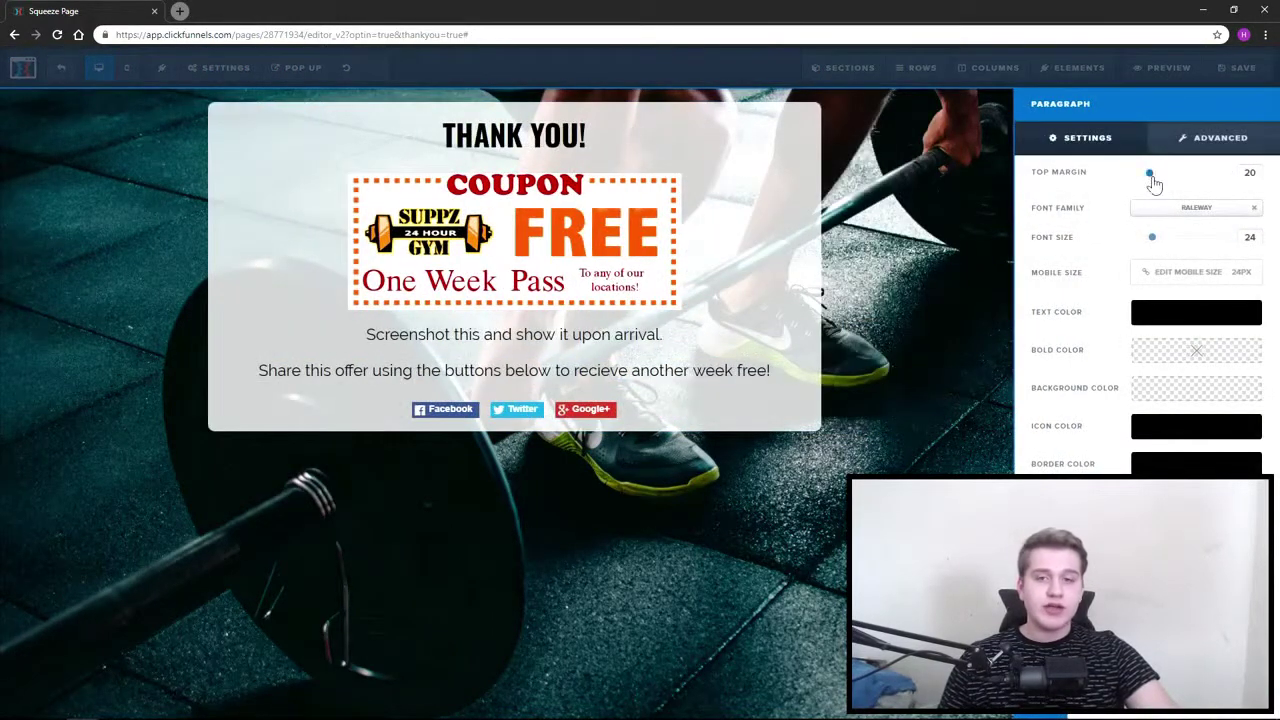
drag(1151, 176, 1137, 175)
click(737, 435)
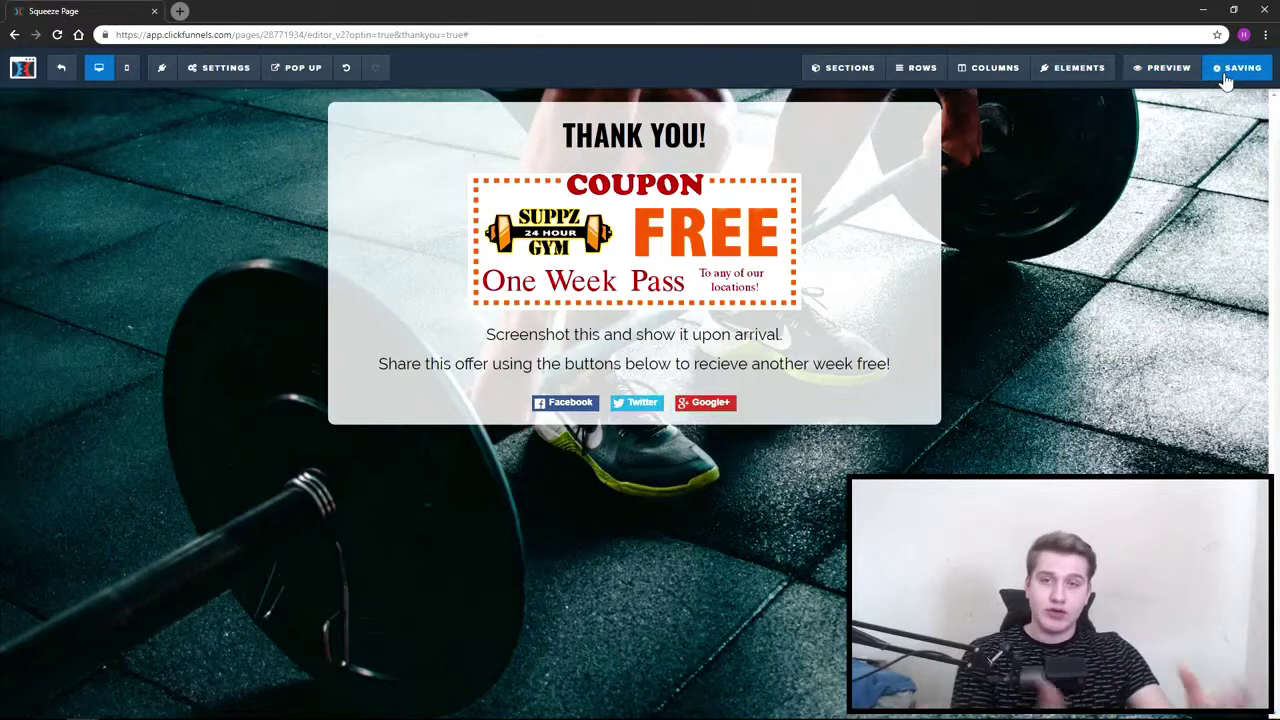
Copy the Thank You step URL and paste it as the Optin page's On Submit Go To redirect.
click(58, 78)
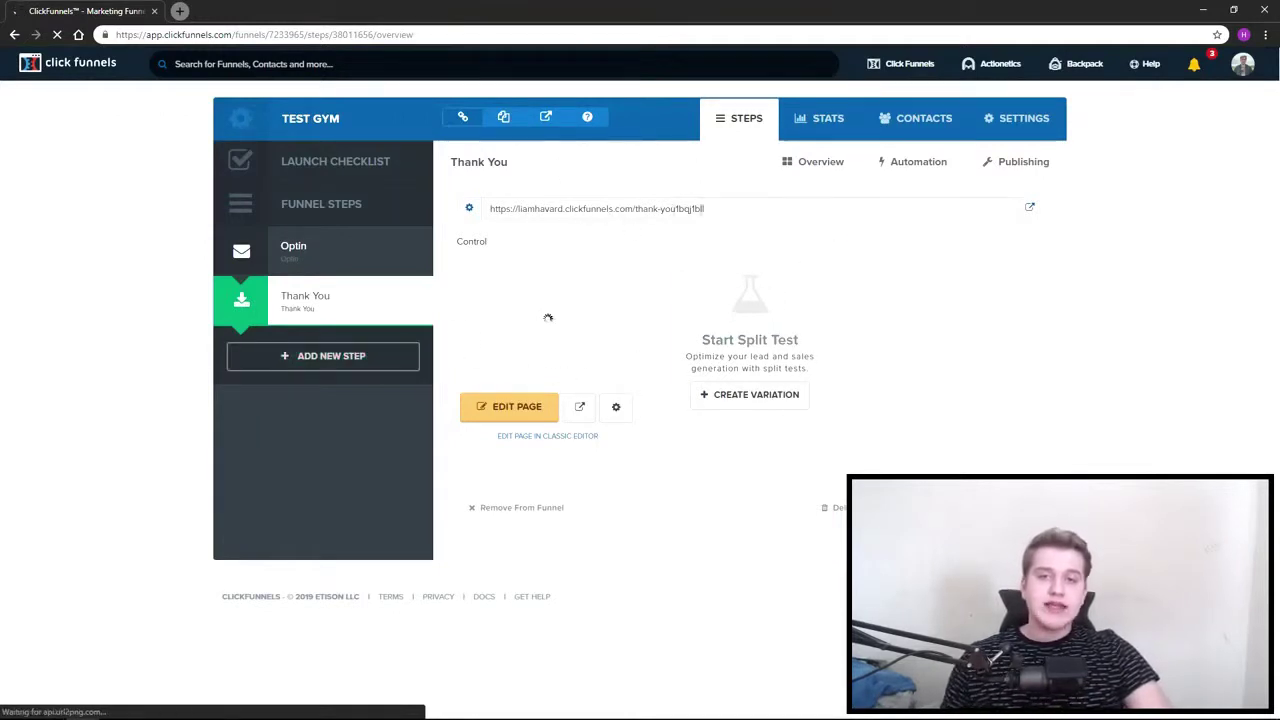
click(657, 207)
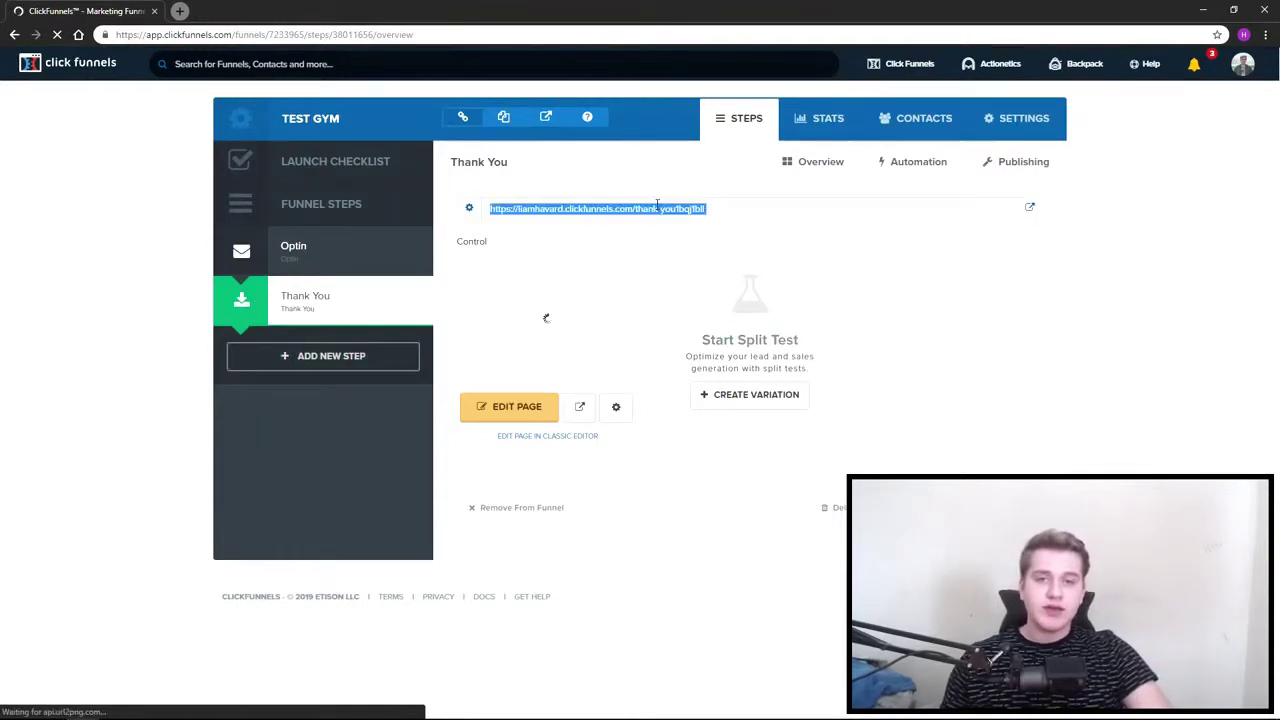
click(298, 258)
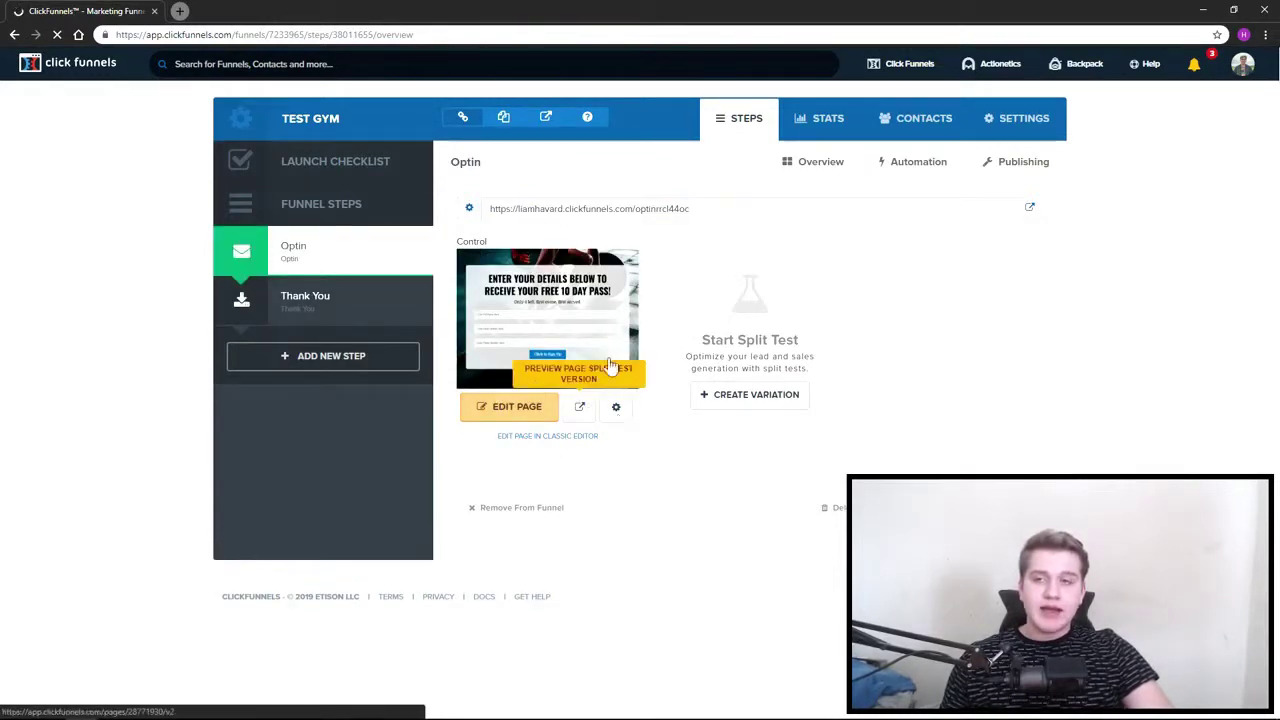
click(508, 410)
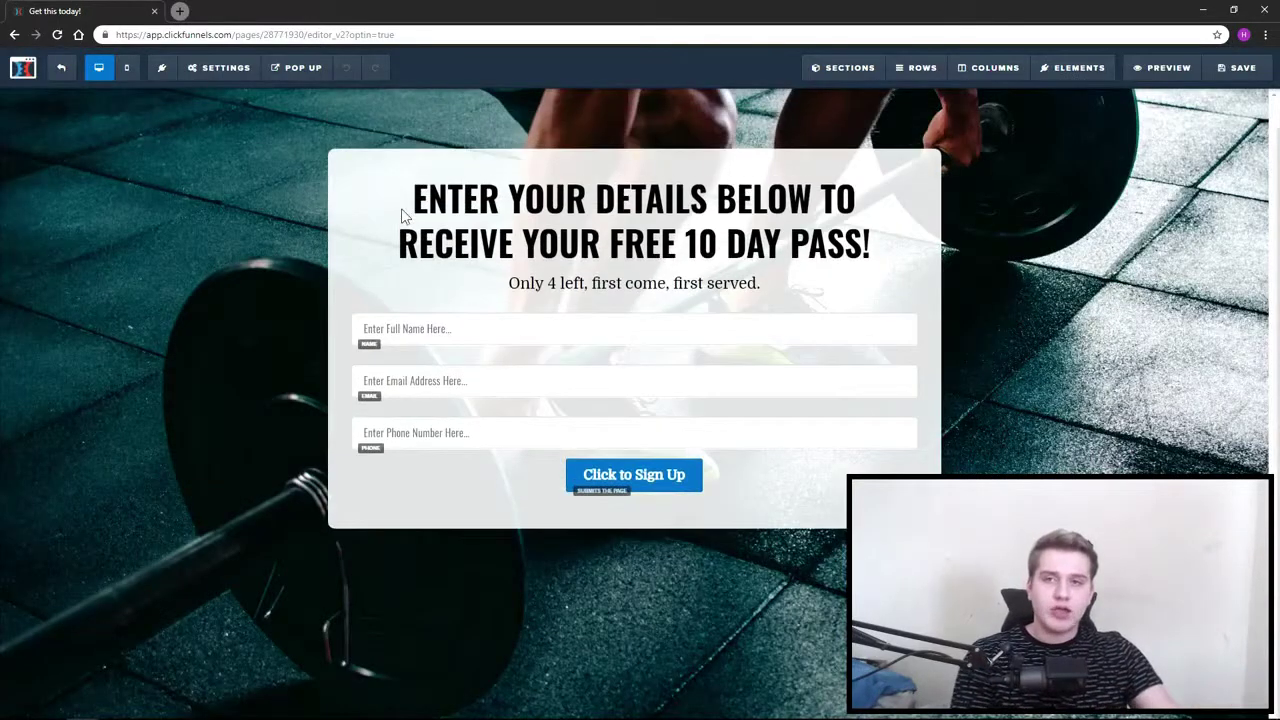
mouse_move(224, 68)
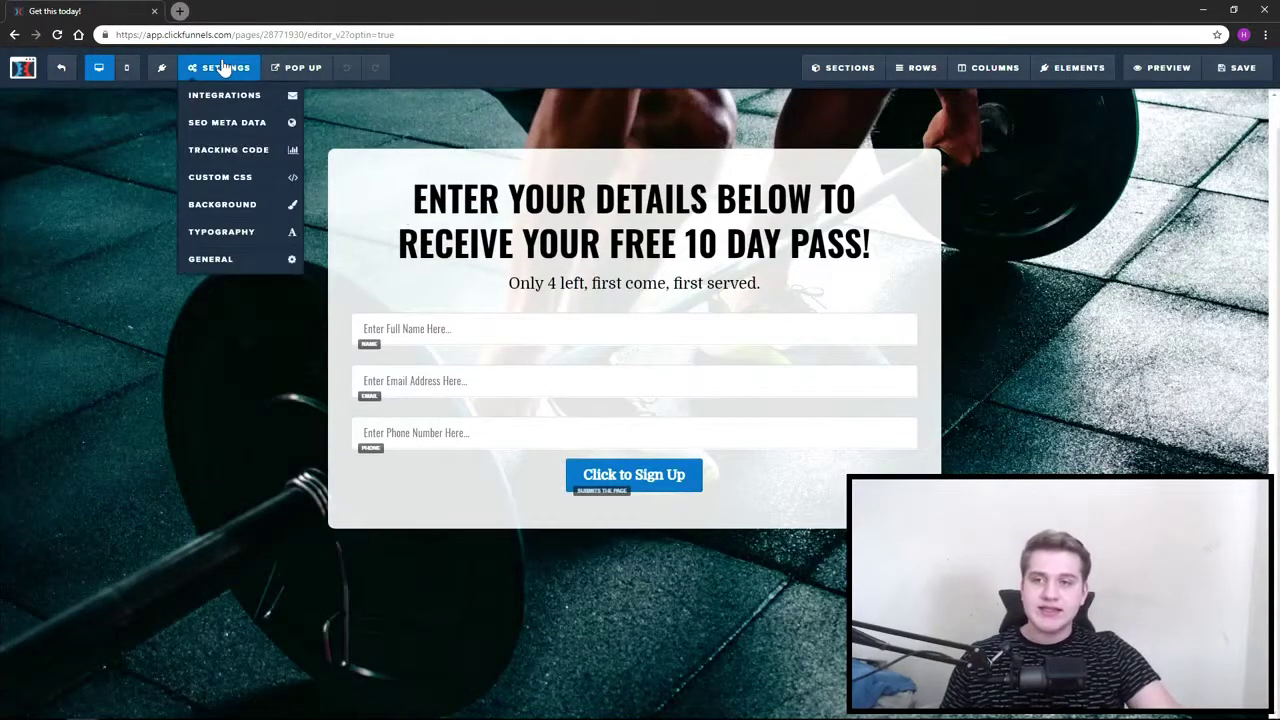
click(256, 266)
click(1250, 150)
key(ctrl+v)
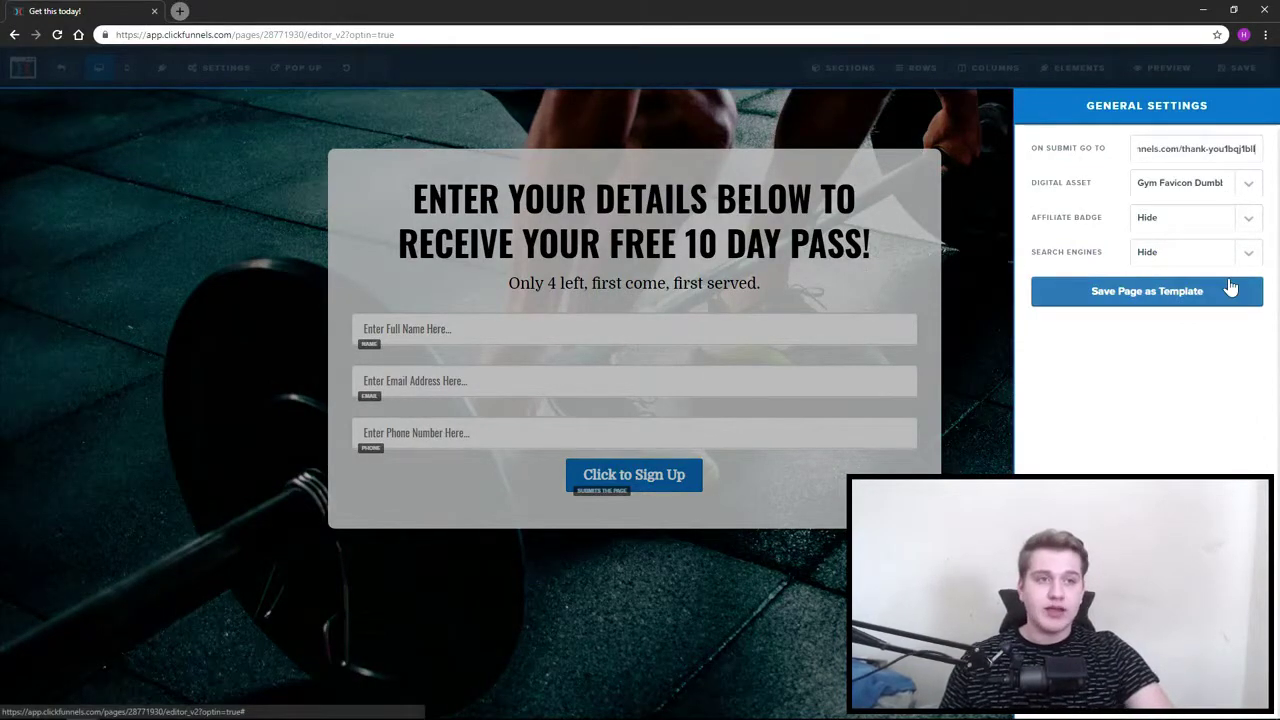
click(1110, 373)
Change the button text from 'Click to Sign Up' to 'CLAIM MY FREE 10 DAY PASS' and save the page.
click(948, 148)
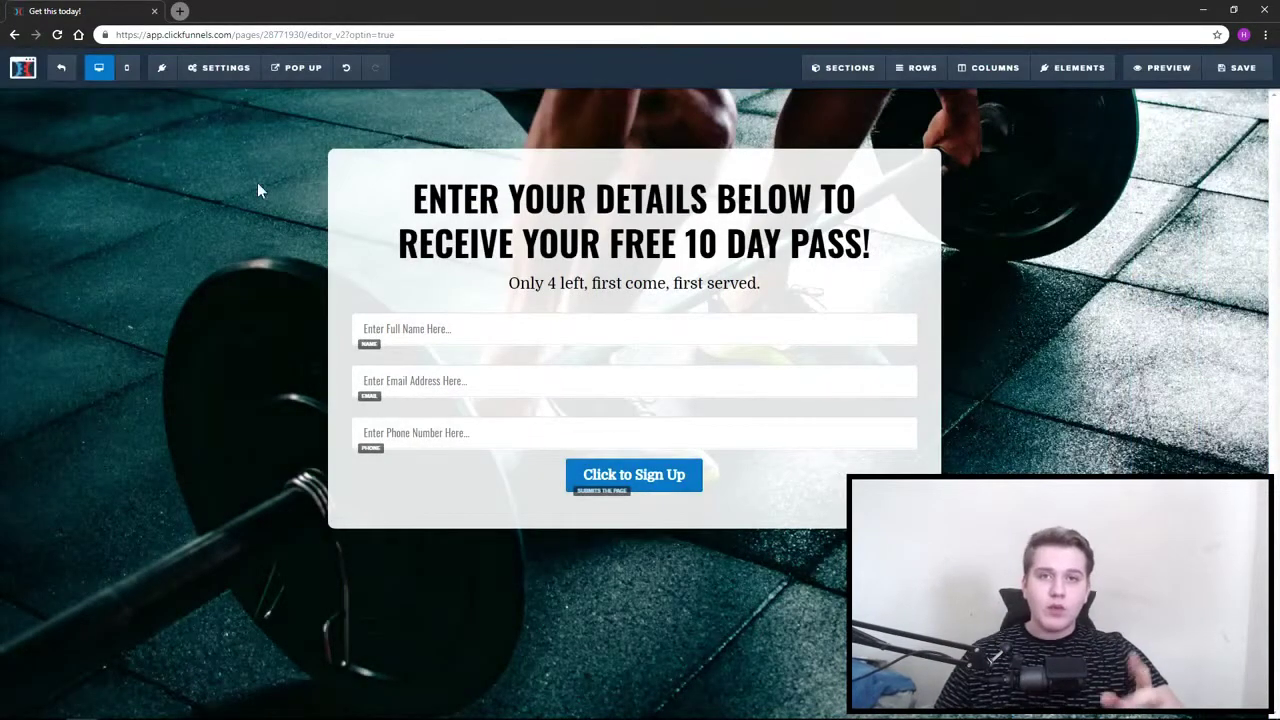
mouse_move(670, 483)
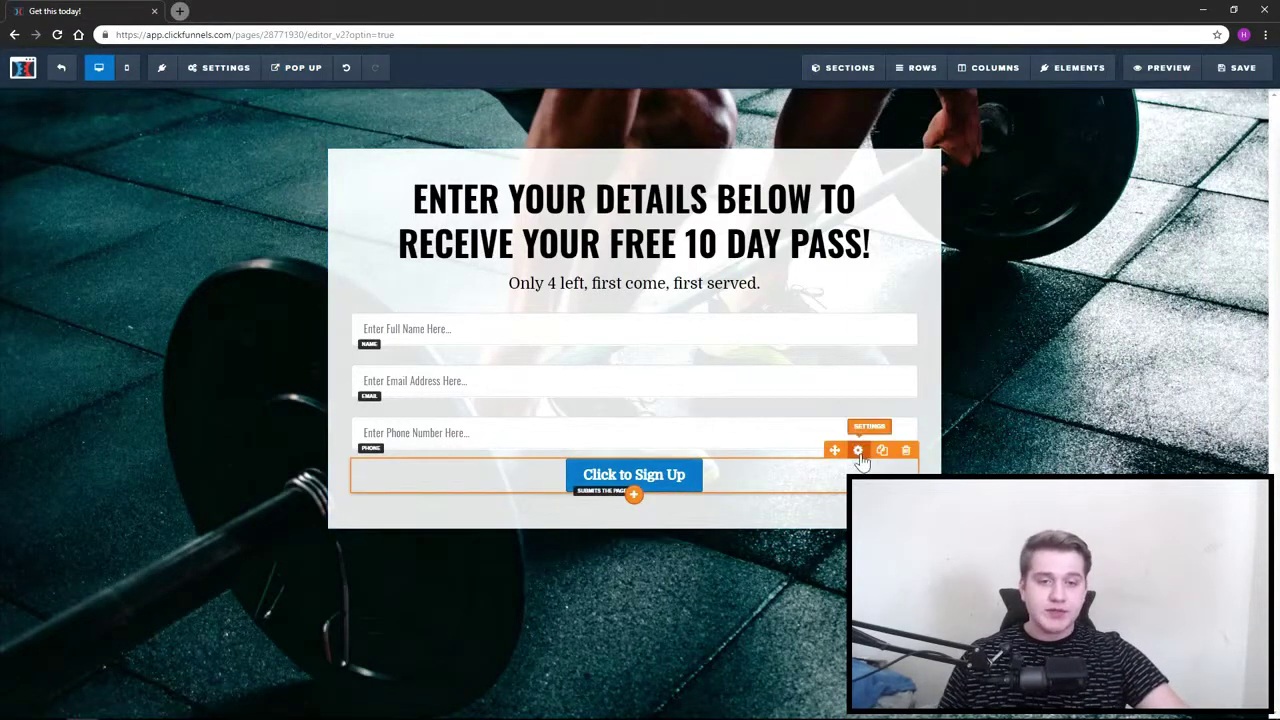
click(771, 470)
triple_click(1218, 252)
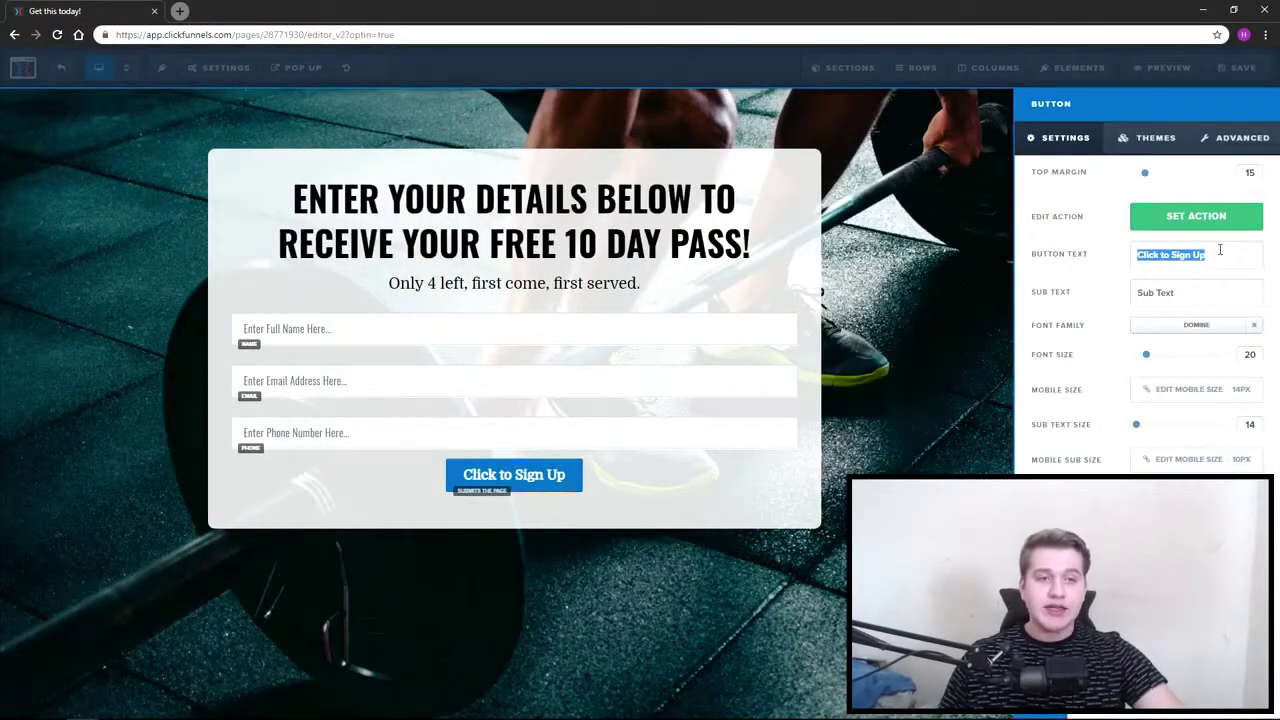
text(SUBMIT)
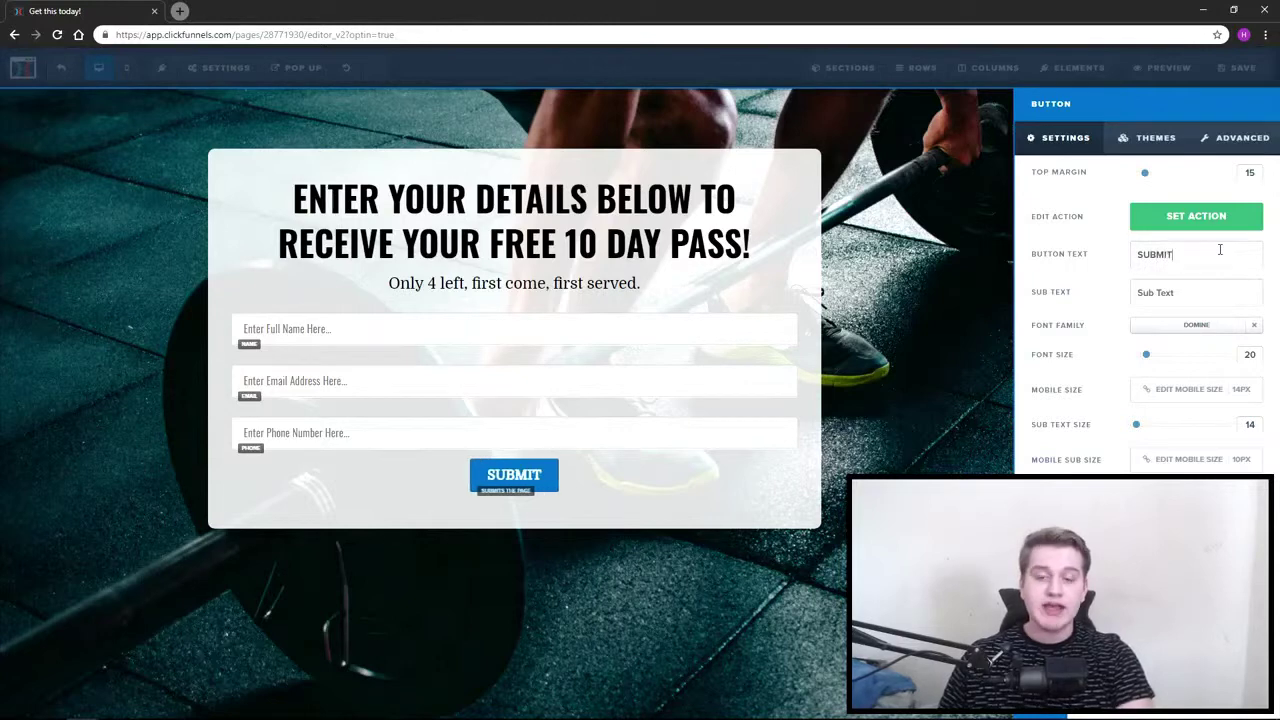
key(ctrl+a)
key(BackSpace)
text(CLAI)
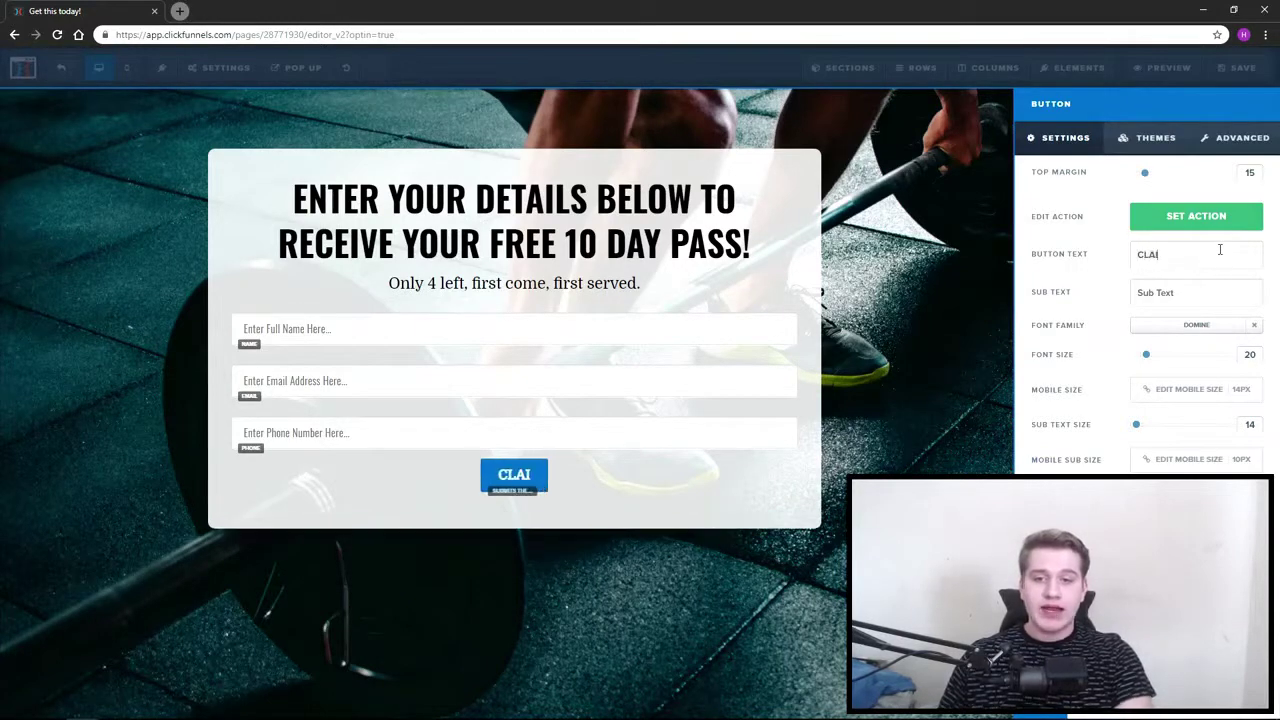
text(M MY FREE WEEK)
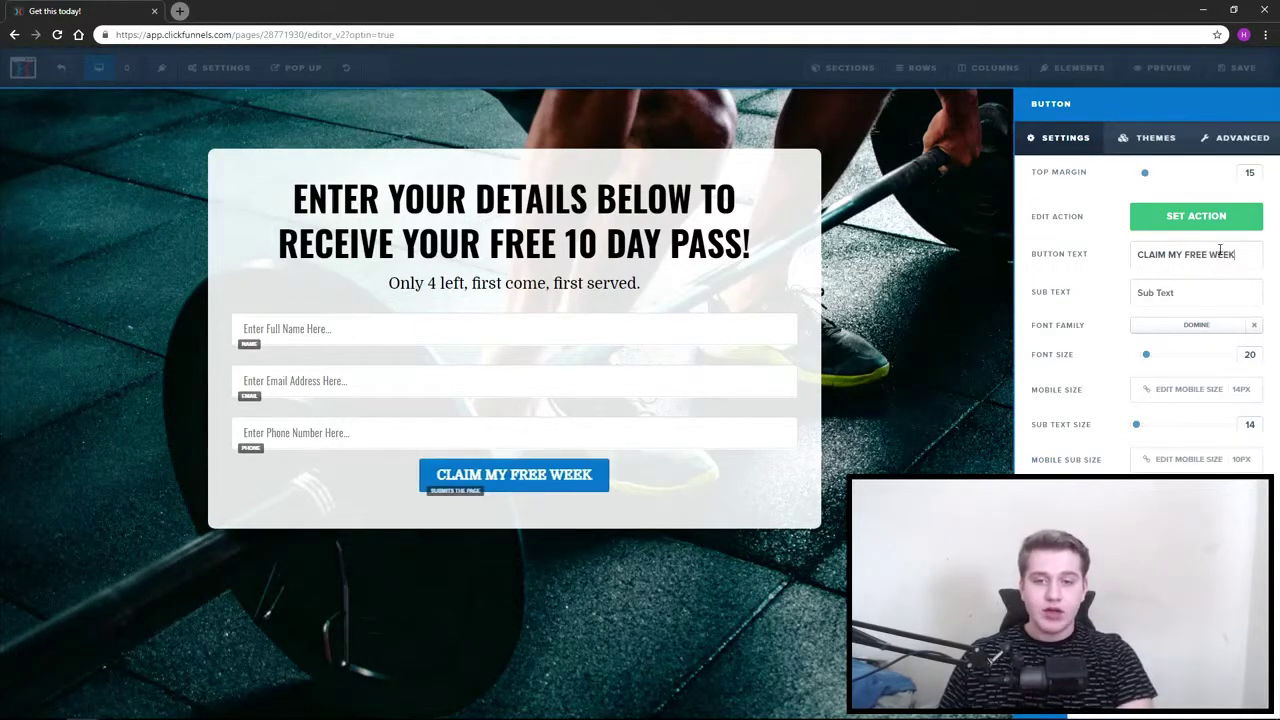
key(BackSpace)
key(BackSpace)
key(BackSpace)
key(BackSpace)
key(BackSpace)
text(10 DAY PASS)
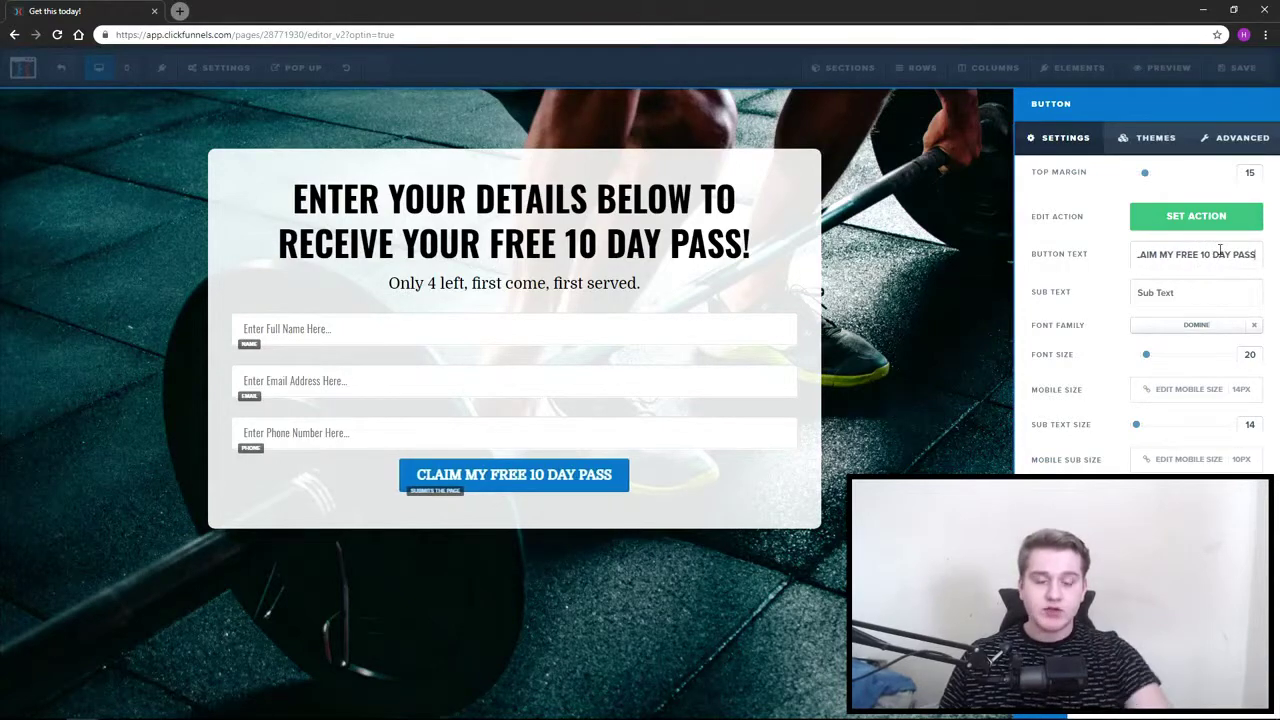
click(778, 326)
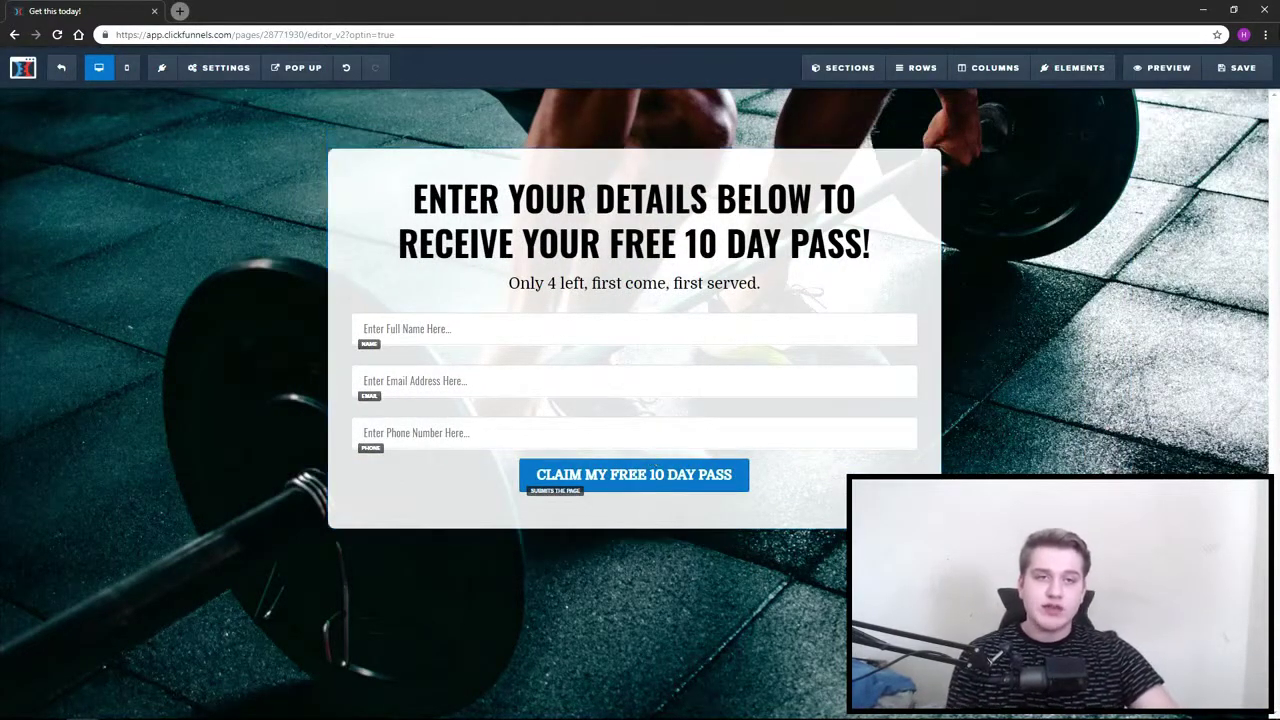
click(1237, 67)
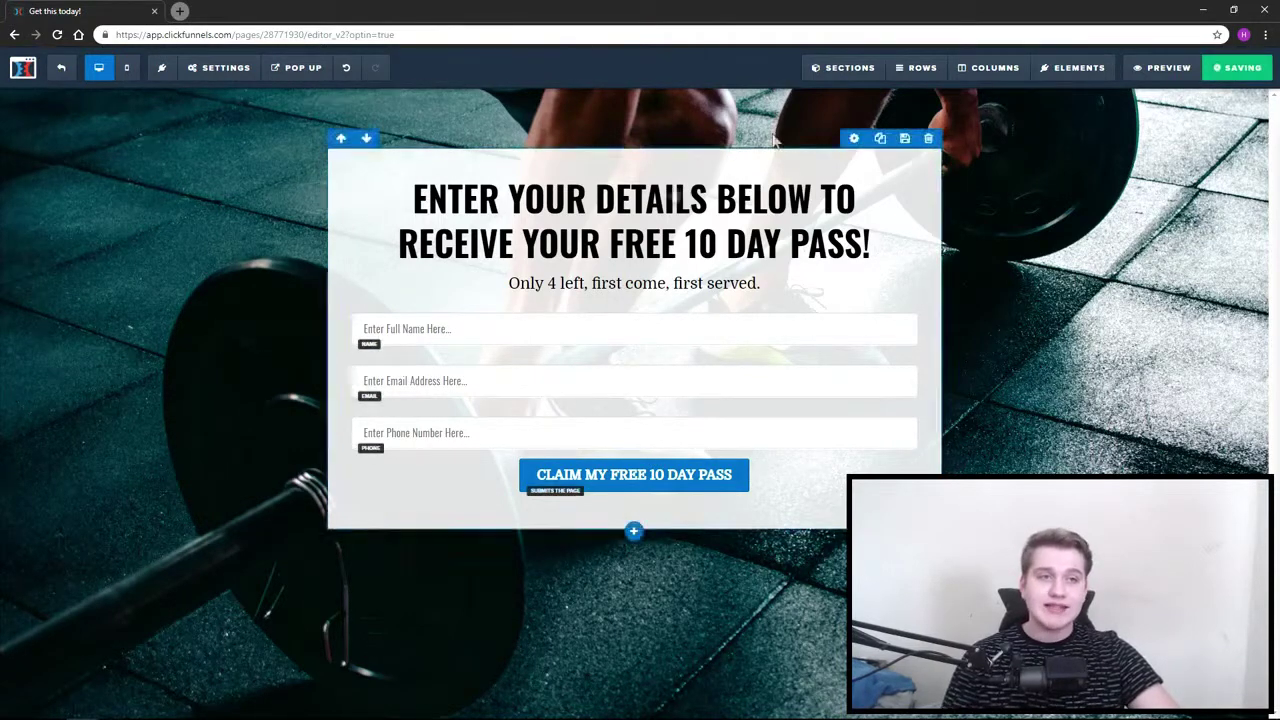
Open the live funnel and clear the old test name, email and phone entries.
click(22, 64)
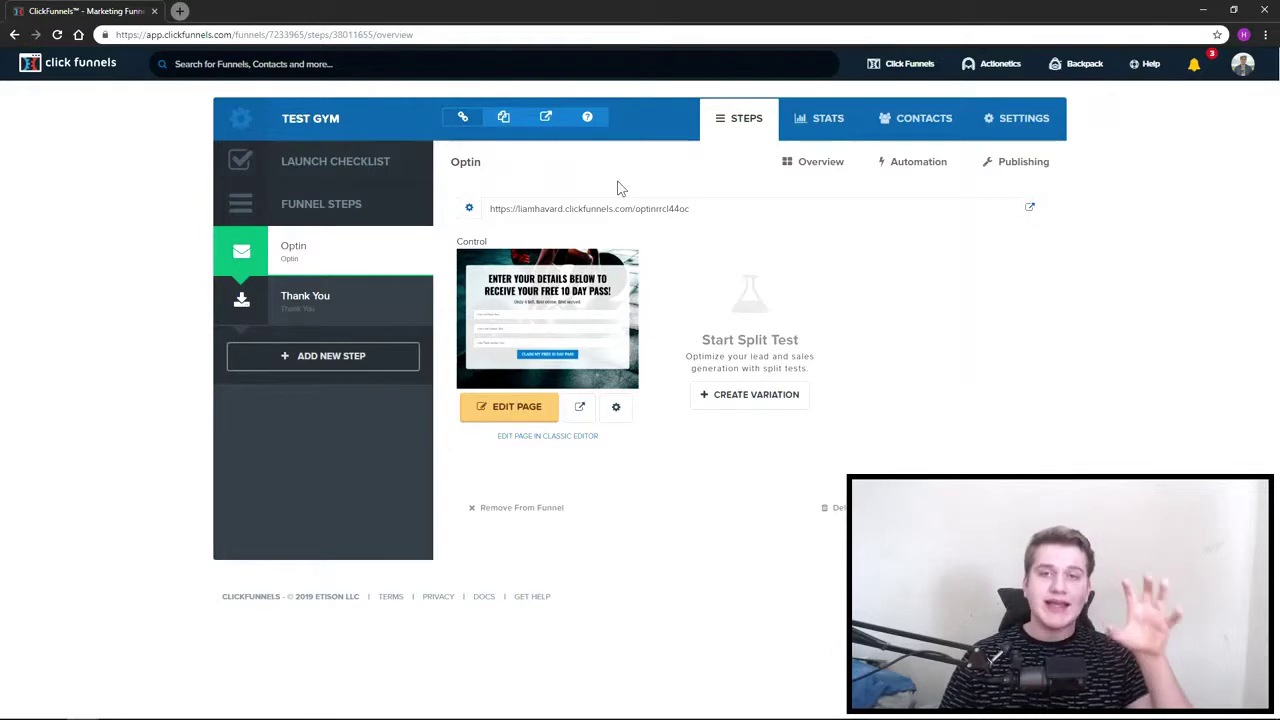
click(545, 118)
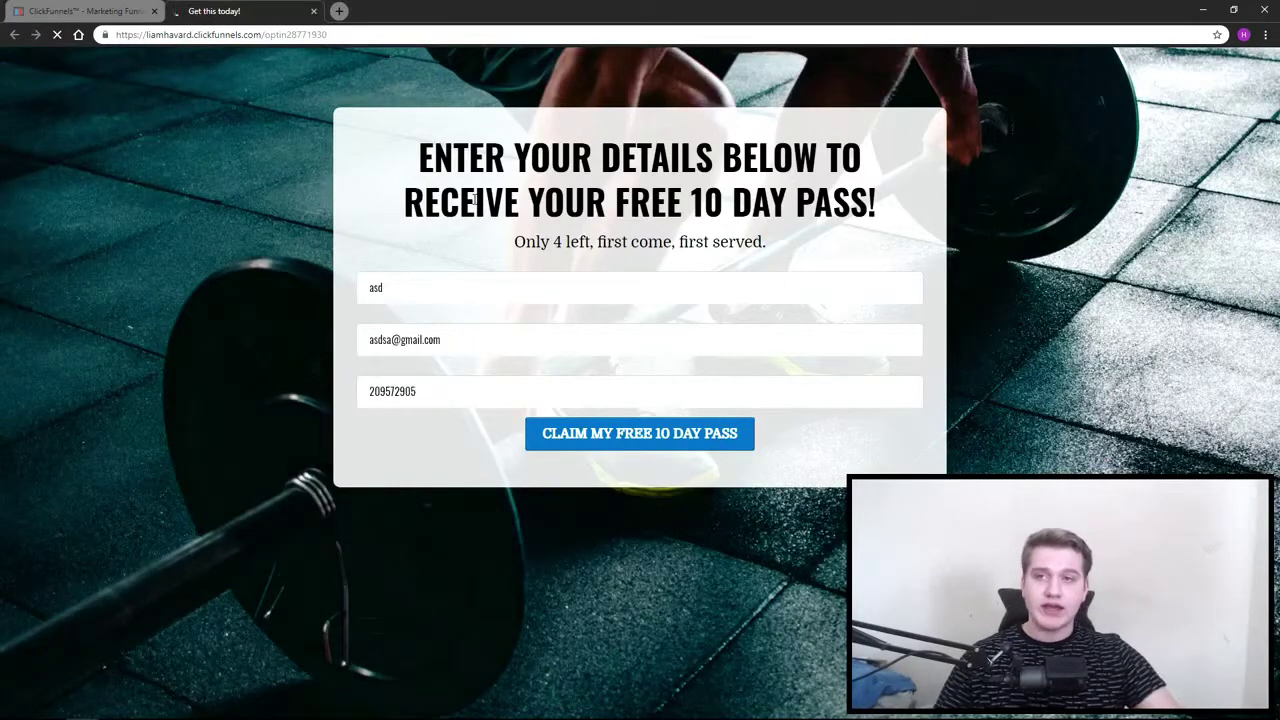
drag(459, 284, 225, 292)
key(BackSpace)
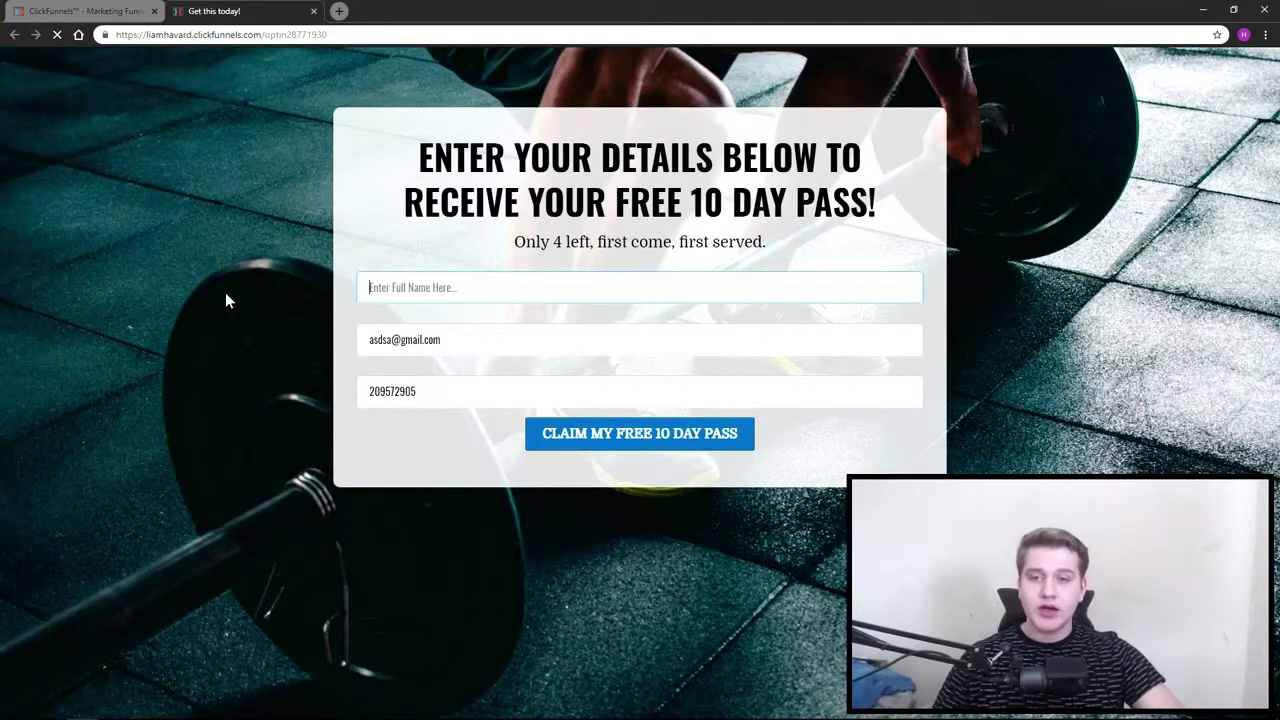
drag(462, 340, 300, 344)
key(BackSpace)
drag(456, 404, 340, 393)
key(BackSpace)
Fill in dummy name, email and phone details and submit the form to claim the pass.
click(679, 298)
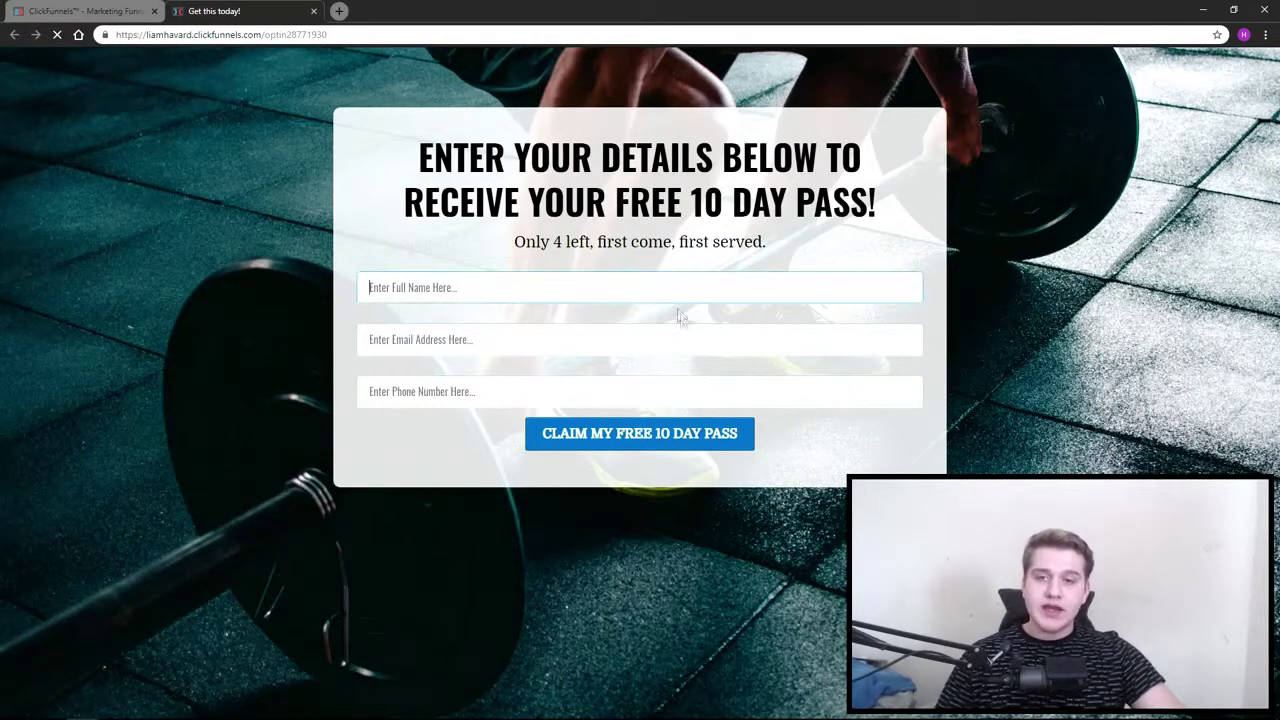
text(asdas)
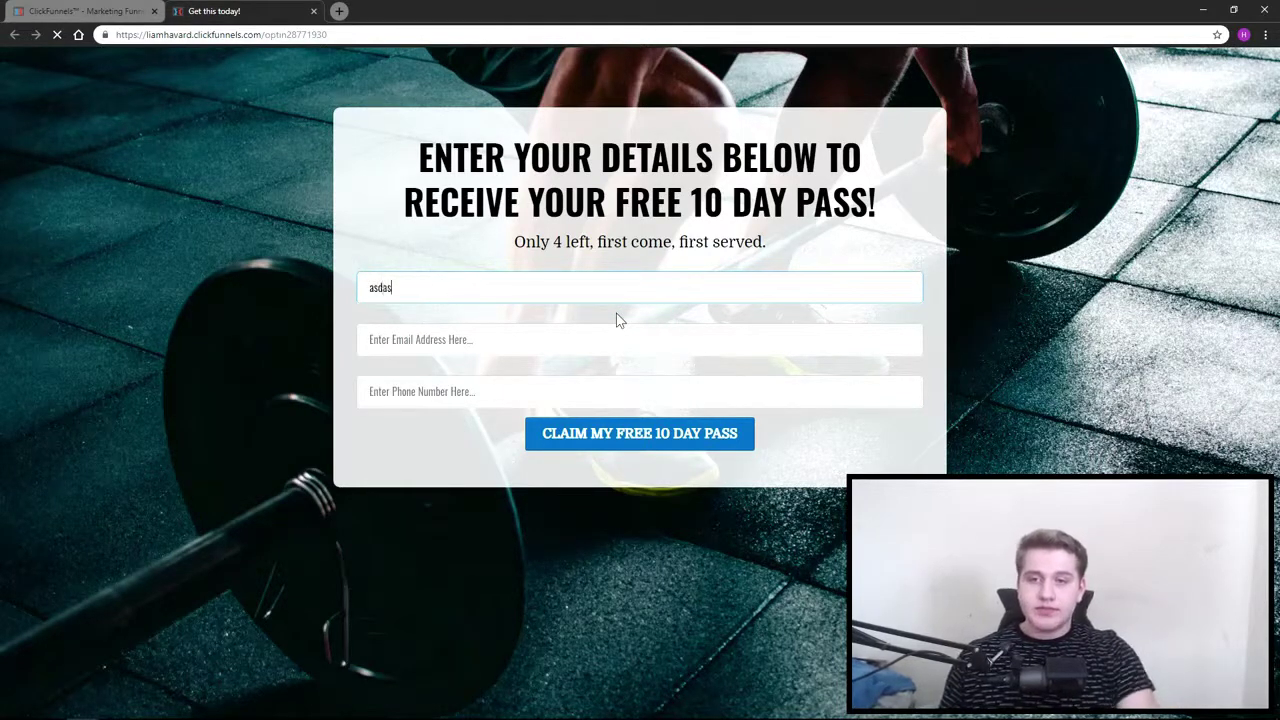
click(430, 339)
text(asdjkasd@gmail.com)
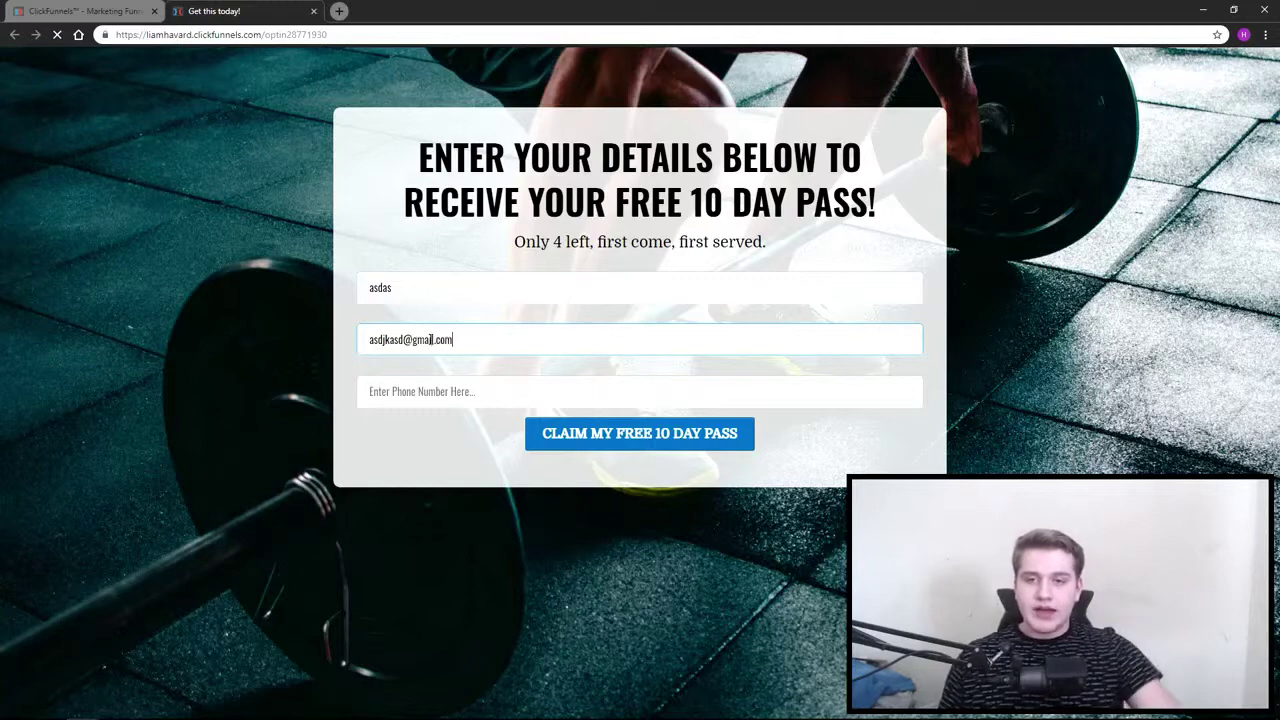
click(428, 391)
text(3745548)
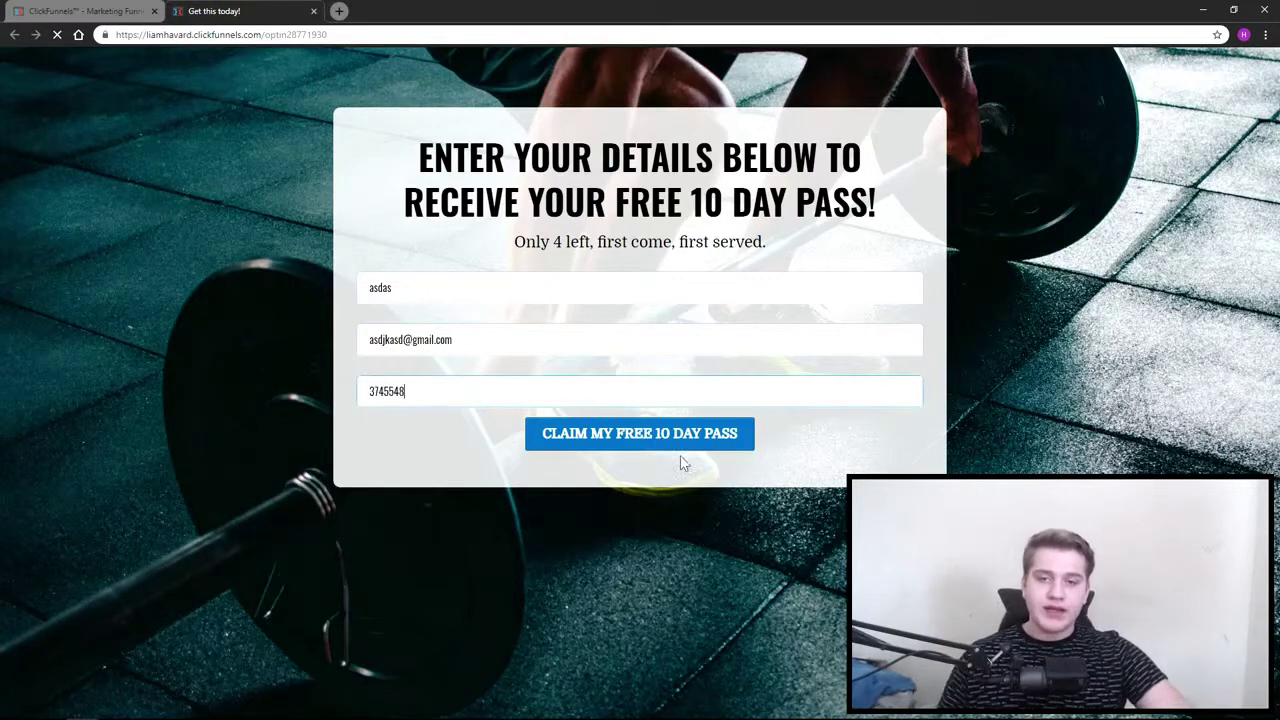
click(643, 440)
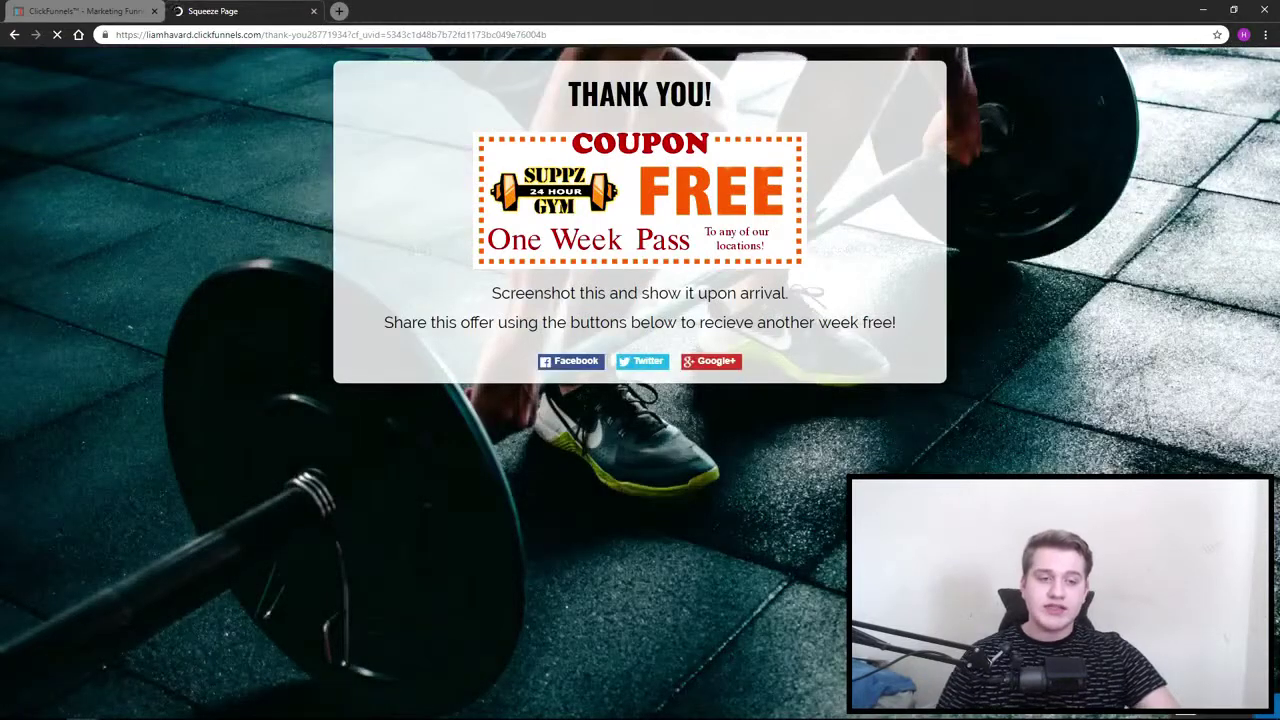
Check the coupon and share-offer lines on the live thank-you page, then return to the funnel overview.
drag(488, 292, 690, 350)
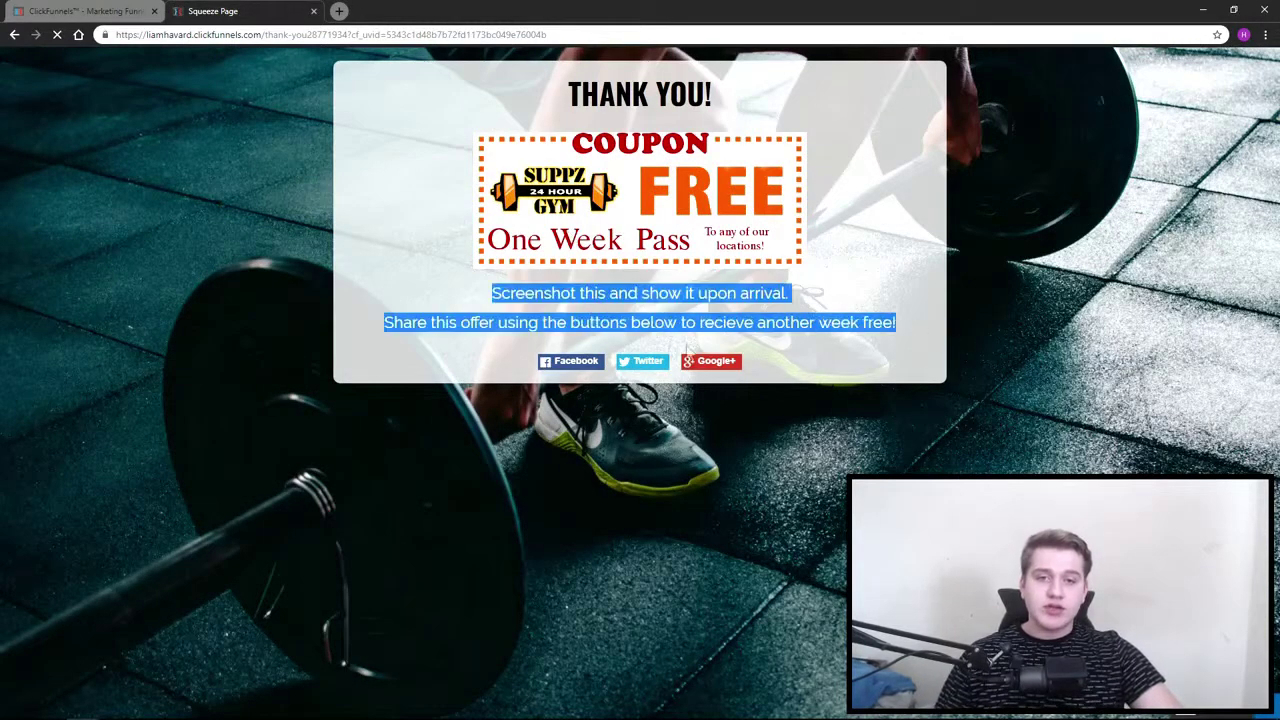
drag(386, 322, 897, 322)
click(897, 322)
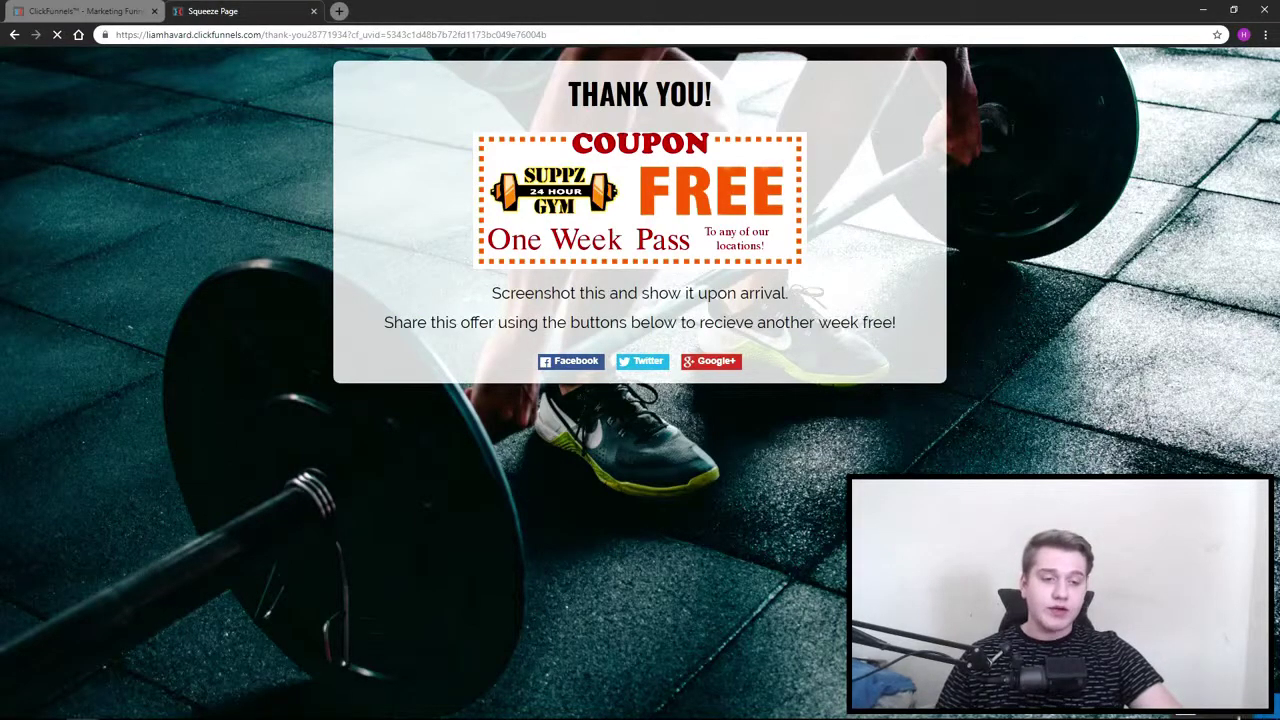
click(85, 11)
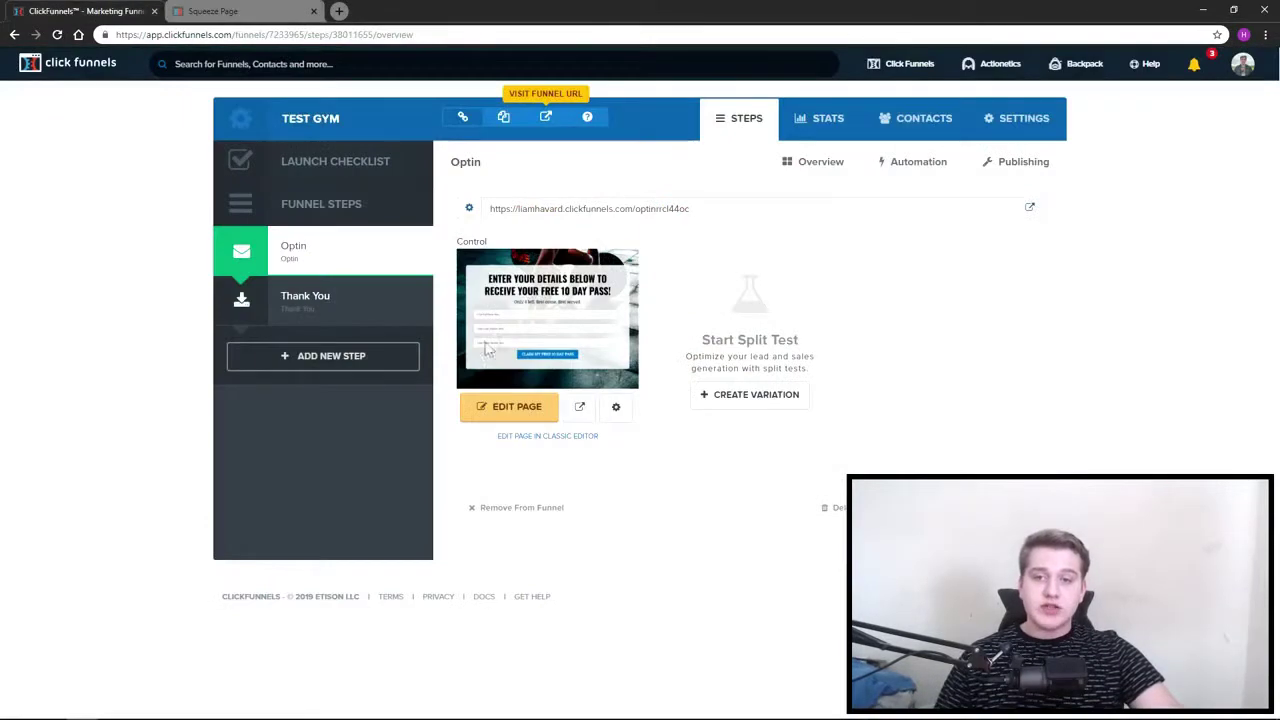
Hide the Thank You page from search engines and attach the Gym Favicon Dumbell asset.
click(287, 298)
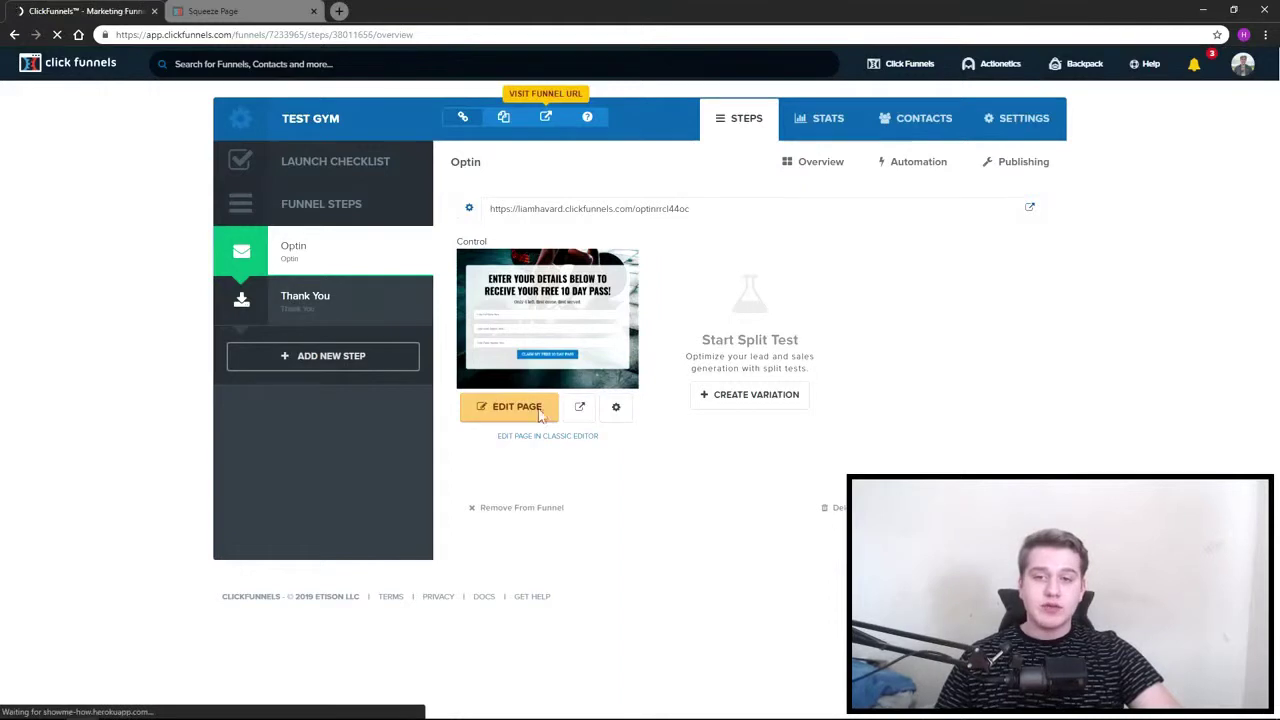
click(516, 408)
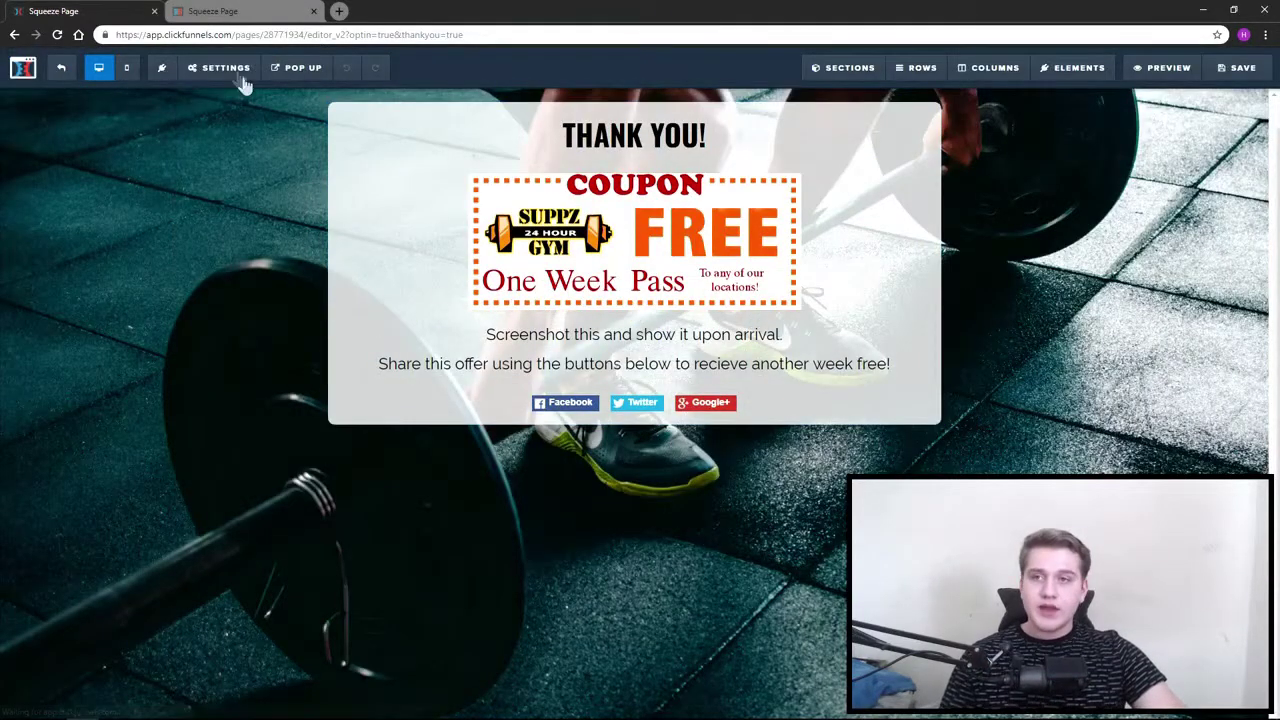
click(238, 72)
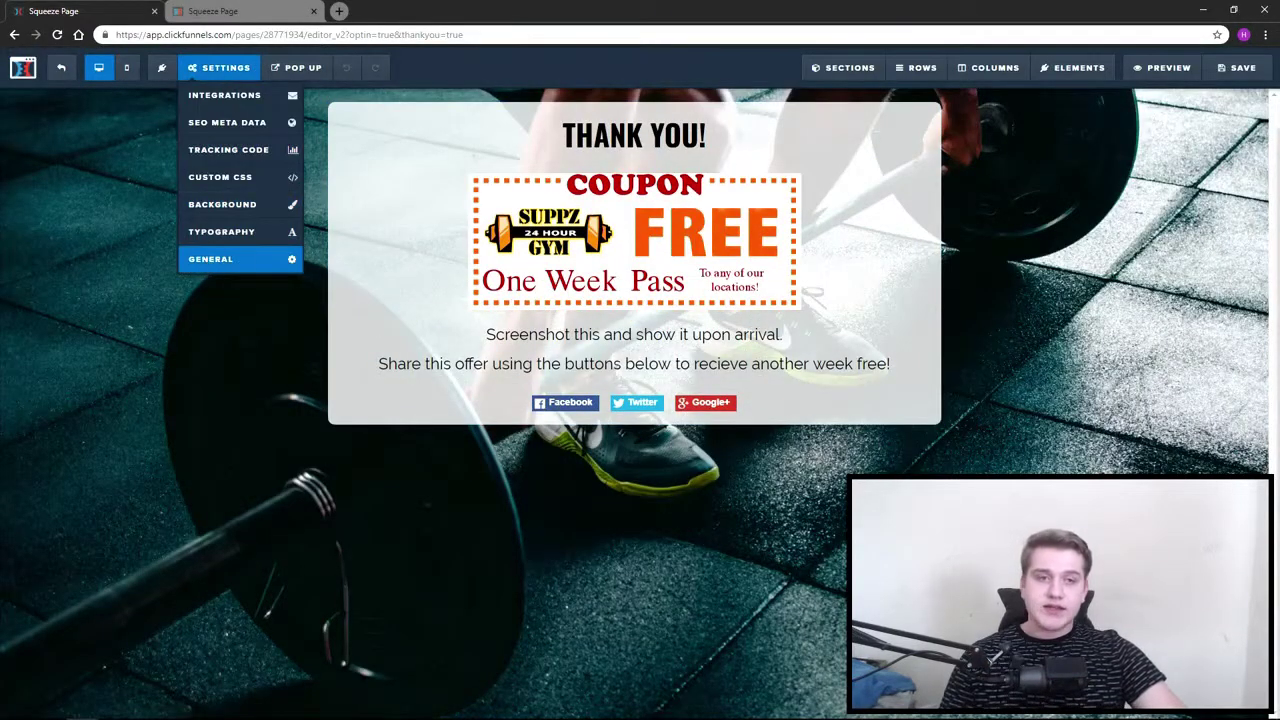
click(210, 259)
click(1165, 254)
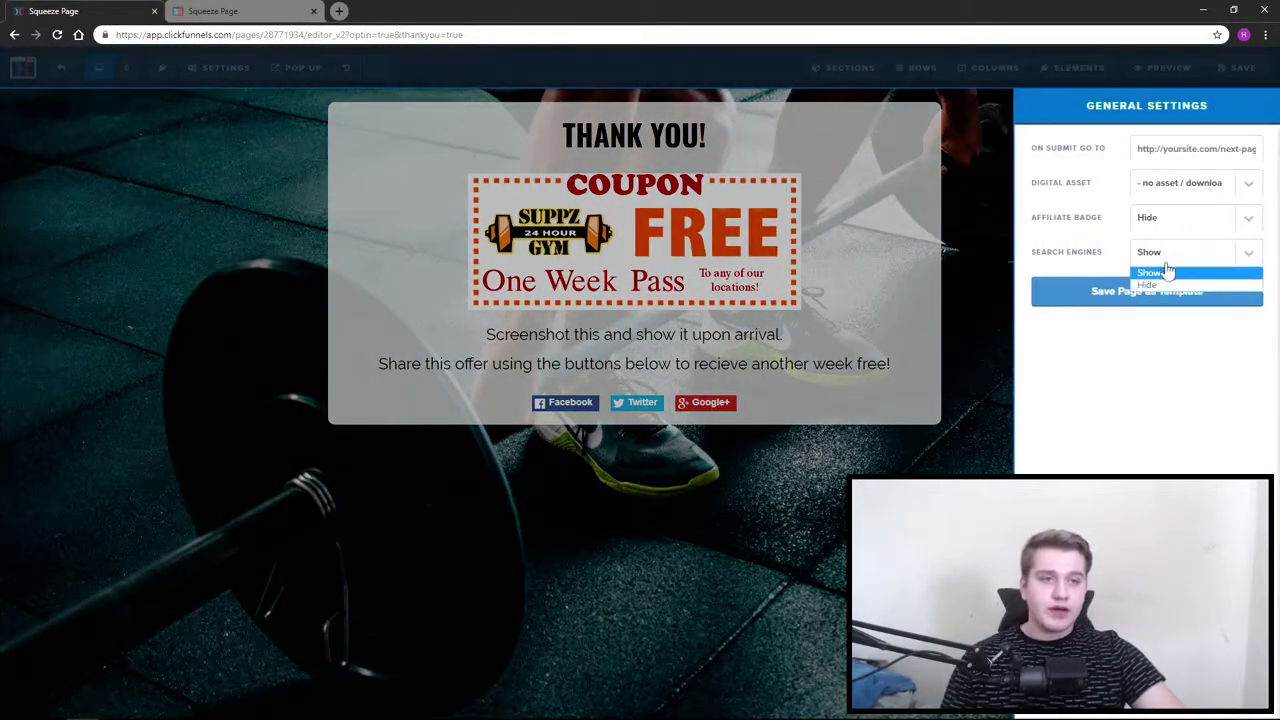
click(1150, 285)
click(1179, 184)
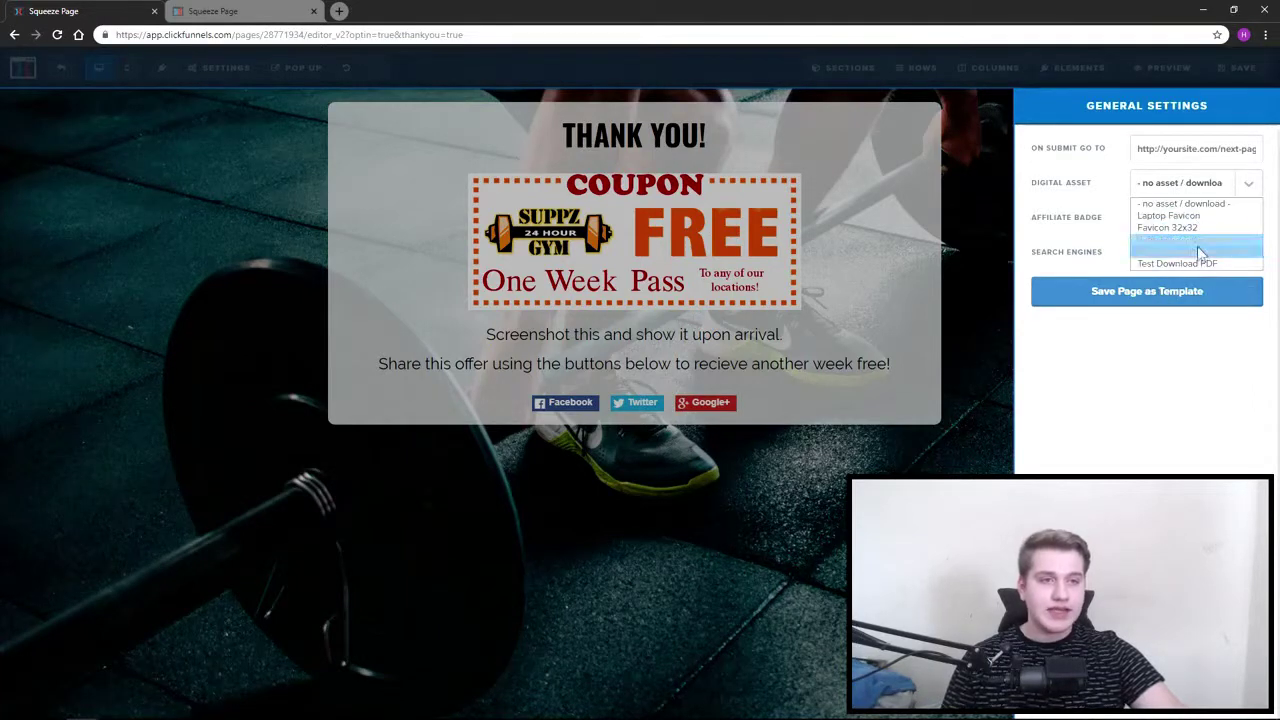
click(1187, 242)
click(930, 320)
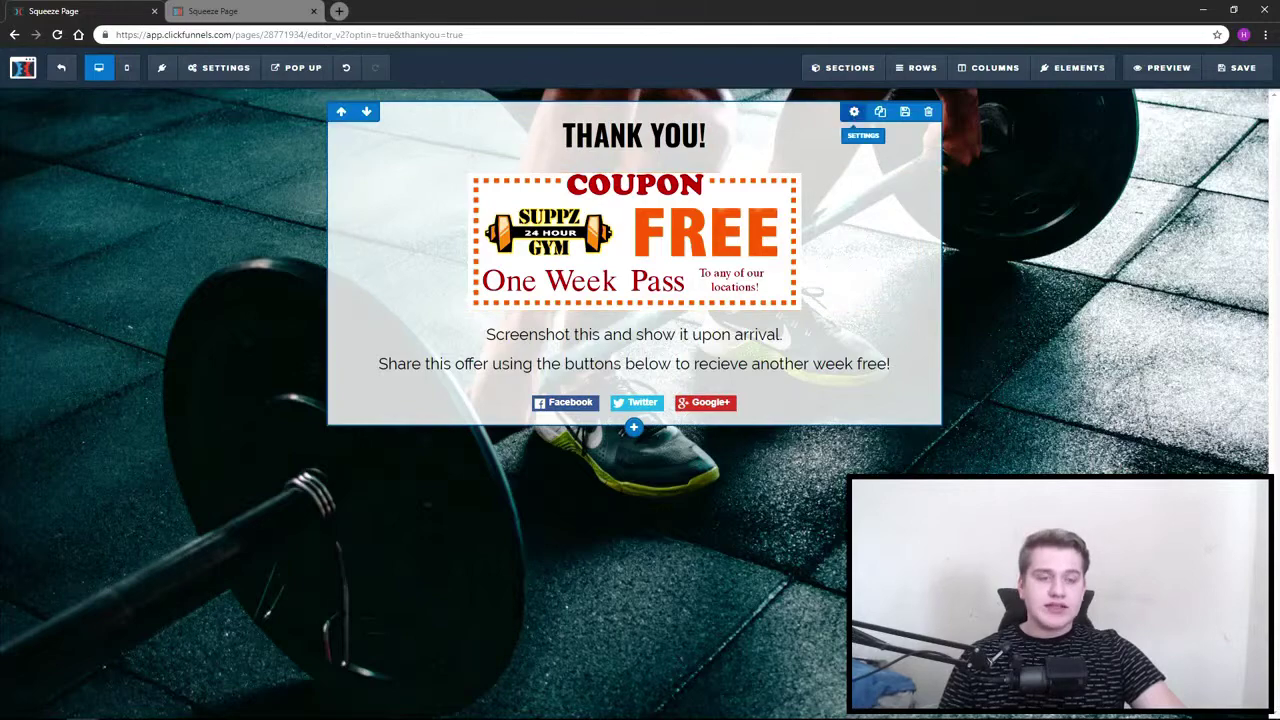
Increase the coupon row's top margin to push it lower and check the live page.
click(854, 112)
drag(1133, 177, 1168, 176)
click(840, 168)
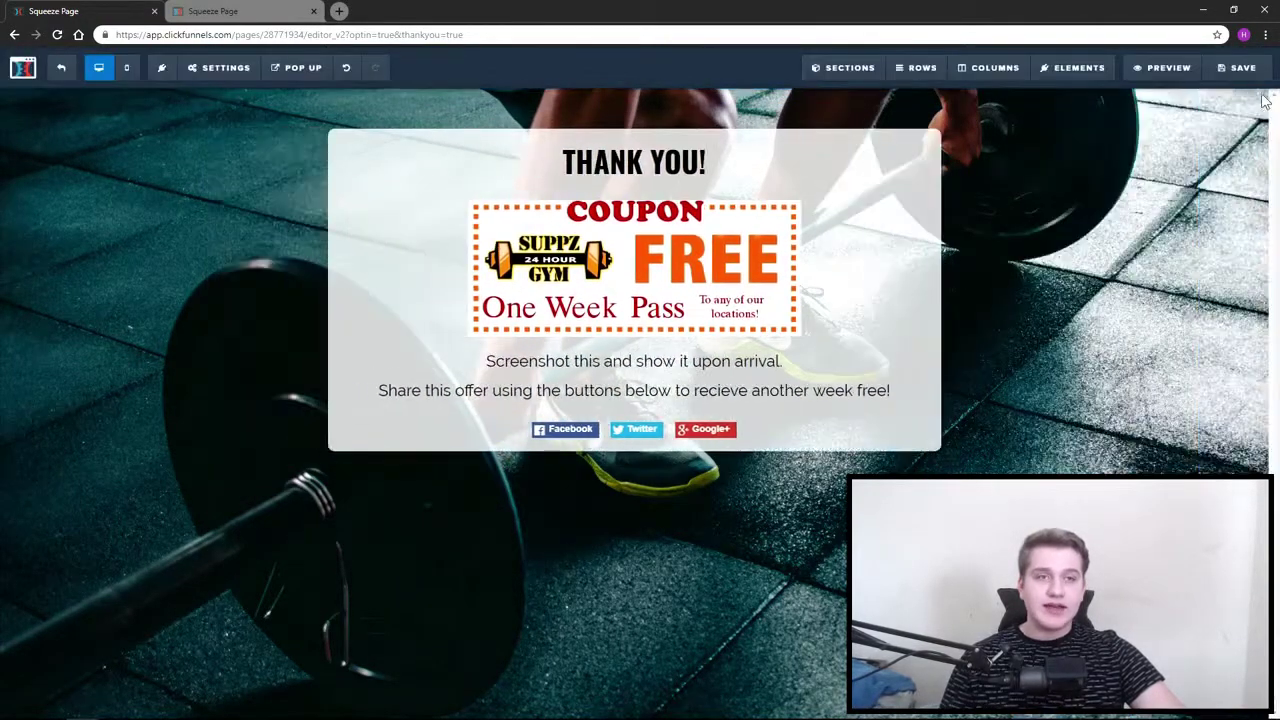
click(277, 8)
click(57, 34)
click(73, 8)
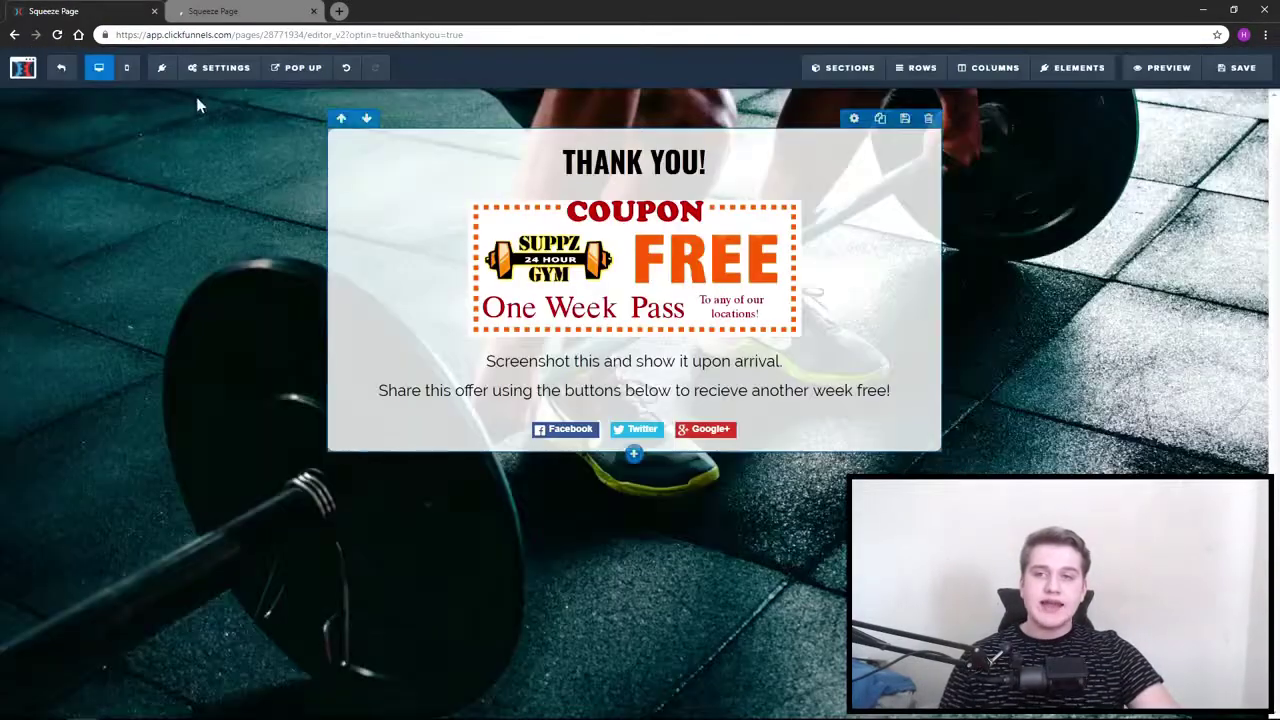
Set the SEO meta title to 'Thank You' and save the page.
click(205, 68)
click(227, 122)
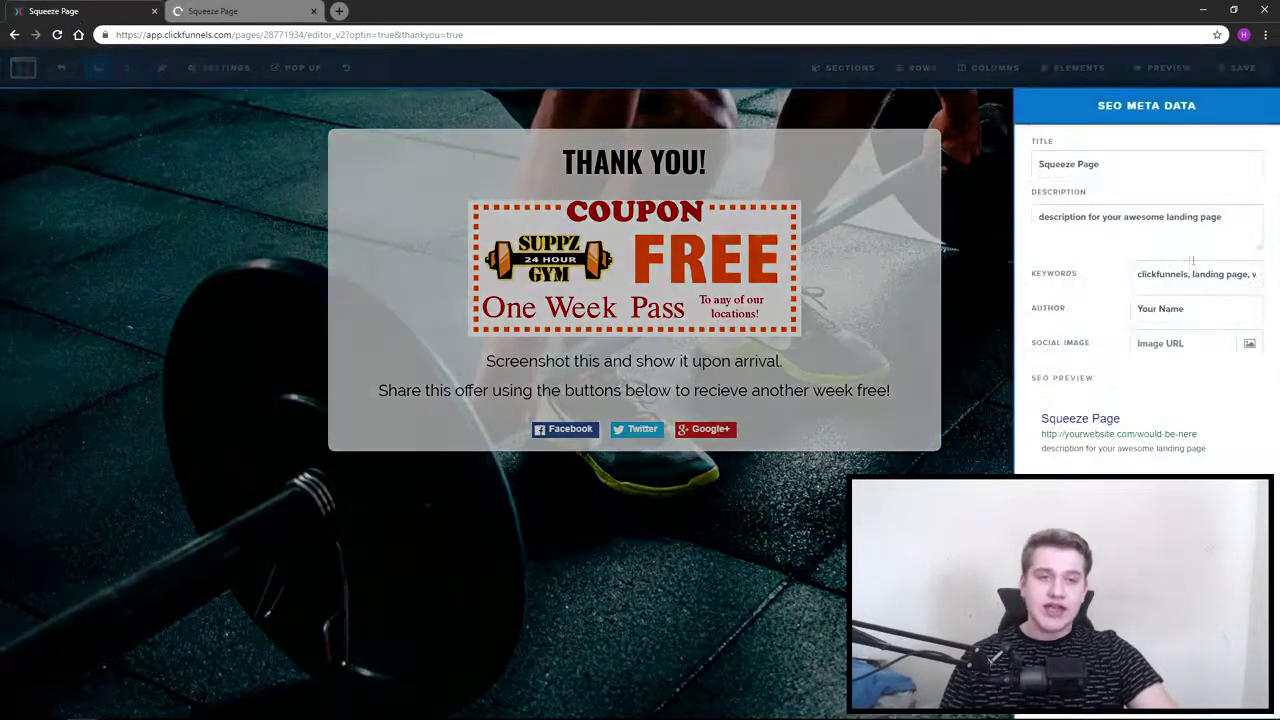
triple_click(1128, 162)
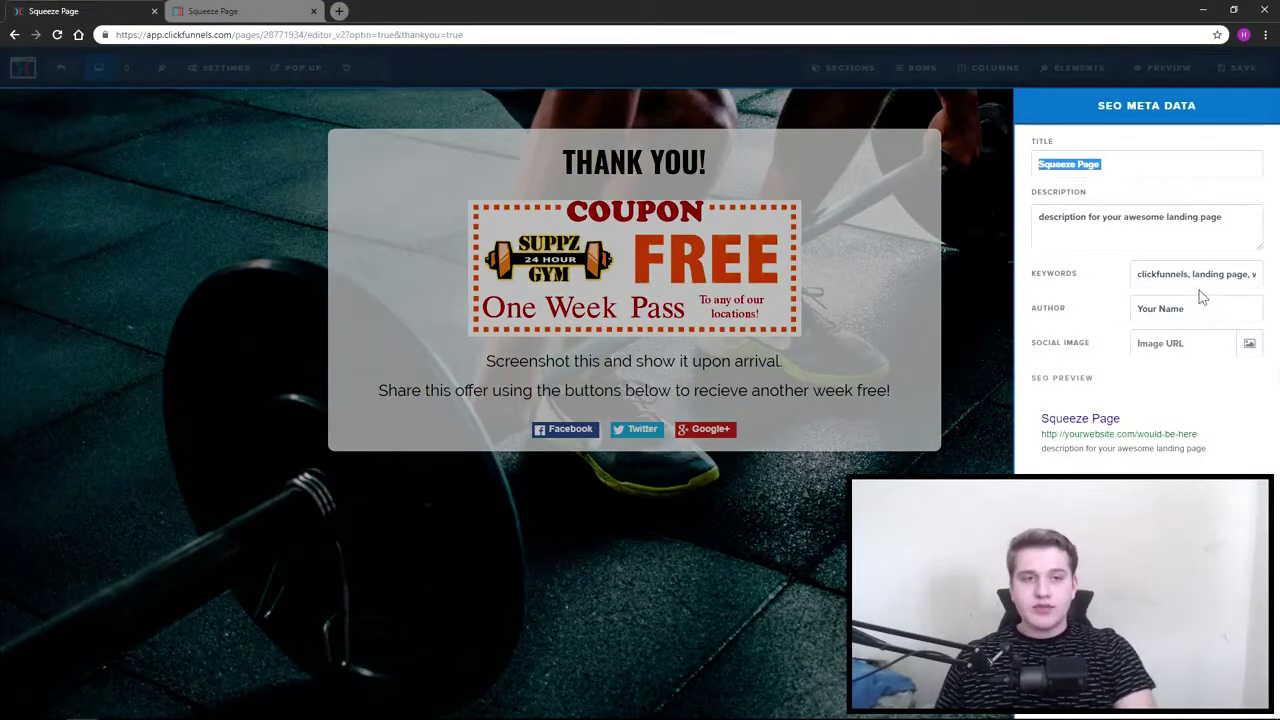
text(Thank You)
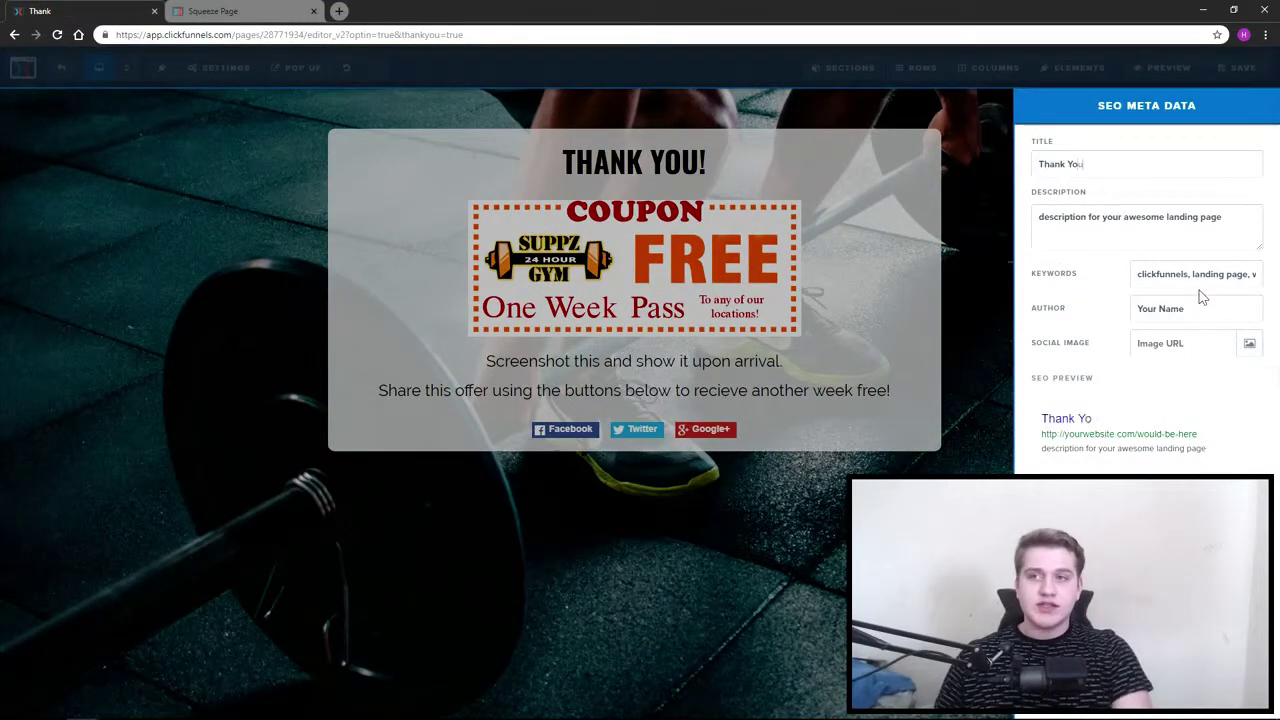
click(396, 390)
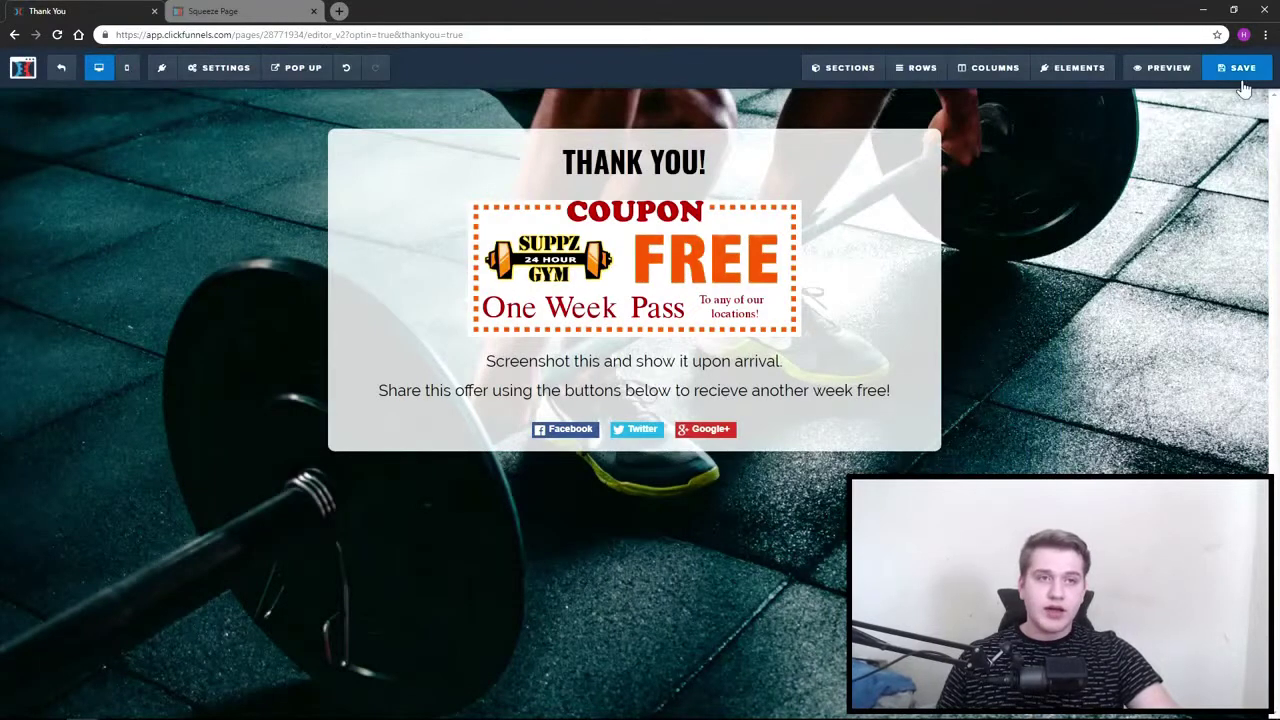
click(1241, 81)
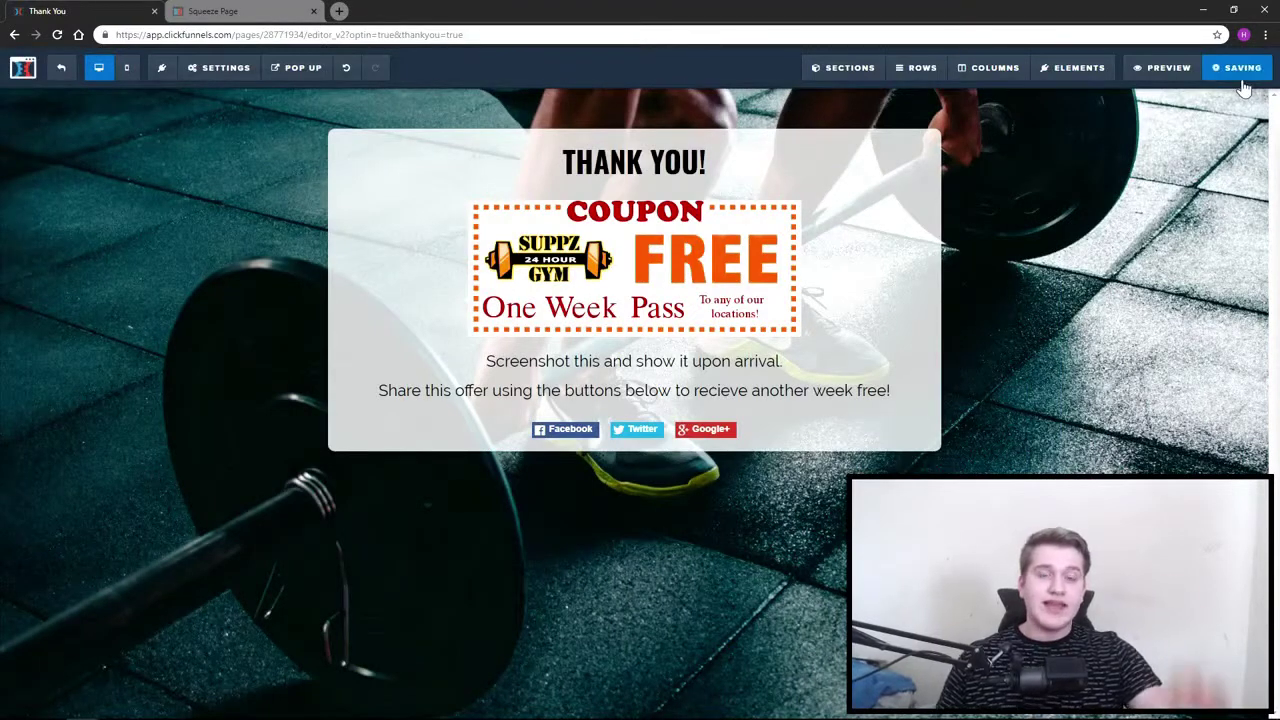
Set the Optin page's SEO title to 'Get My Free 10 Day Pass!' and save it.
click(61, 70)
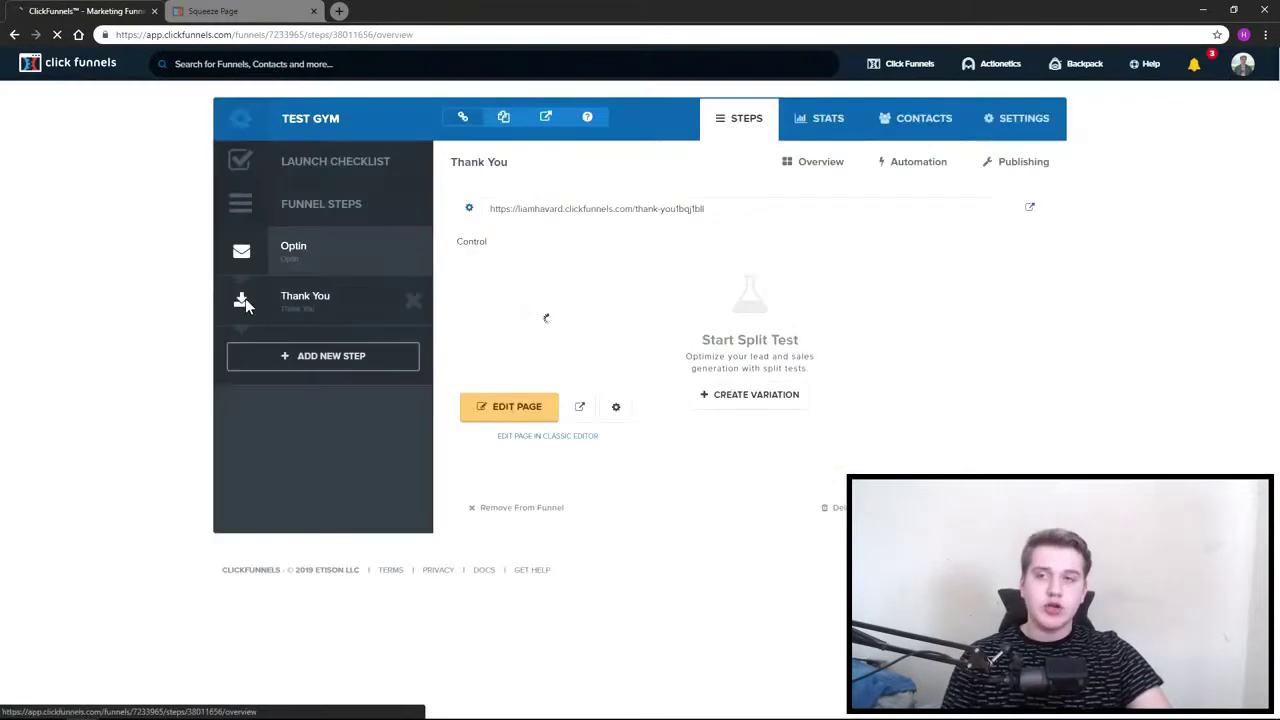
click(304, 255)
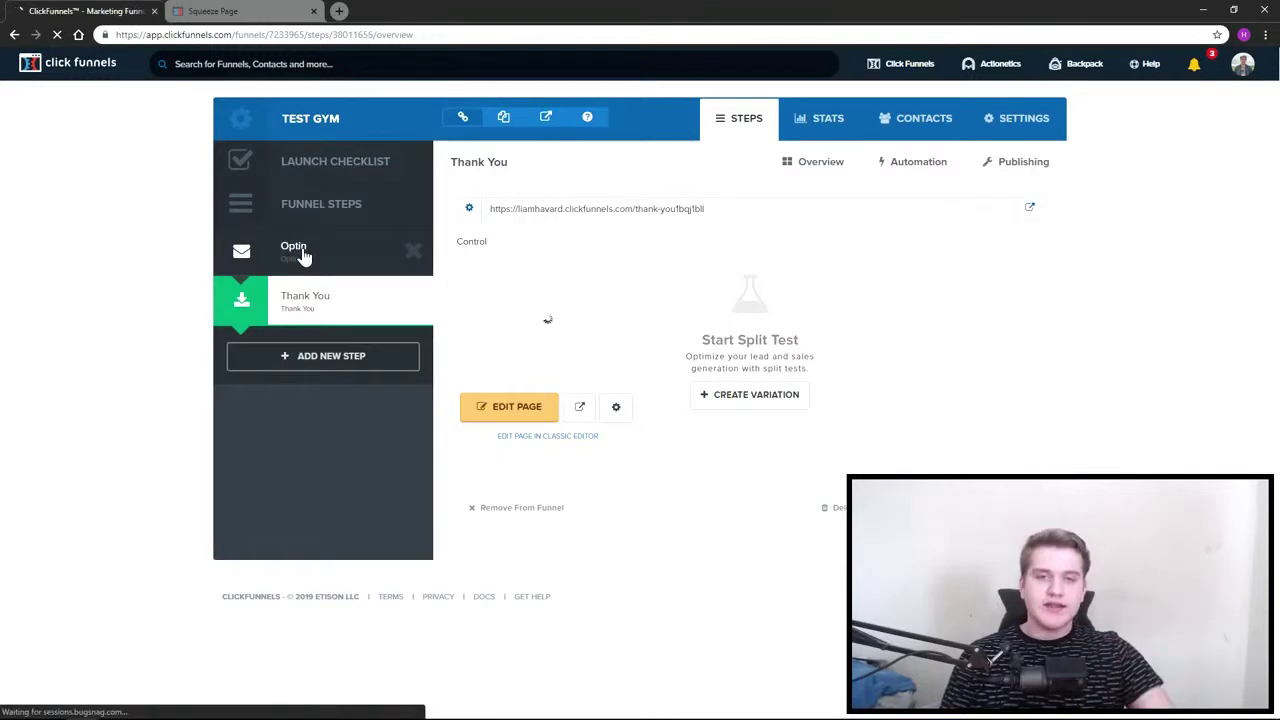
click(516, 410)
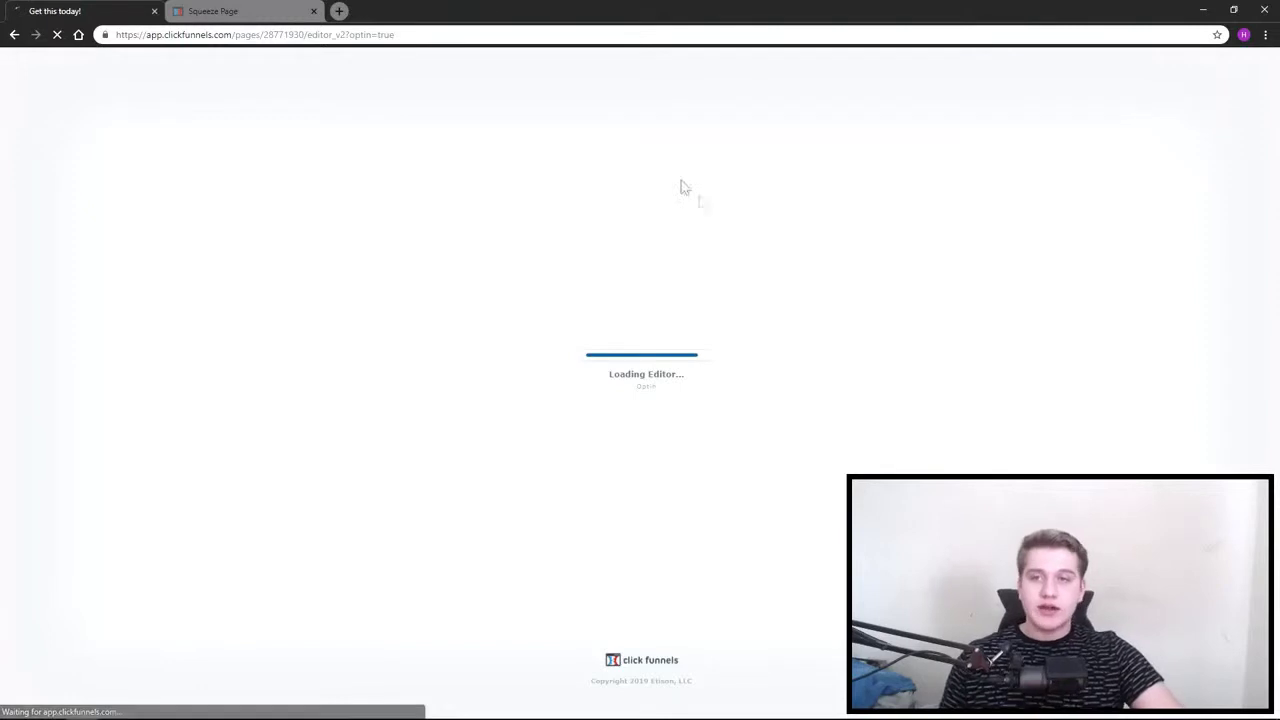
text(Get)
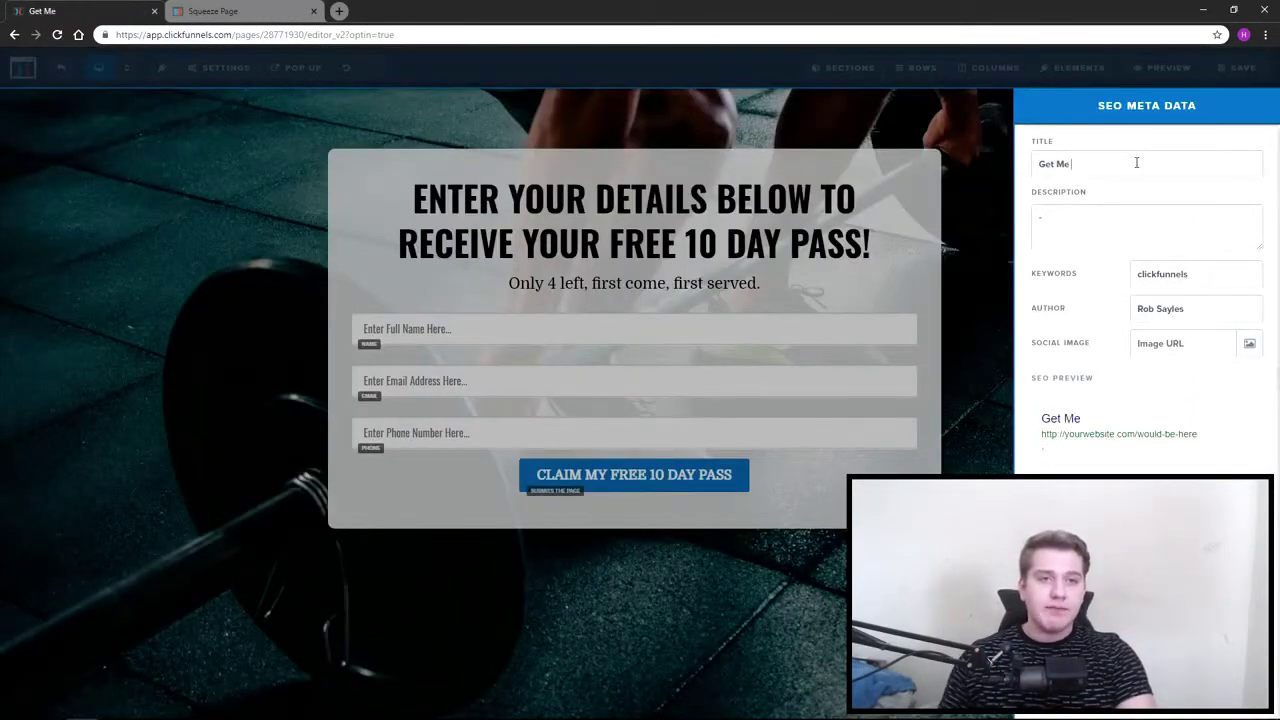
text( My Free)
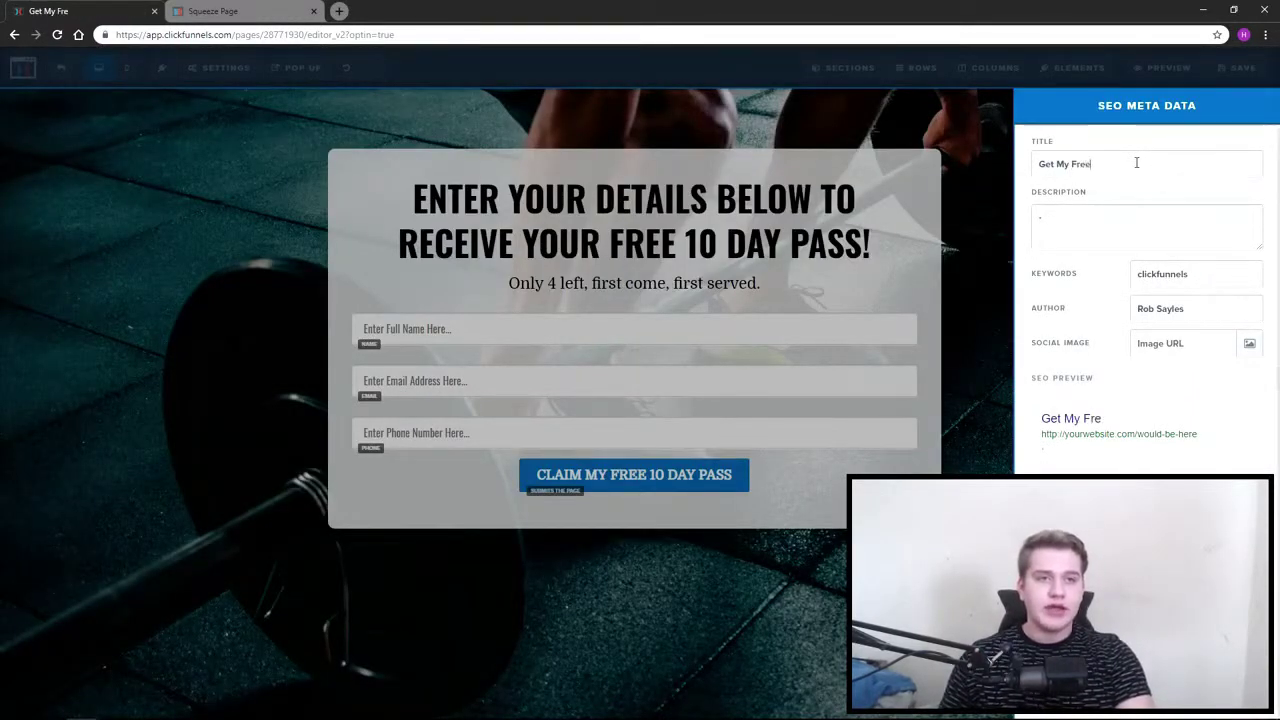
text( 10 Day Pass!)
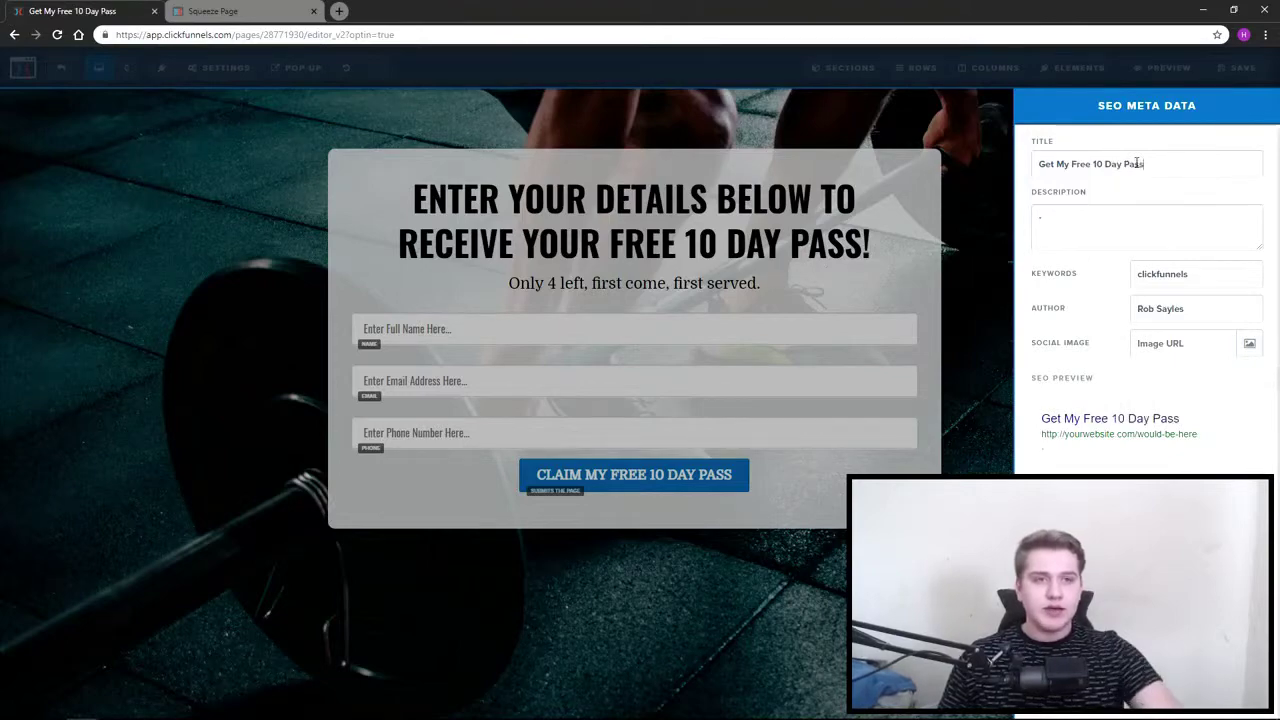
click(986, 178)
click(1241, 68)
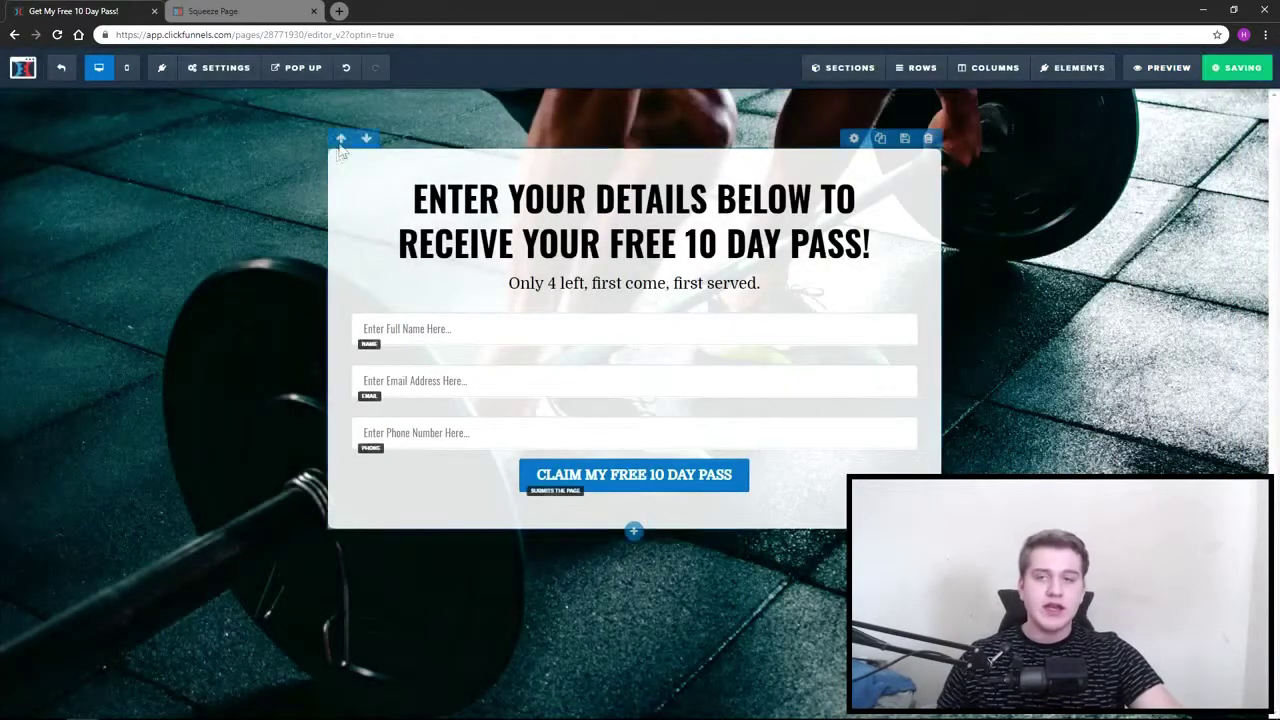
Close the extra live-page tab and exit to the Test Gym funnel overview.
click(316, 11)
click(314, 11)
click(61, 72)
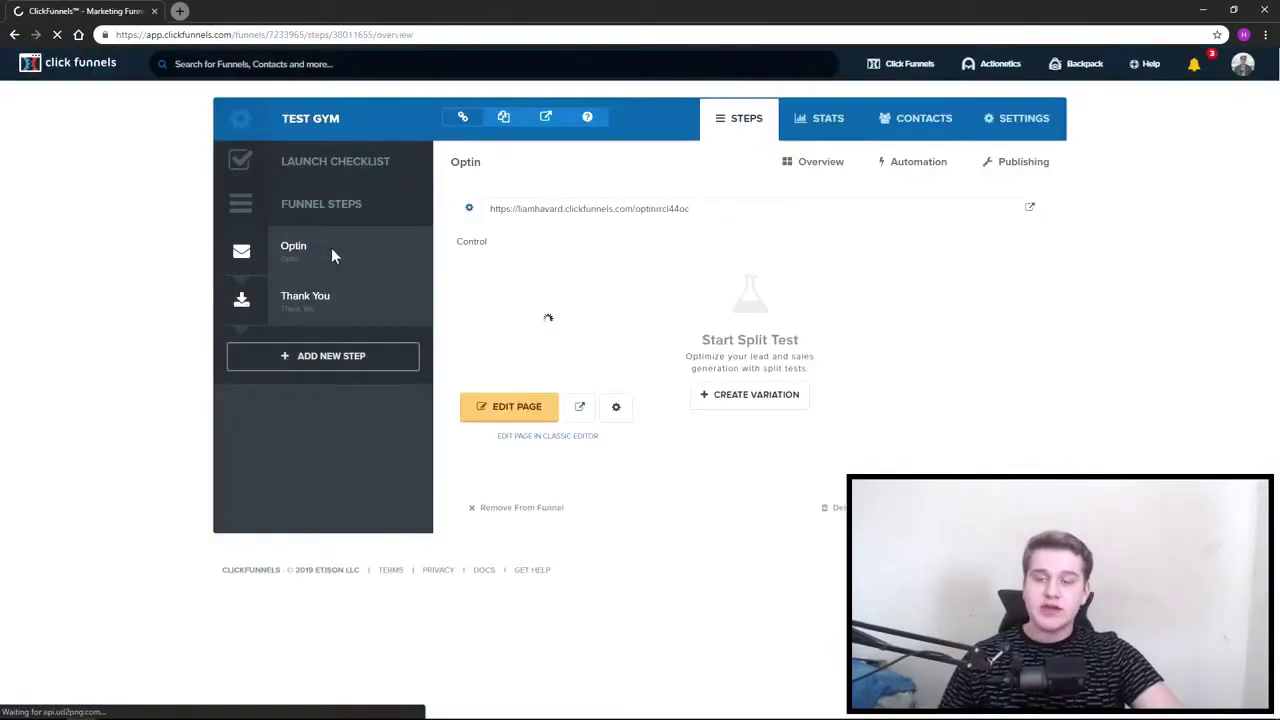
Open the live funnel and submit the optin form with test details via Claim My Free 10 Day Pass.
click(546, 117)
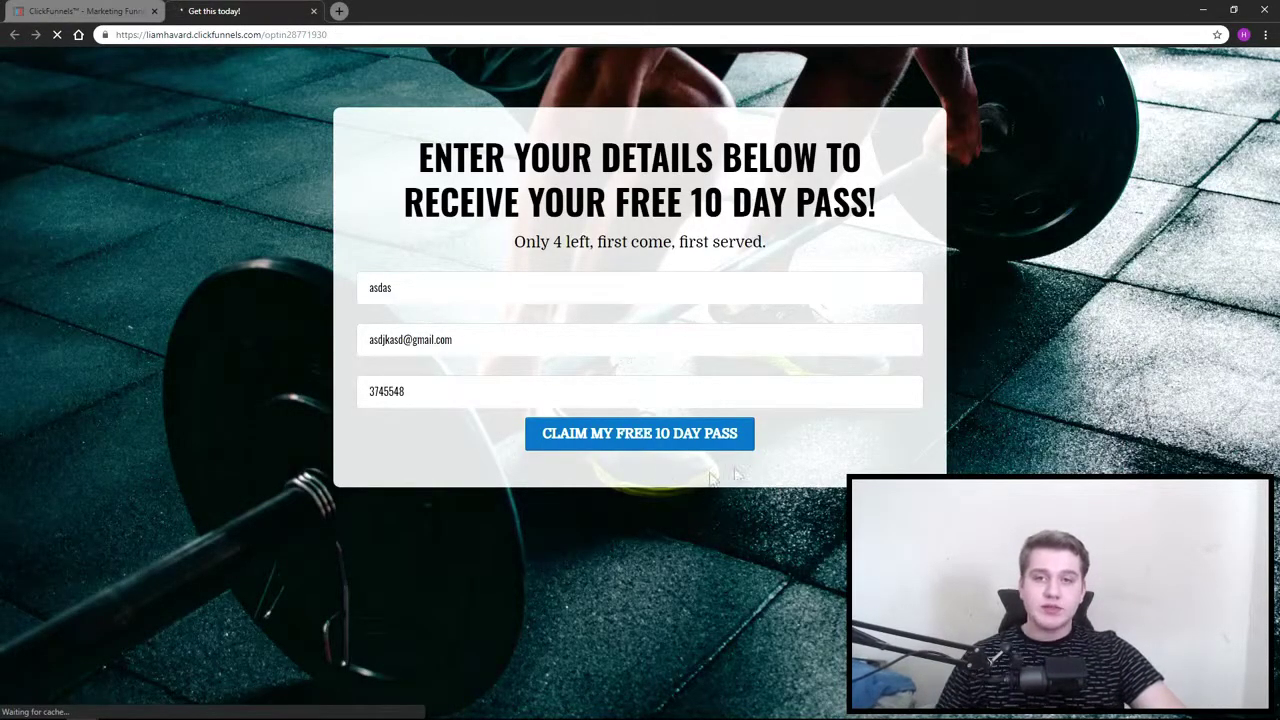
click(585, 445)
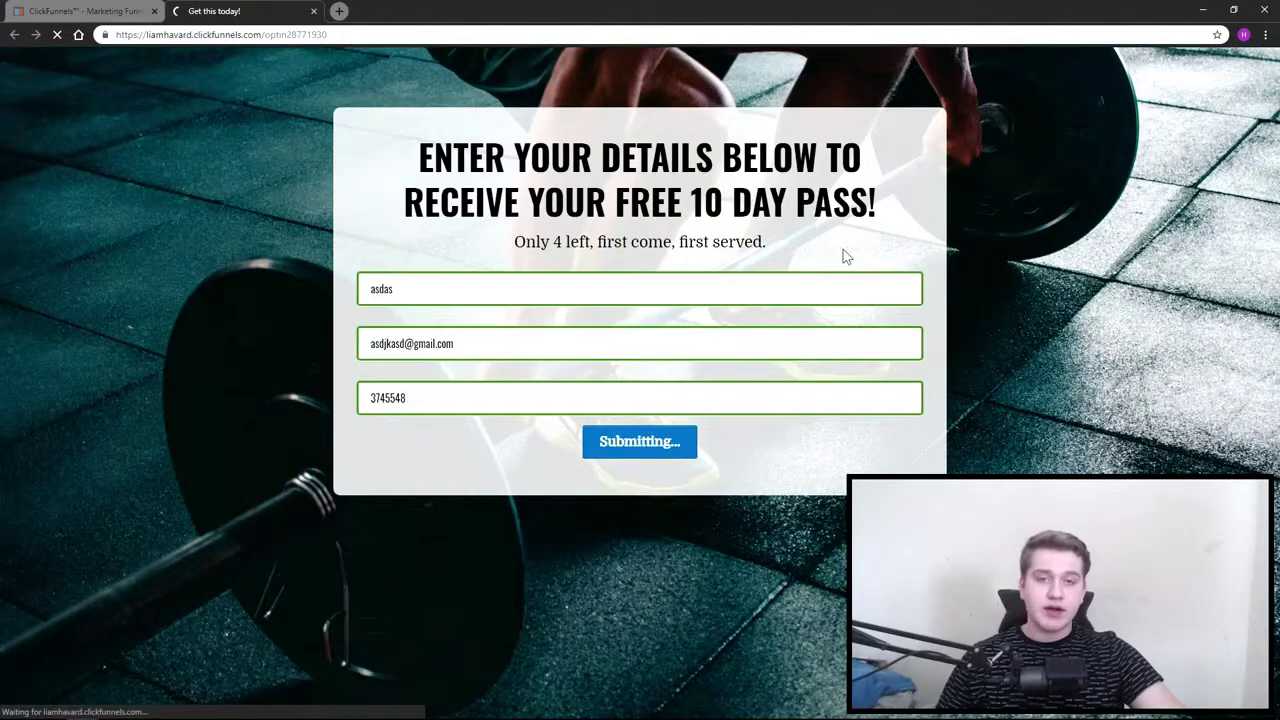